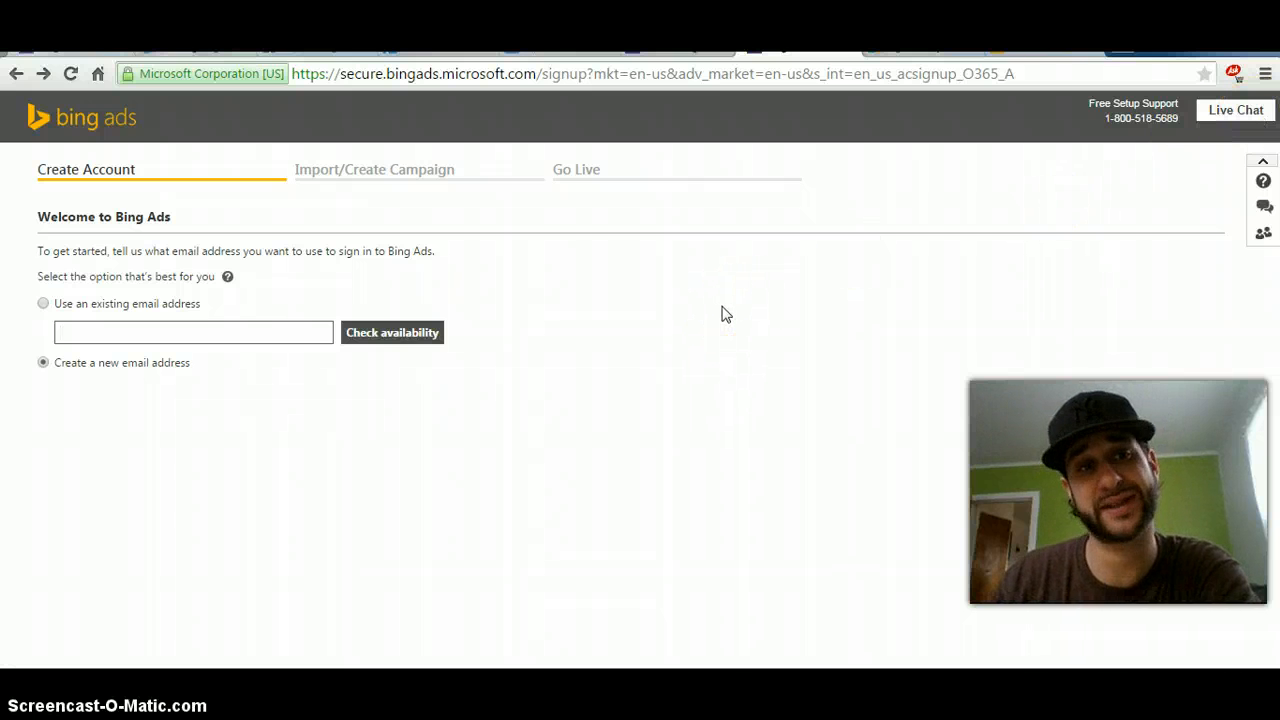
# Step: Switch to the existing Bing Ads account and show its list of campaigns
pyautogui.click(664, 531)
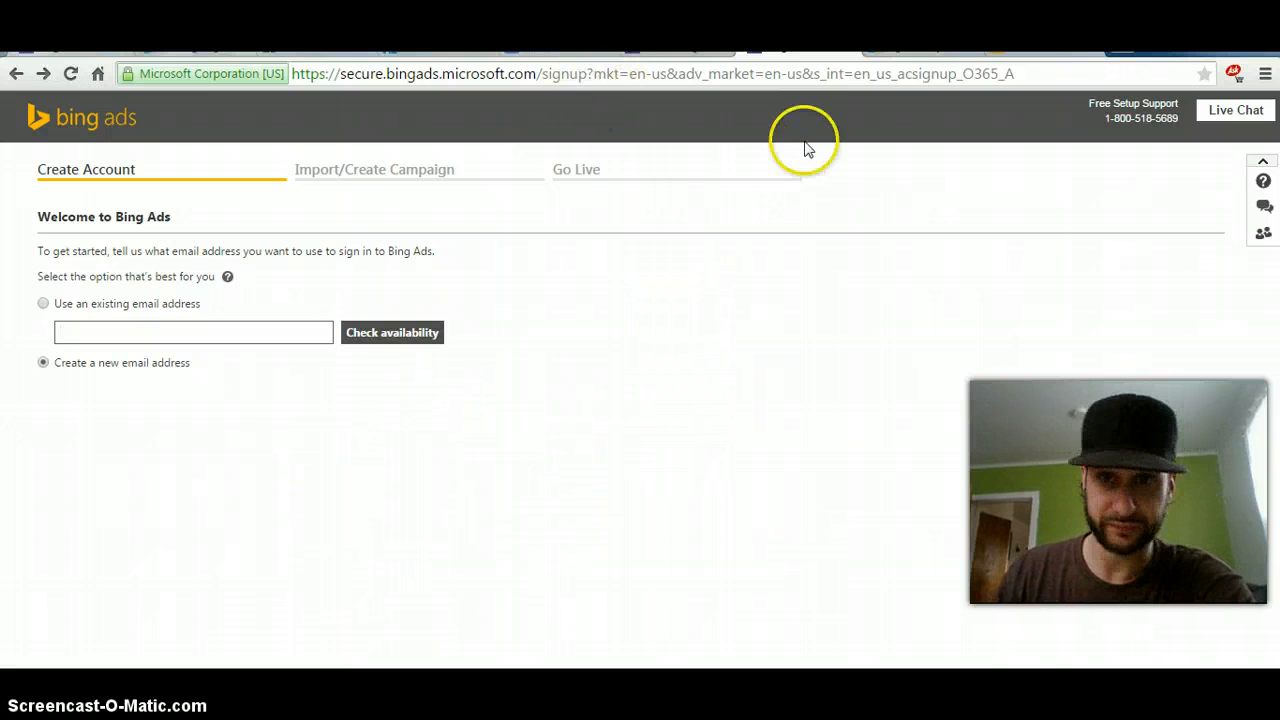
pyautogui.click(66, 53)
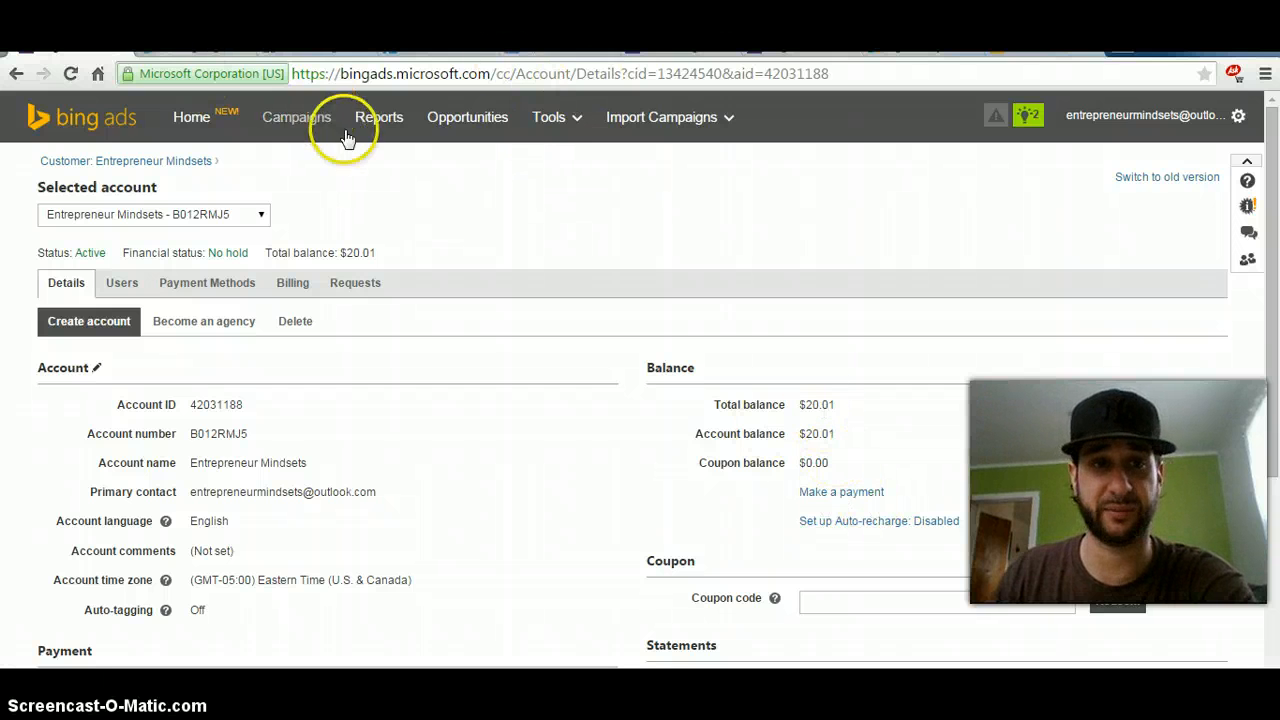
pyautogui.click(304, 118)
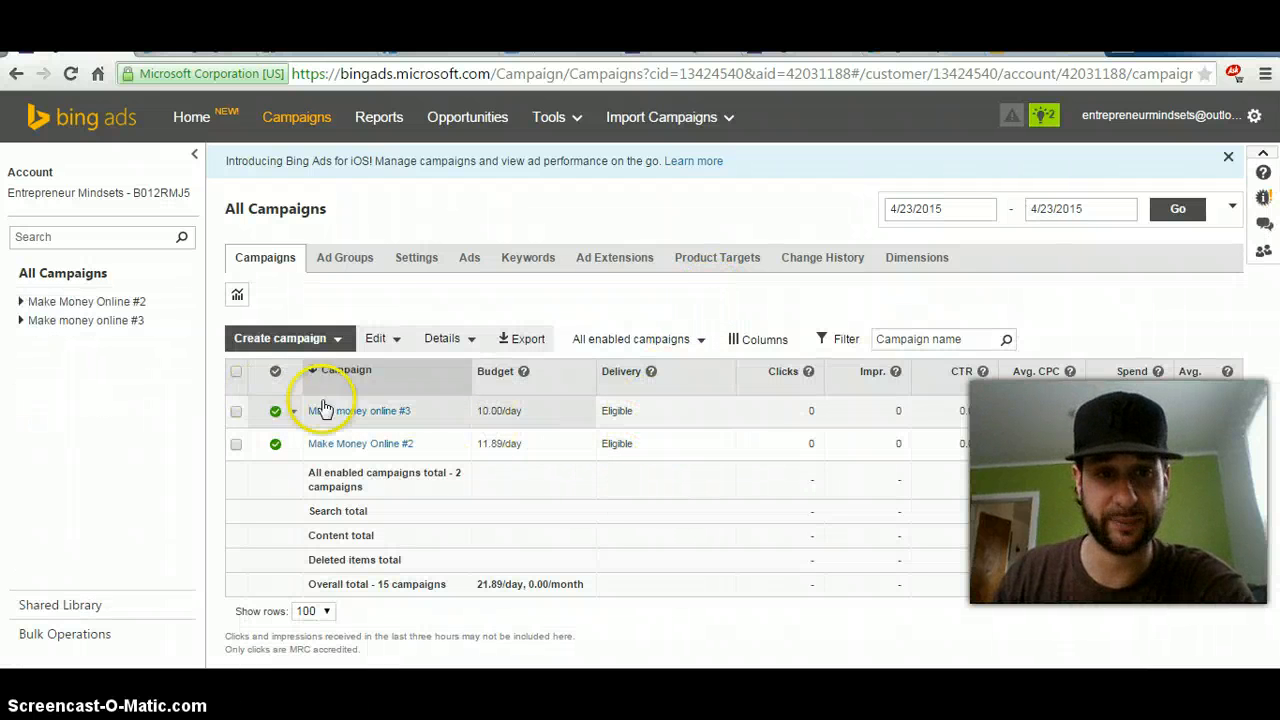
# Step: Delete the campaign "Make money online #3" from the campaign list
pyautogui.click(236, 410)
pyautogui.click(398, 338)
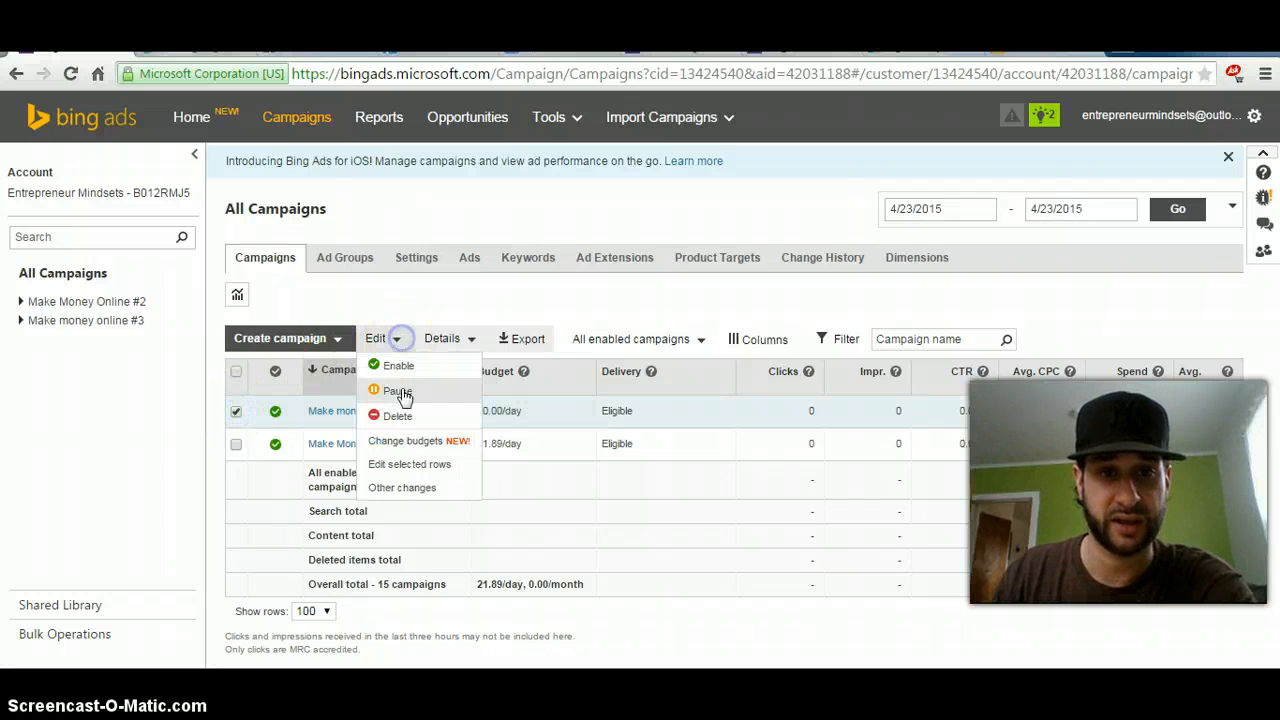
pyautogui.click(402, 422)
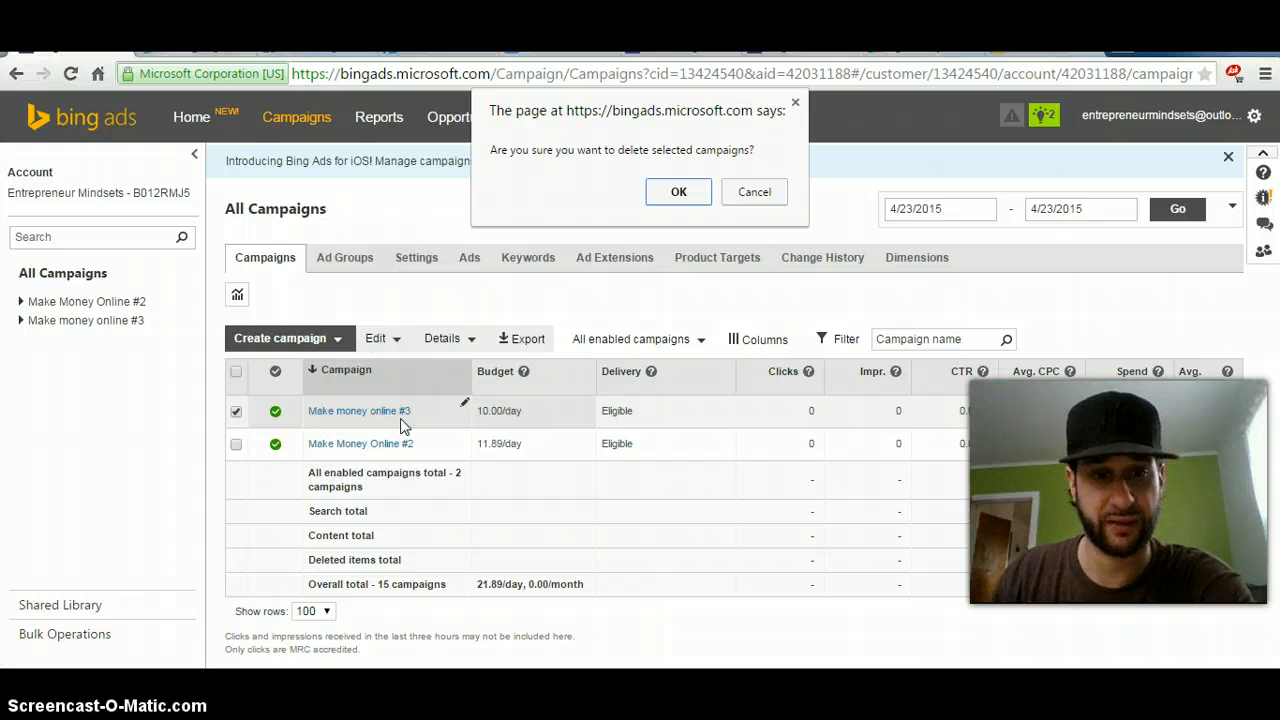
pyautogui.click(686, 193)
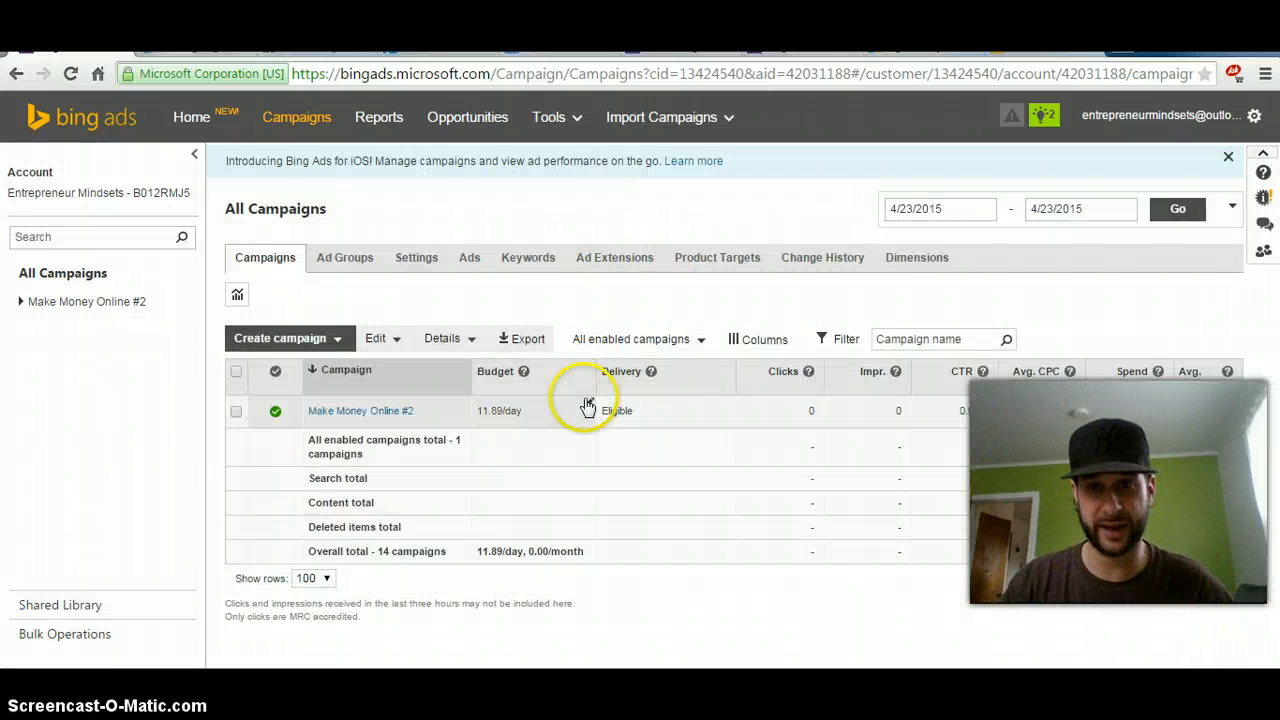
# Step: Create a new search & content campaign and name it "Make money Online #3"
pyautogui.click(303, 340)
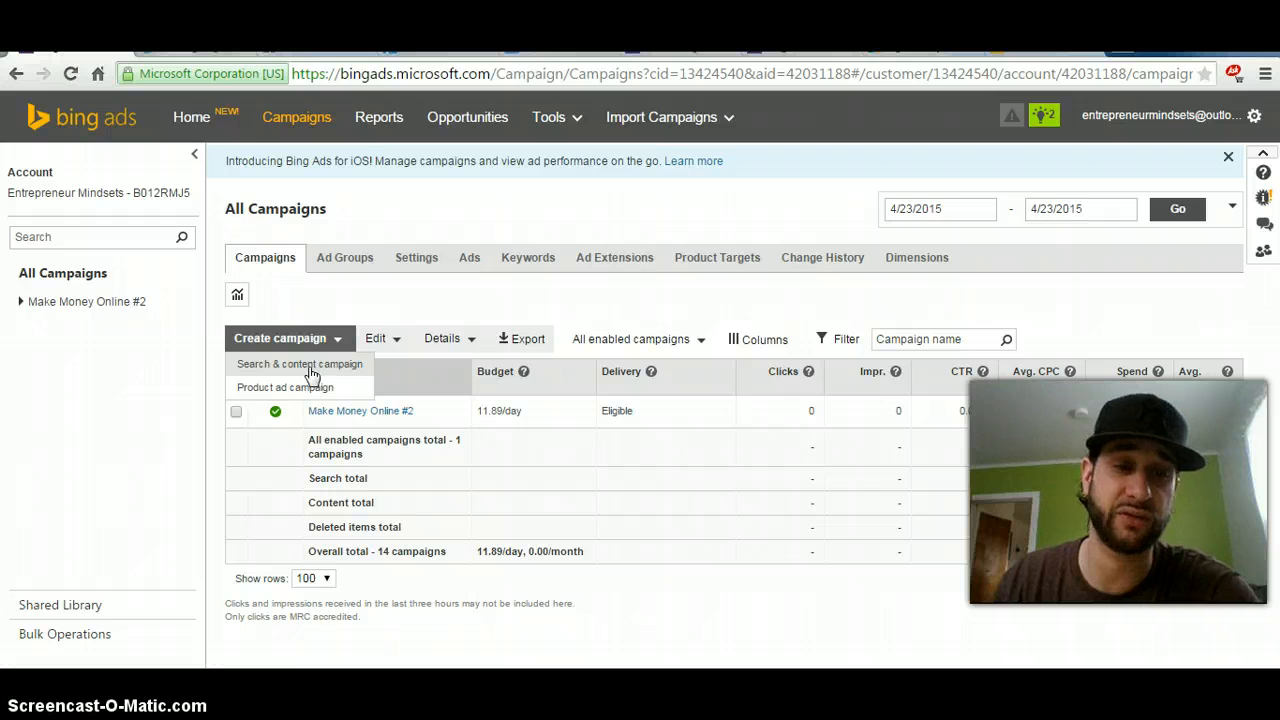
pyautogui.click(310, 366)
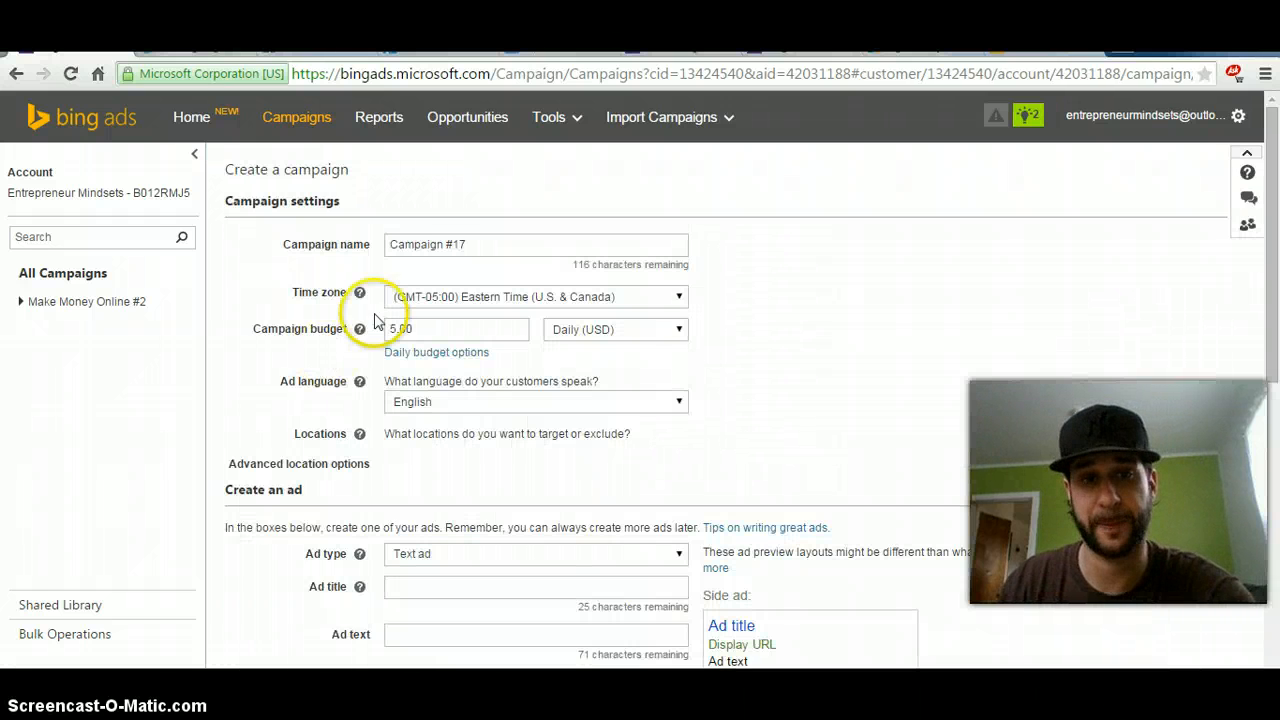
pyautogui.moveTo(466, 245); pyautogui.dragTo(382, 248)
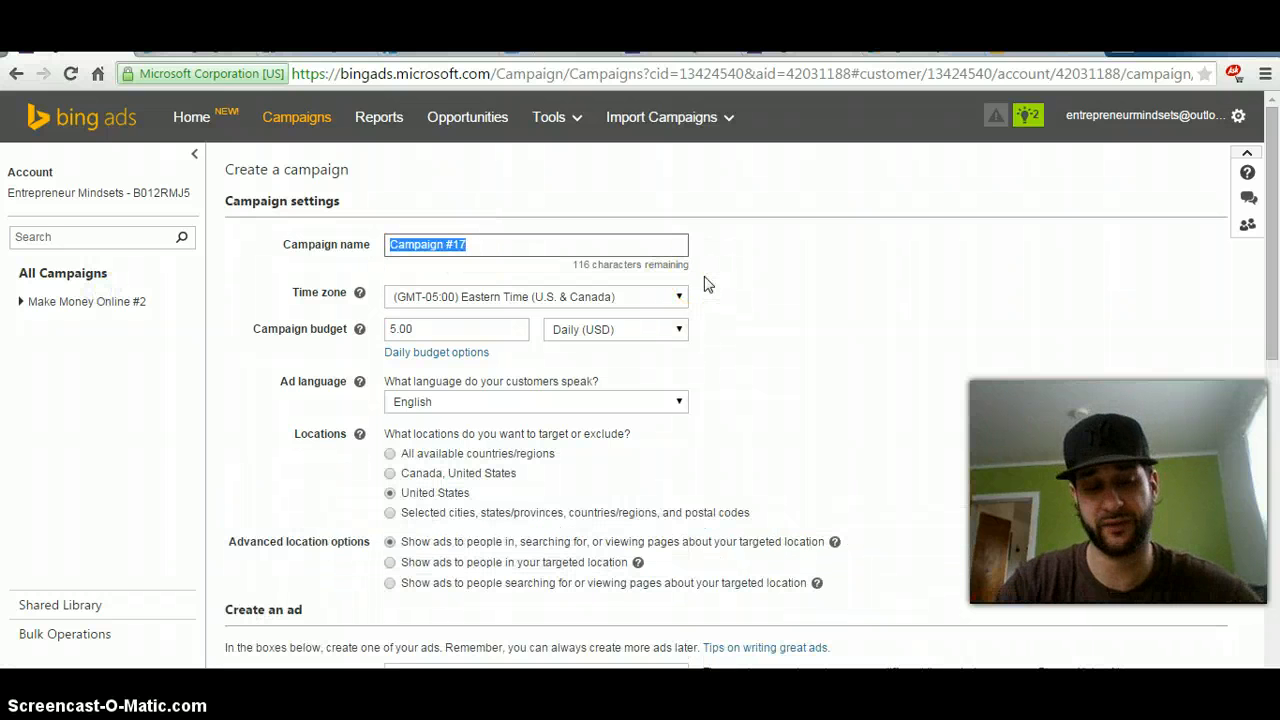
pyautogui.write('Make money ')
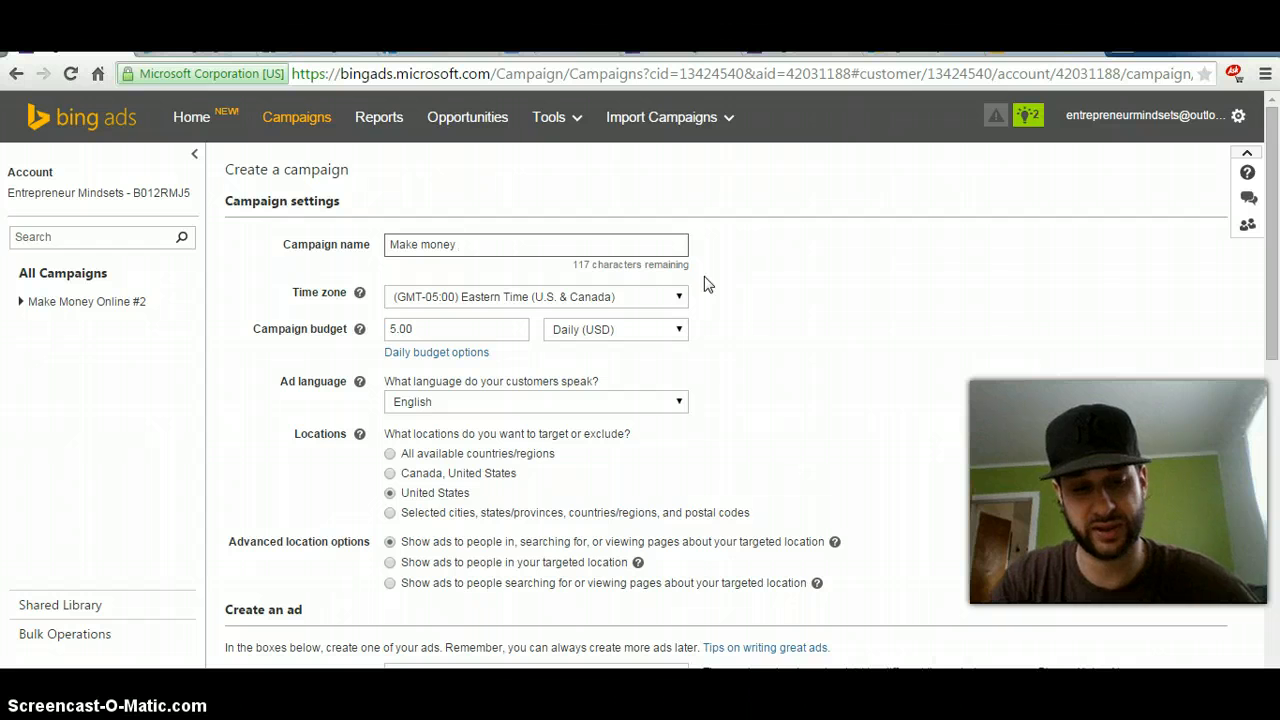
pyautogui.write('Online')
pyautogui.press('Home')
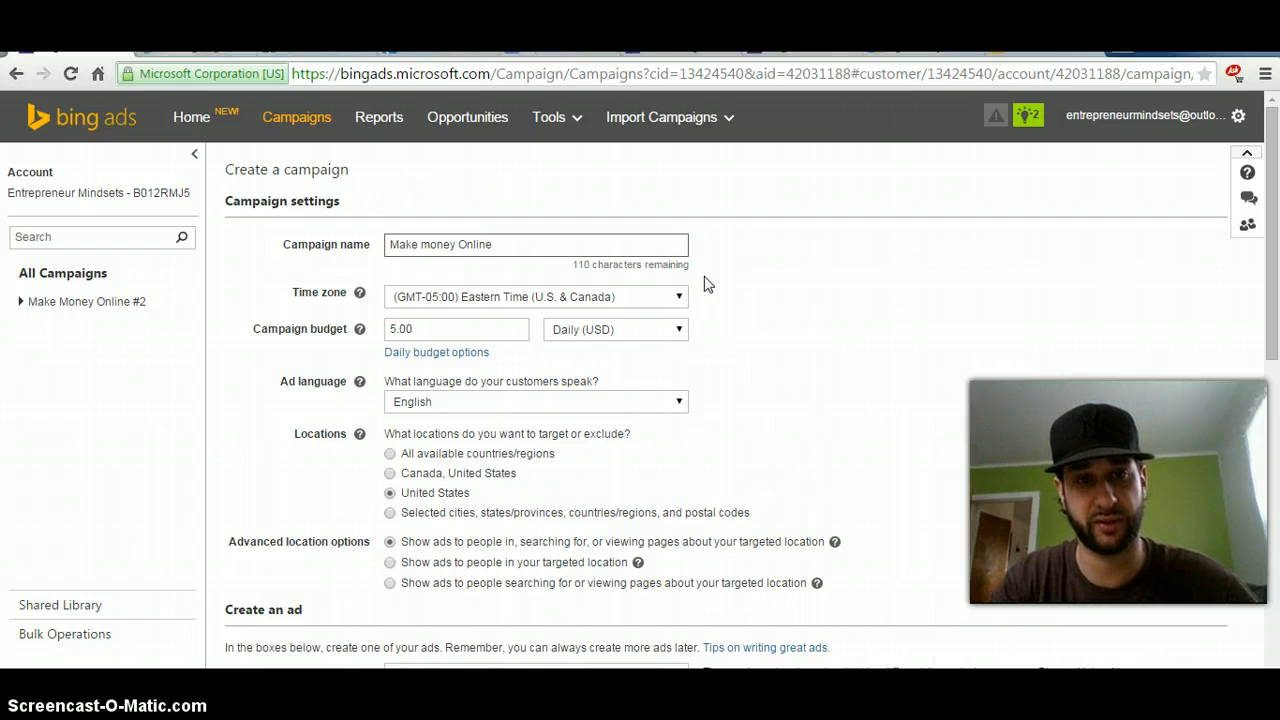
pyautogui.click(687, 295)
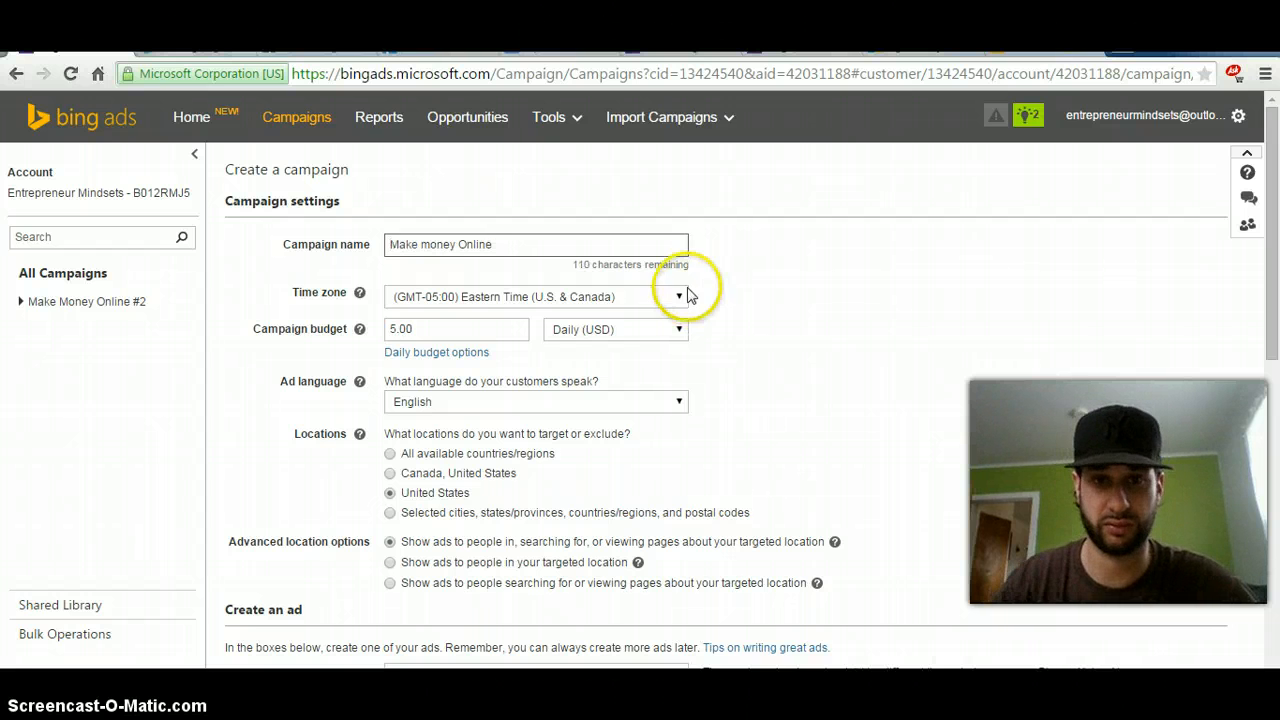
pyautogui.click(621, 250)
pyautogui.write('#')
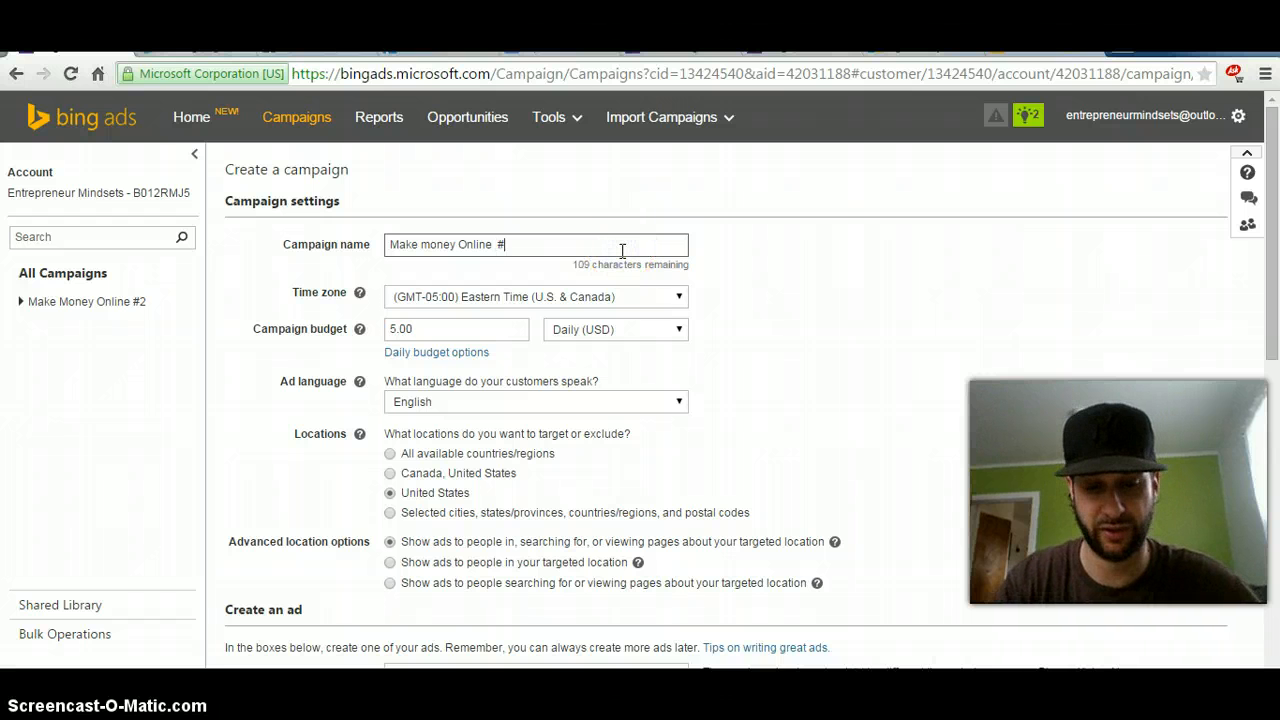
pyautogui.write('3')
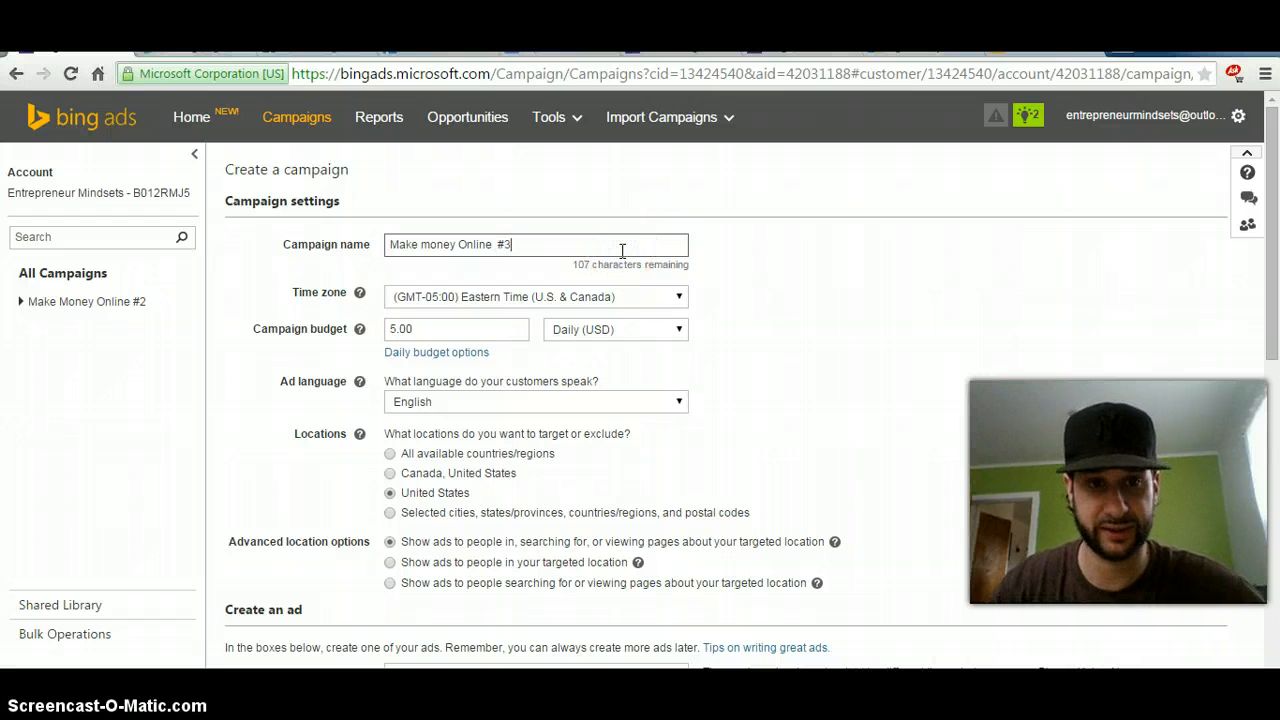
# Step: Set the campaign's daily budget to 10.00 USD
pyautogui.click(463, 330)
pyautogui.click(390, 333)
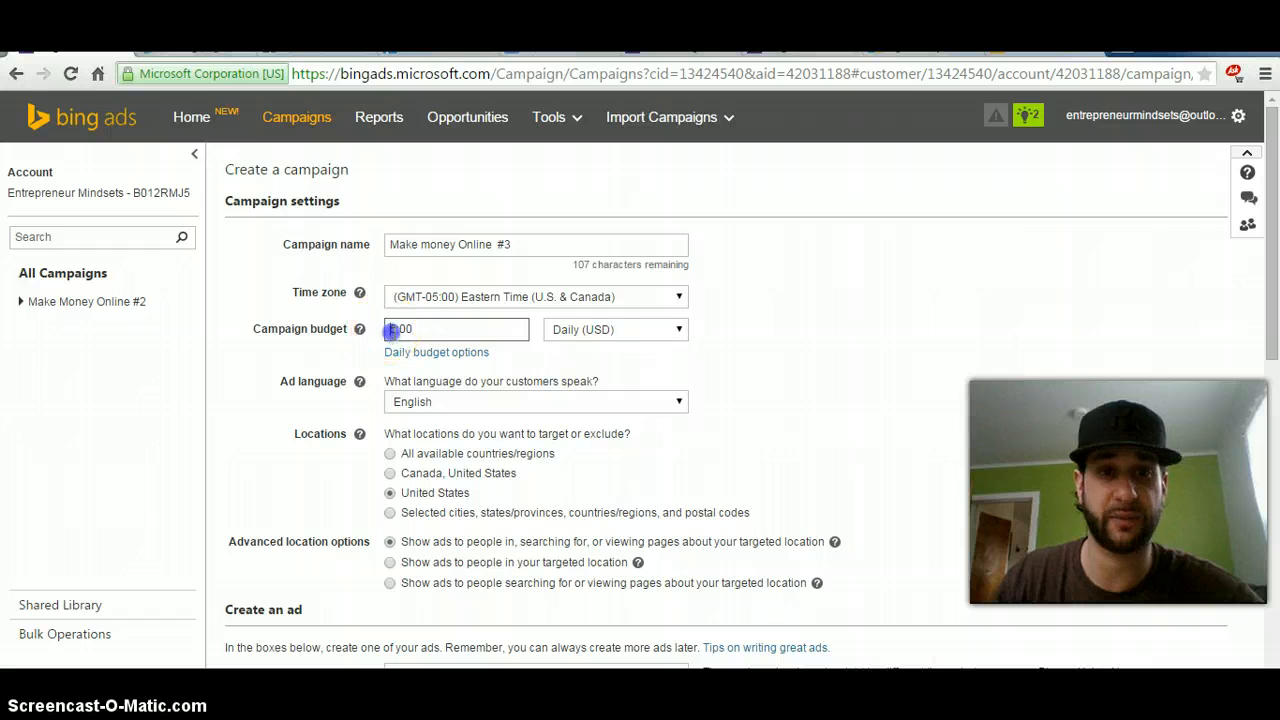
pyautogui.press('Delete')
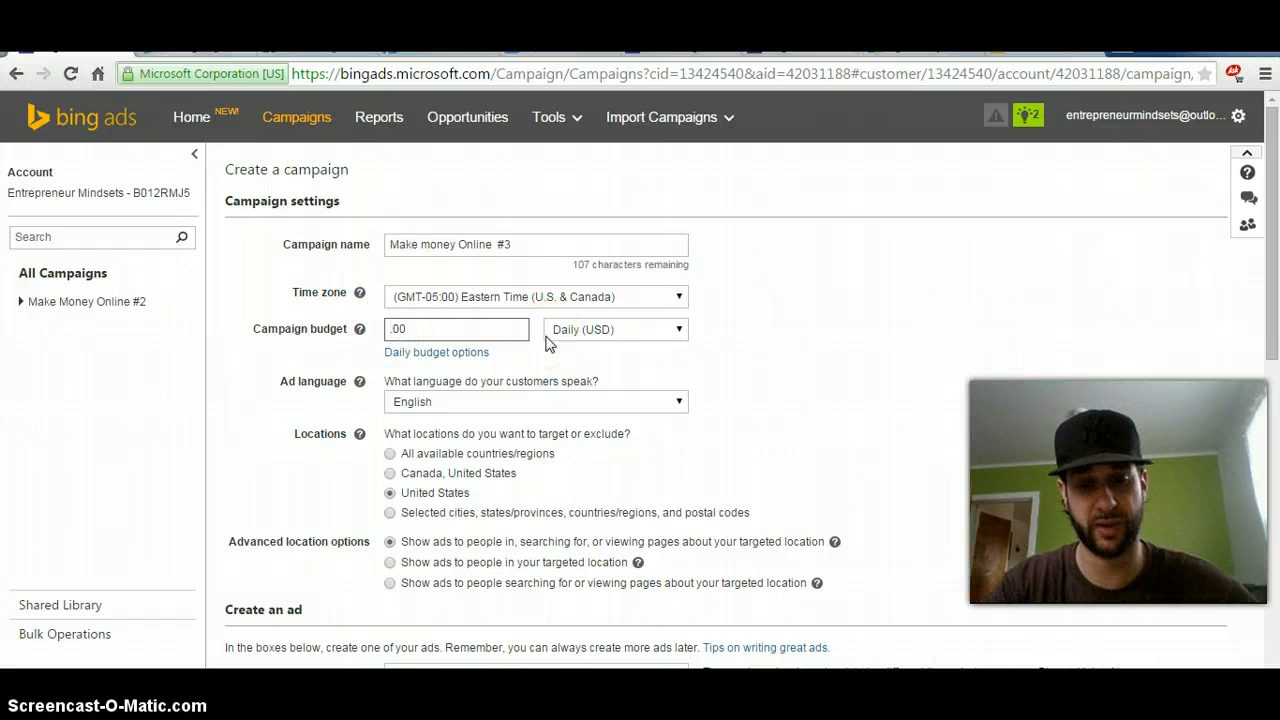
pyautogui.write('1')
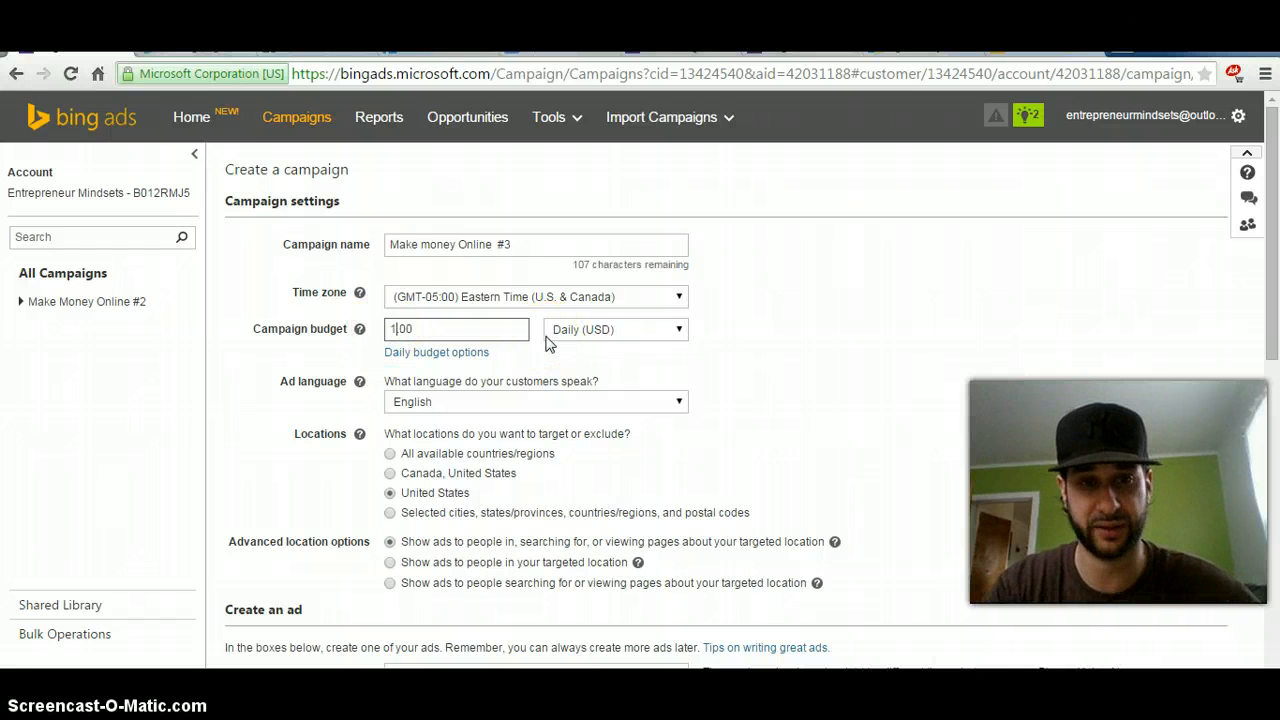
pyautogui.write('0')
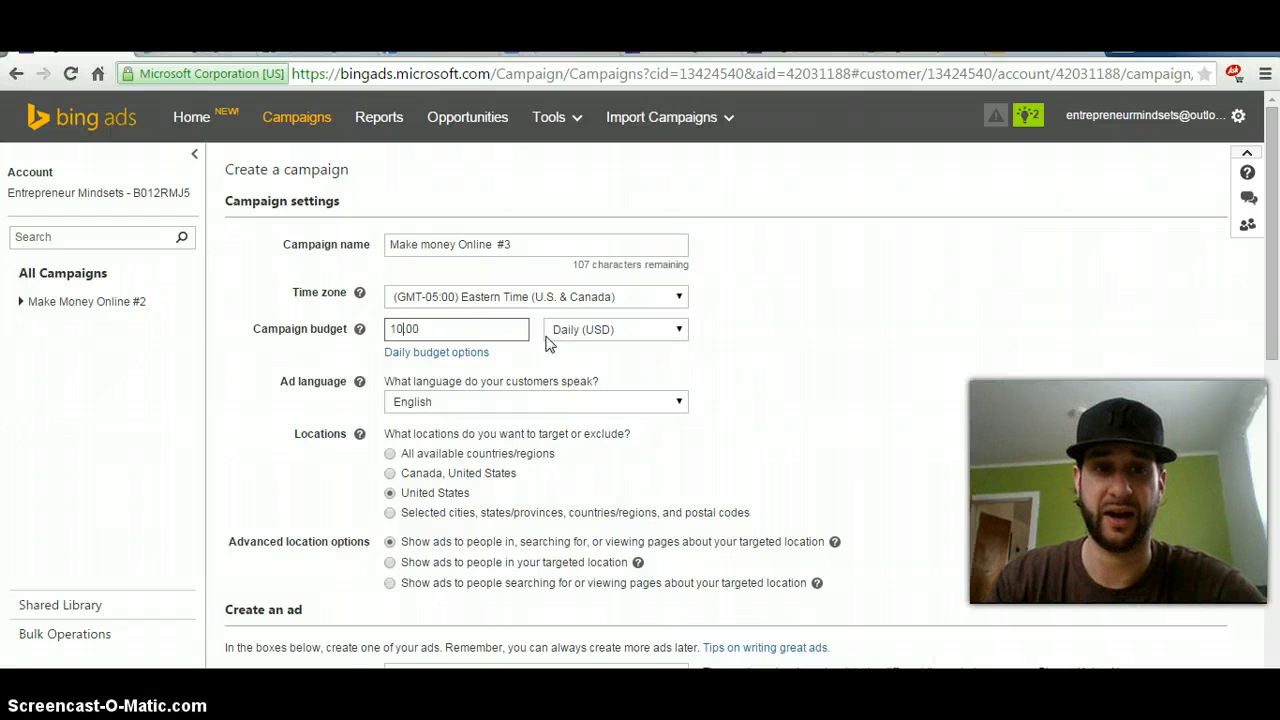
pyautogui.write('.')
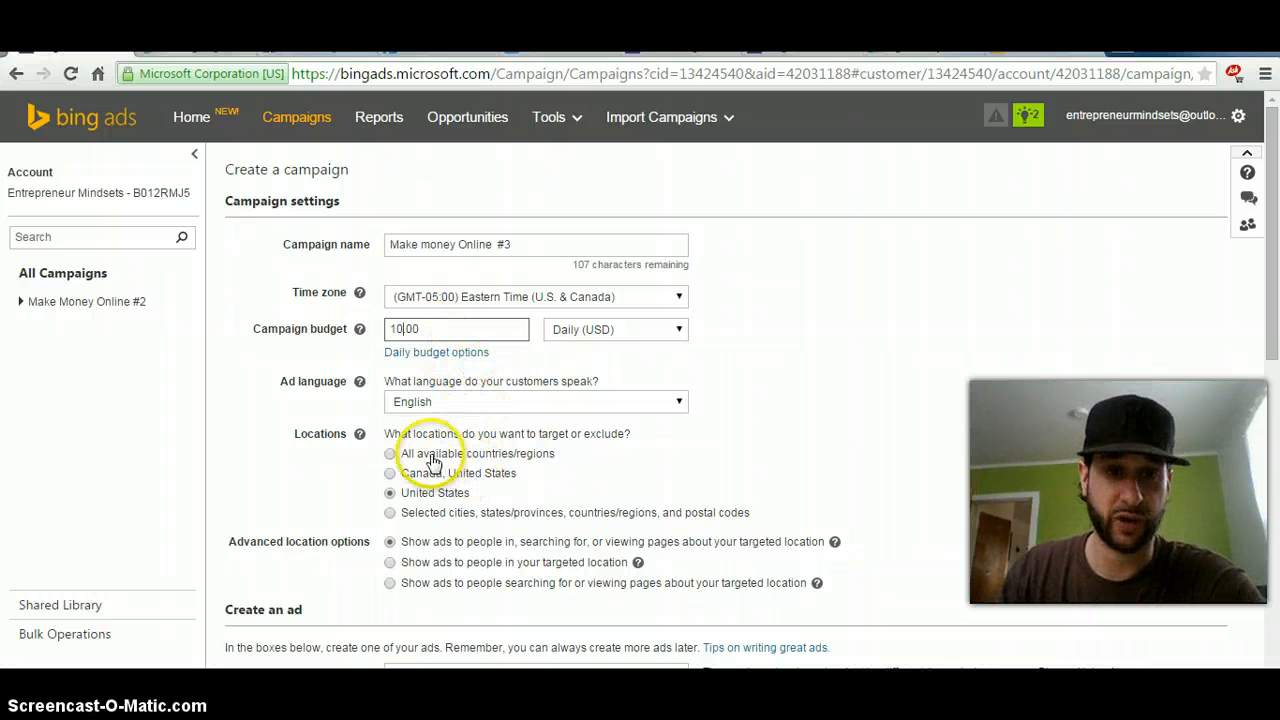
pyautogui.click(390, 478)
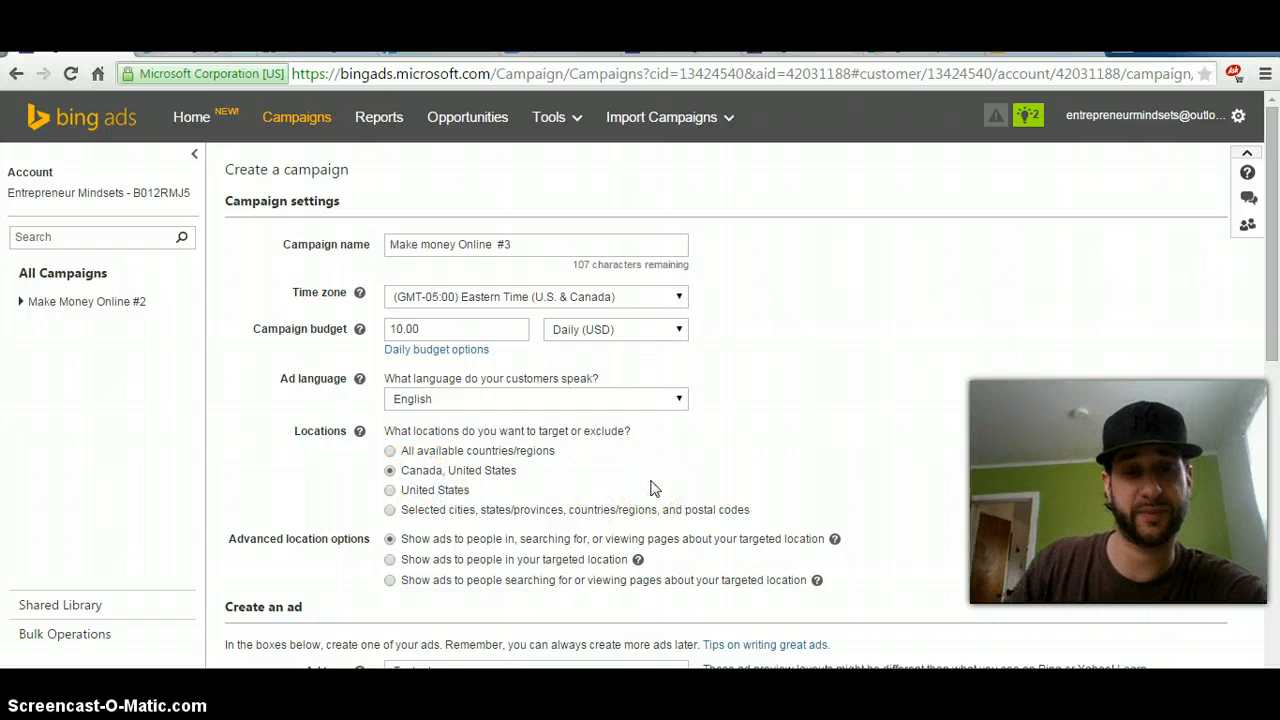
pyautogui.click(484, 512)
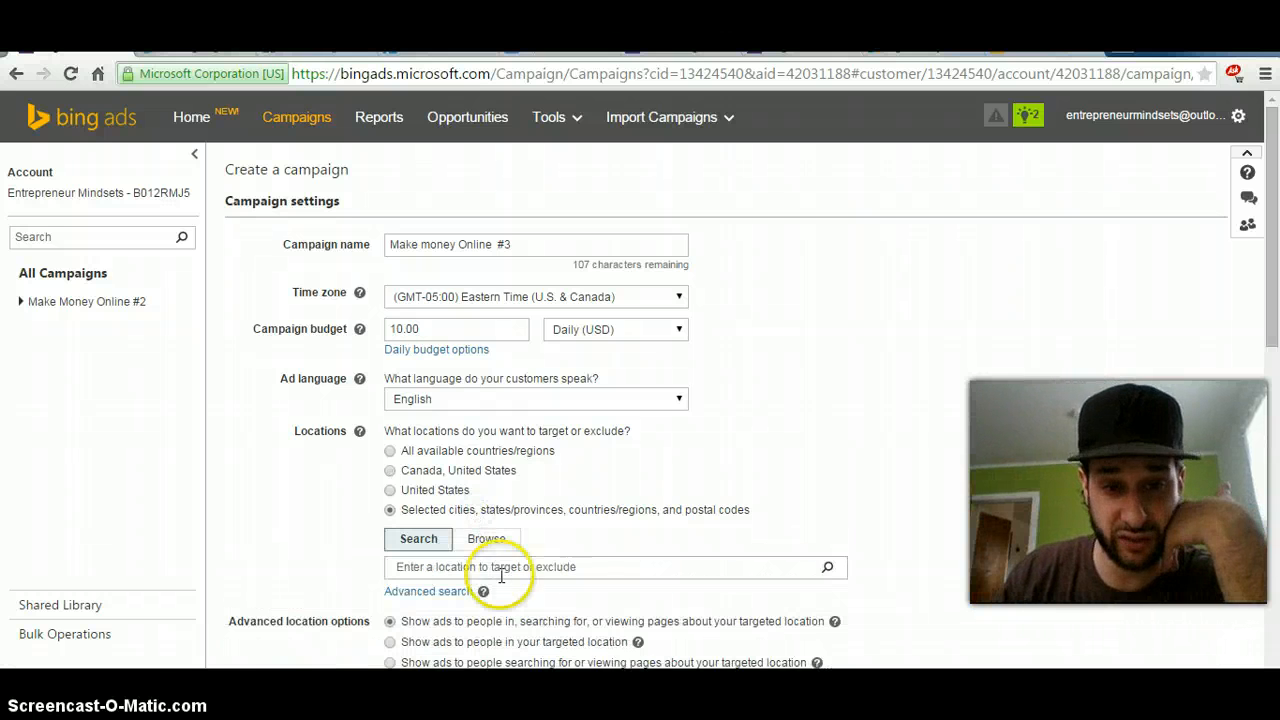
pyautogui.click(643, 574)
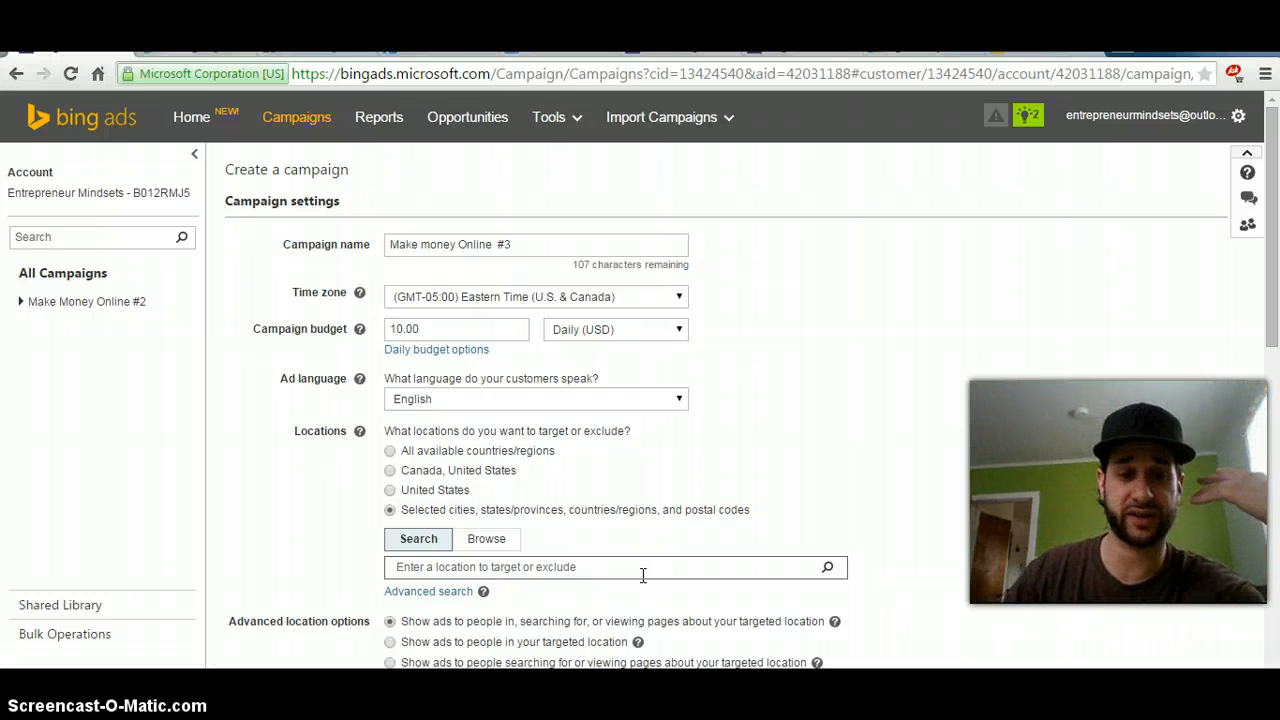
# Step: Target Canada and the United States, showing ads only to people in the targeted location
pyautogui.click(390, 470)
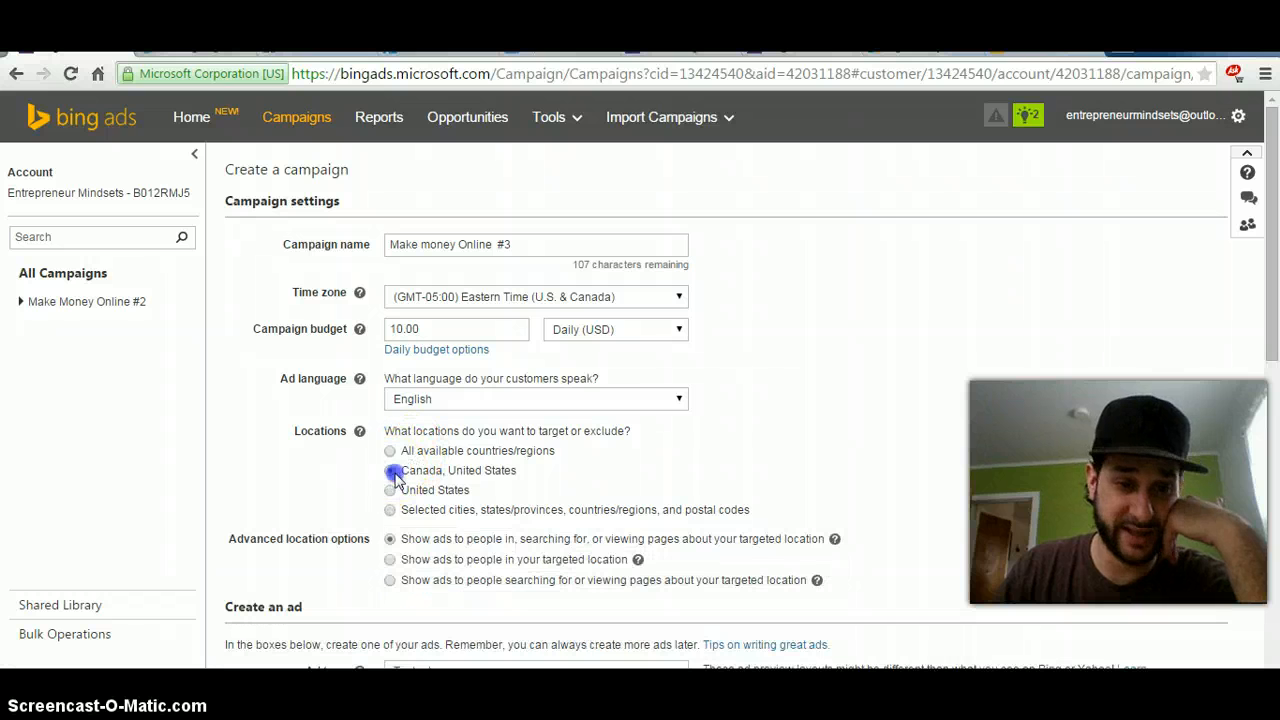
pyautogui.click(389, 561)
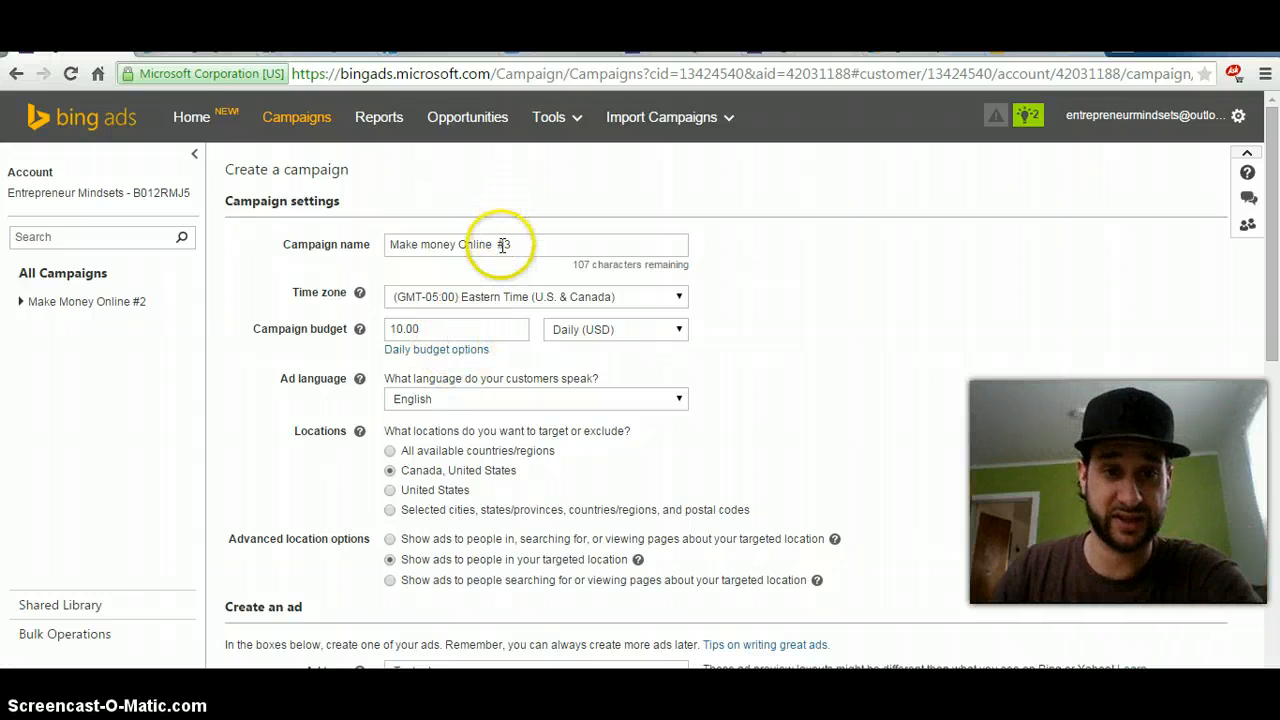
# Step: Examine the ads shown on the Bing search results page for "make money online" as examples for the new ad
pyautogui.scroll(-3, 470, 290)
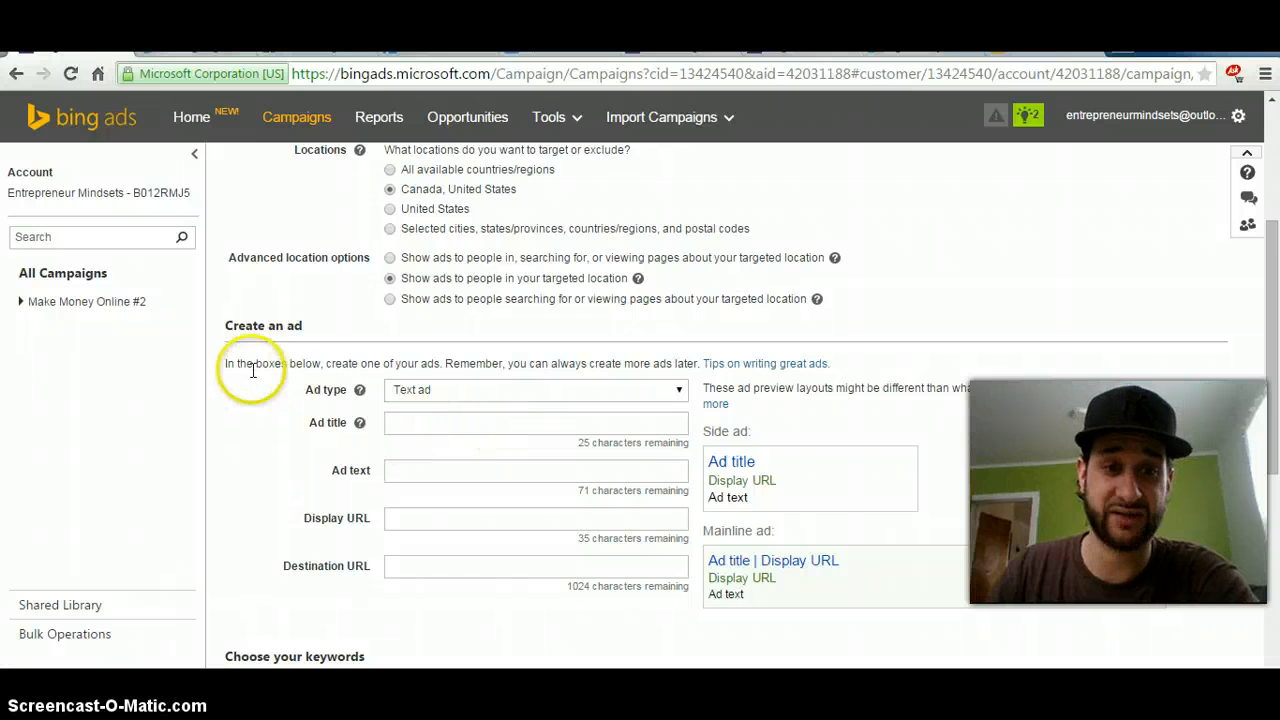
pyautogui.scroll(-1, 300, 400)
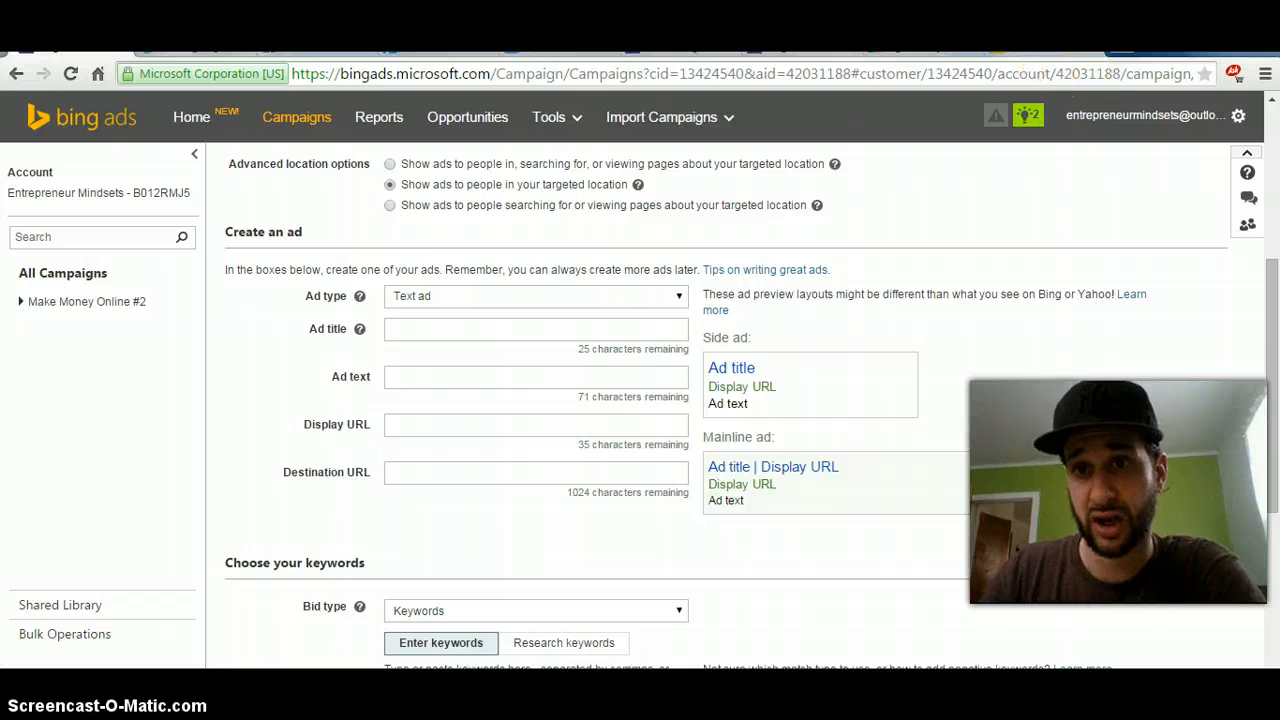
pyautogui.click(1105, 52)
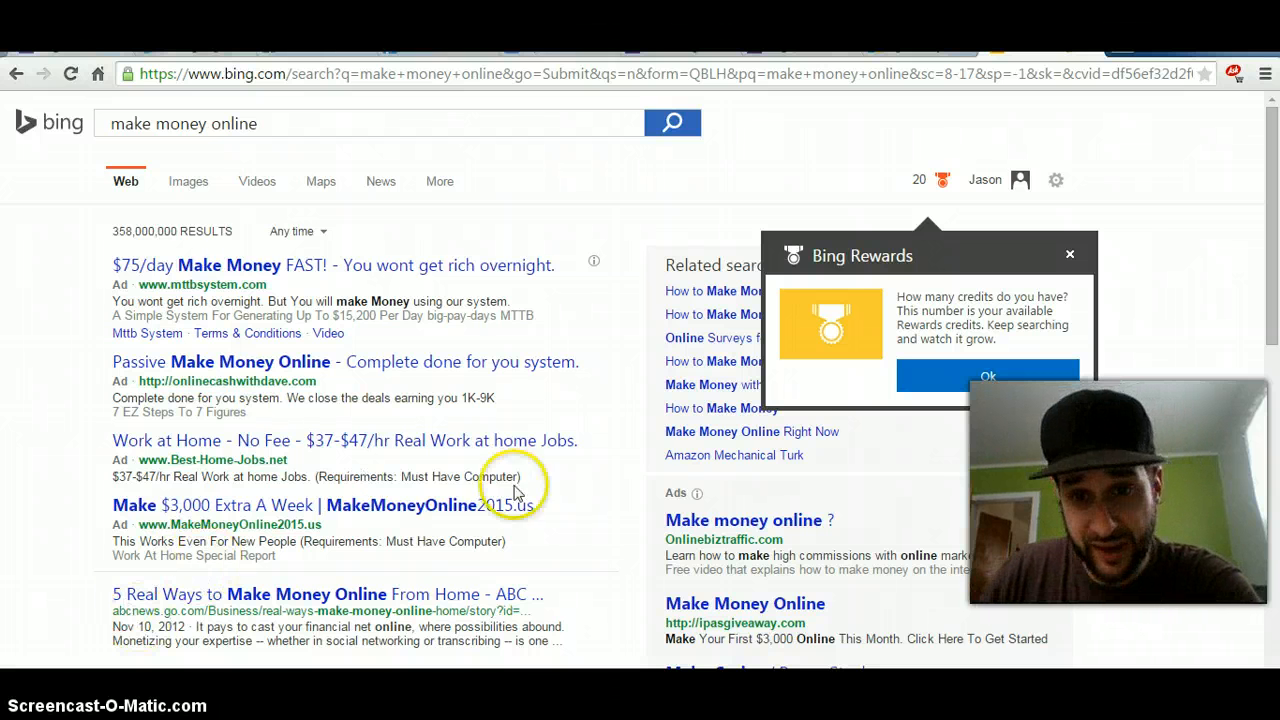
pyautogui.scroll(-2, 797, 404)
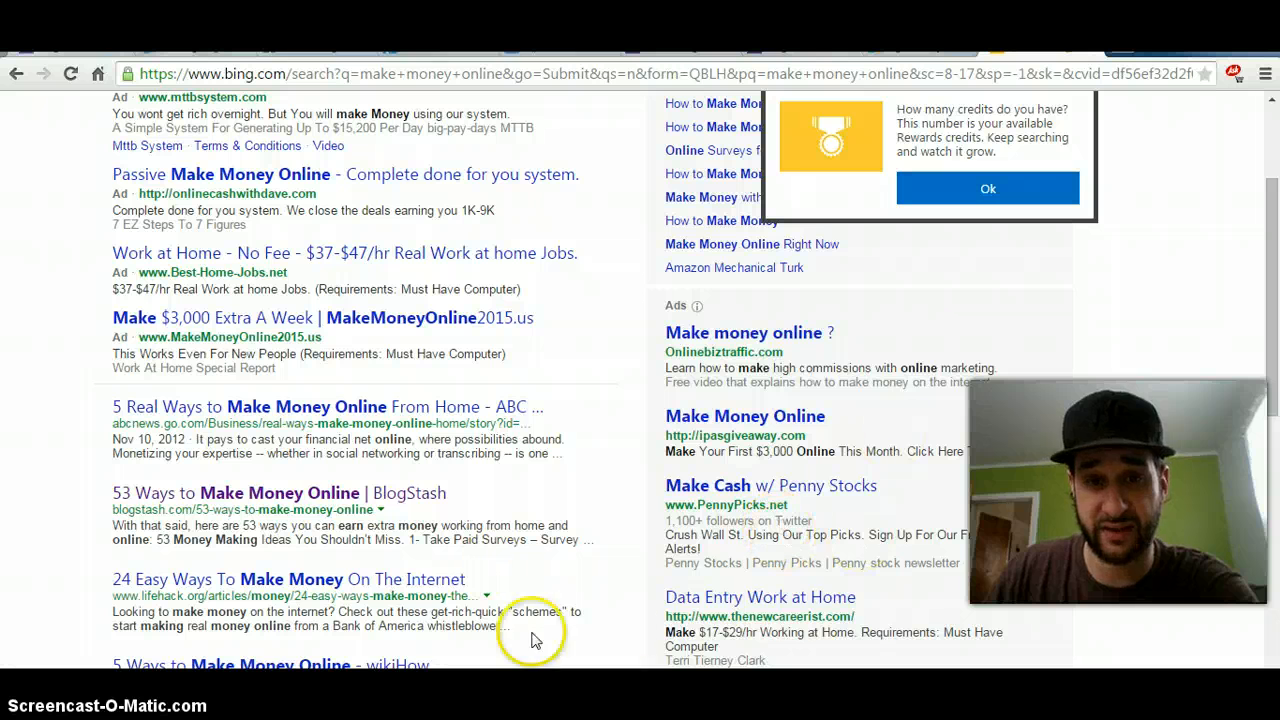
pyautogui.scroll(2, 505, 425)
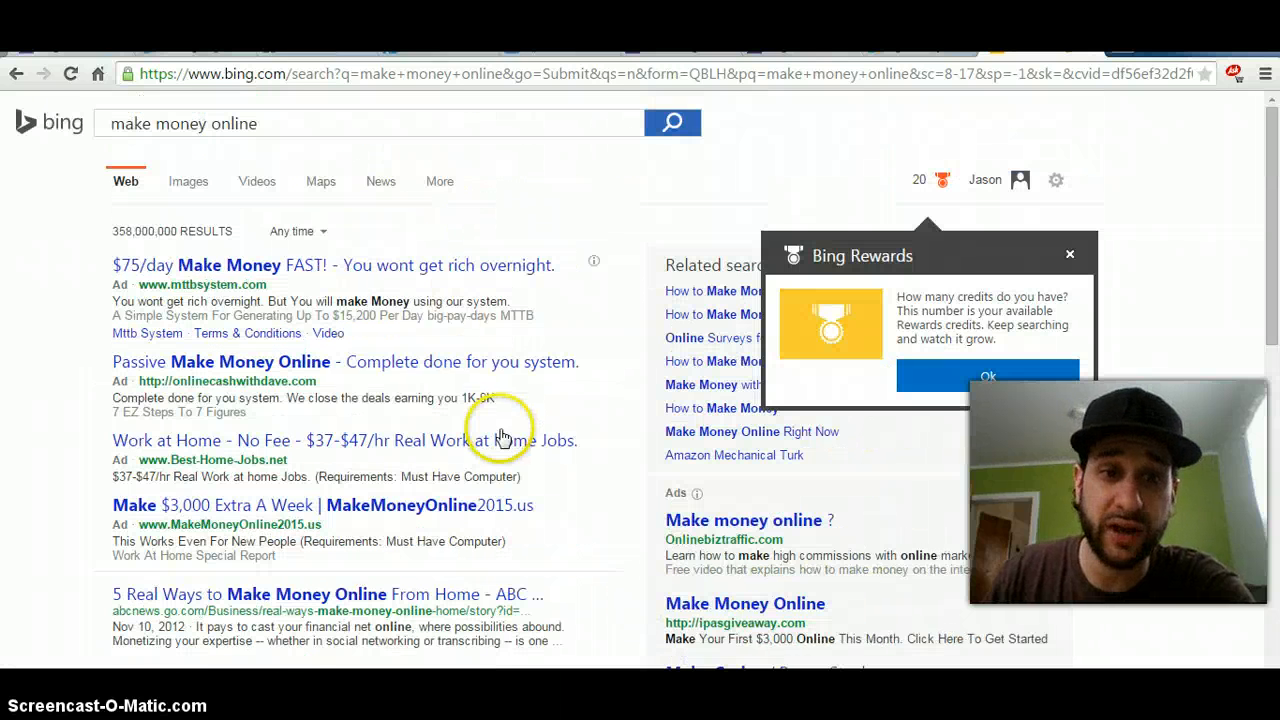
pyautogui.scroll(-2, 457, 398)
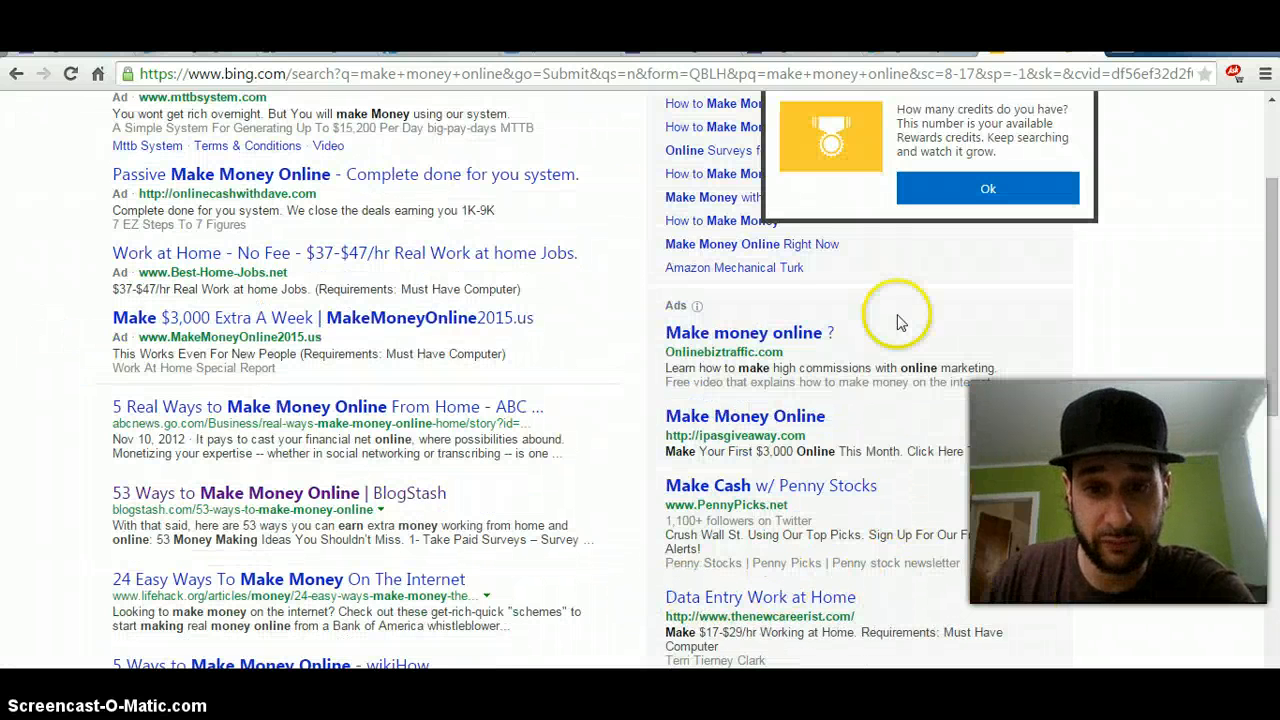
pyautogui.scroll(2, 153, 192)
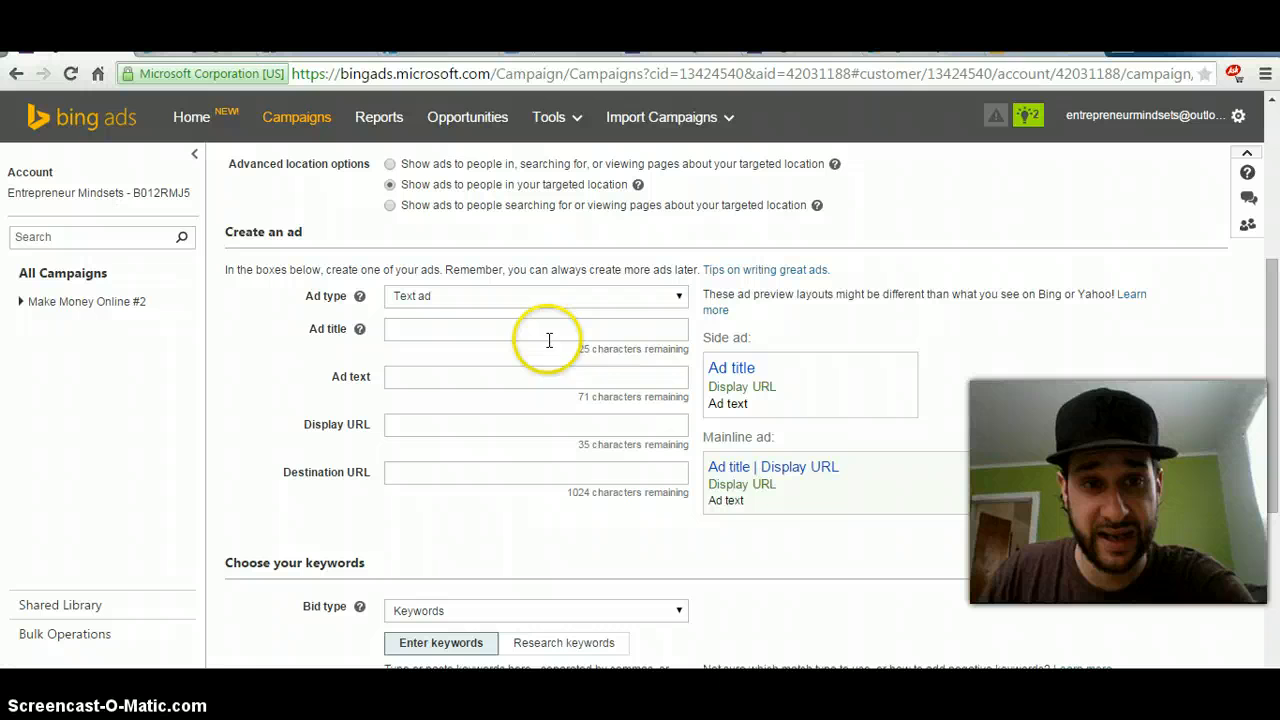
# Step: Set the title of the new text ad to "Make Money Online"
pyautogui.click(540, 337)
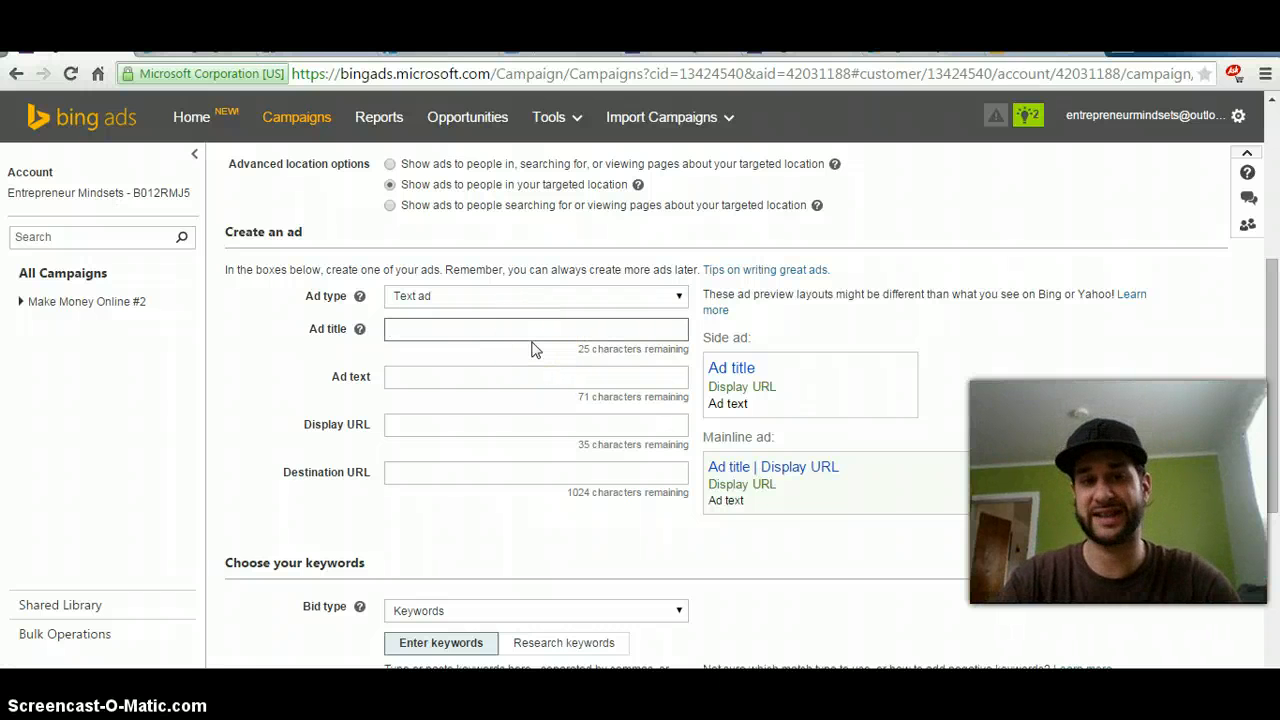
pyautogui.write('Make ')
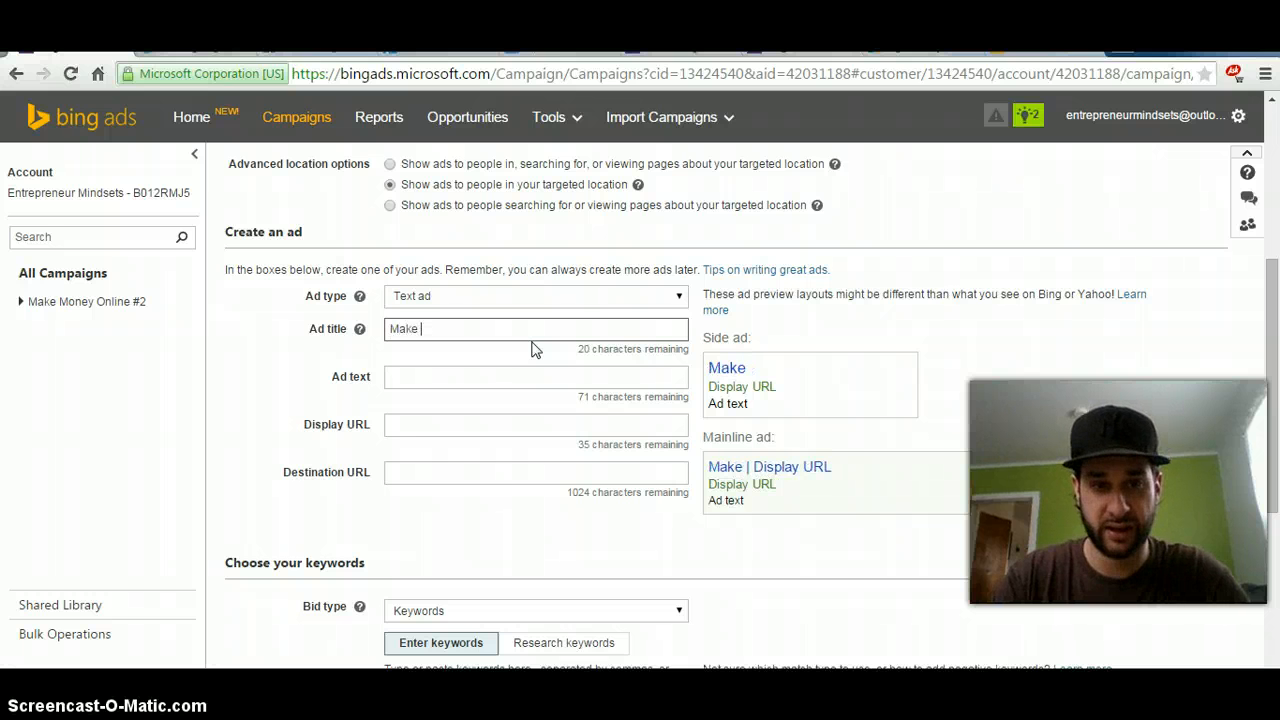
pyautogui.write('Money Online')
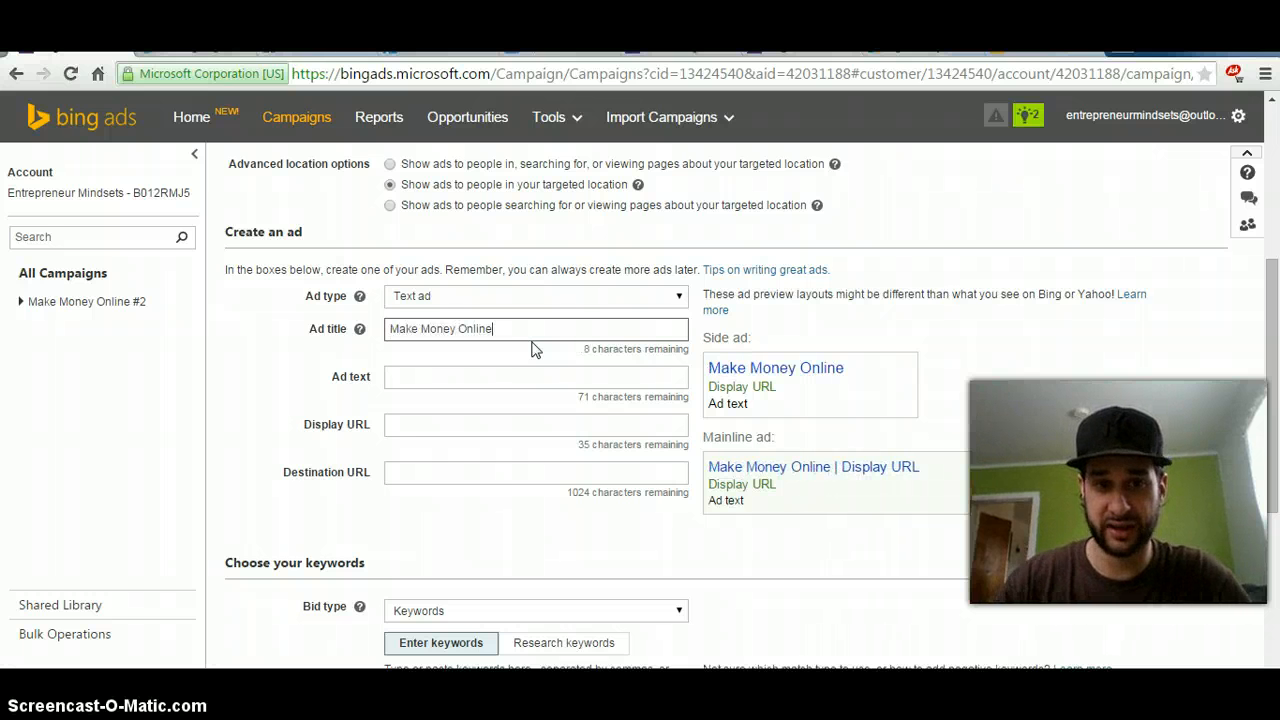
# Step: Enter the ad text "Earn $750 Per Day Promoting A Healthy And Finanicially Free Lifestyle"
pyautogui.click(542, 376)
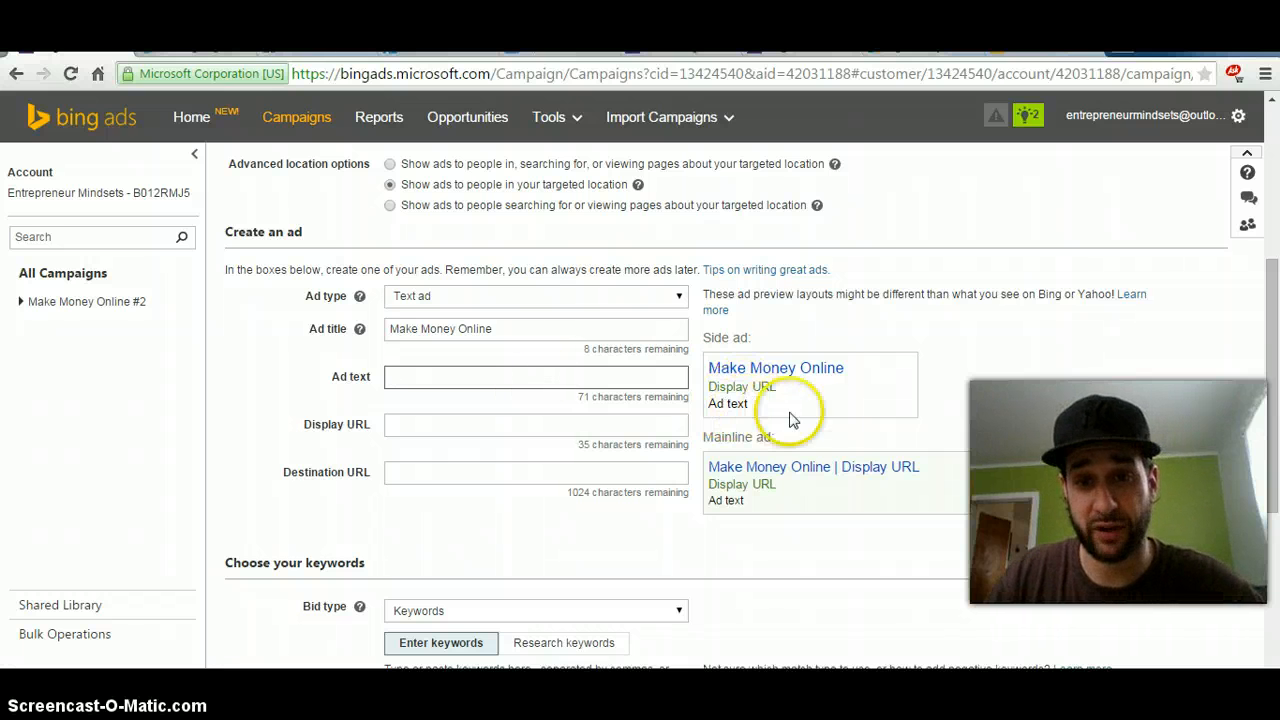
pyautogui.write('Ea')
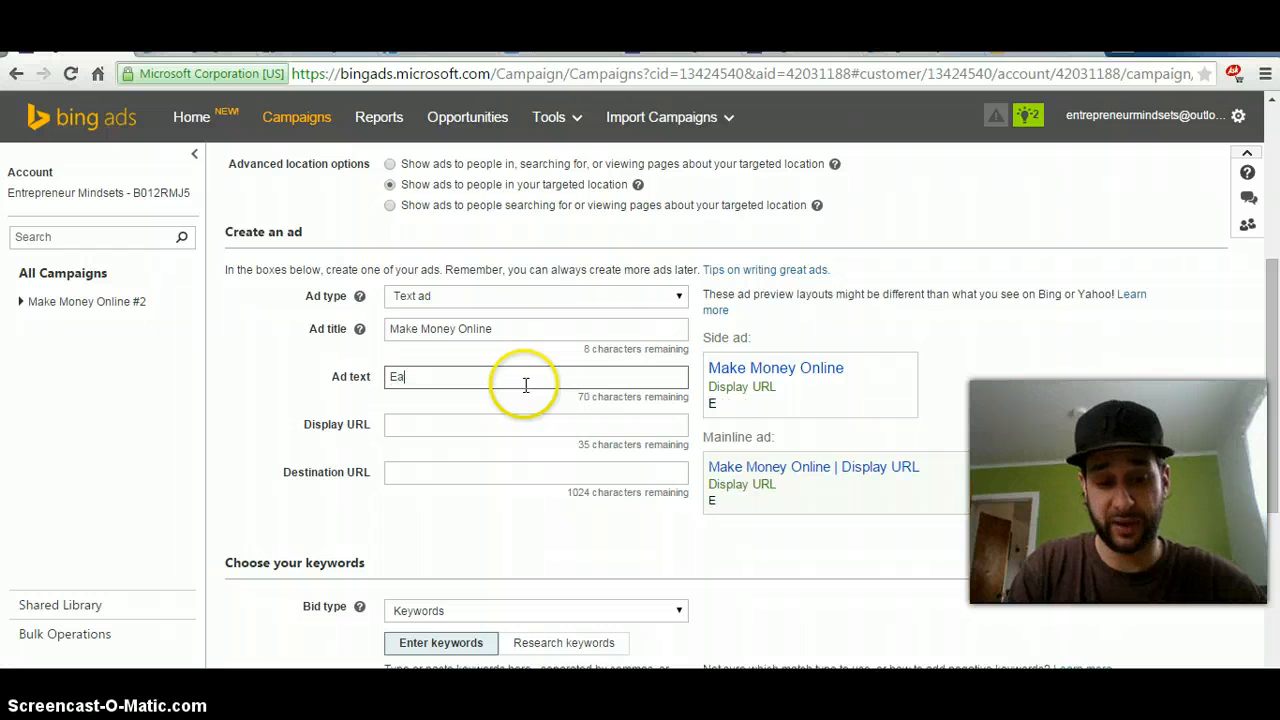
pyautogui.write('rn $75')
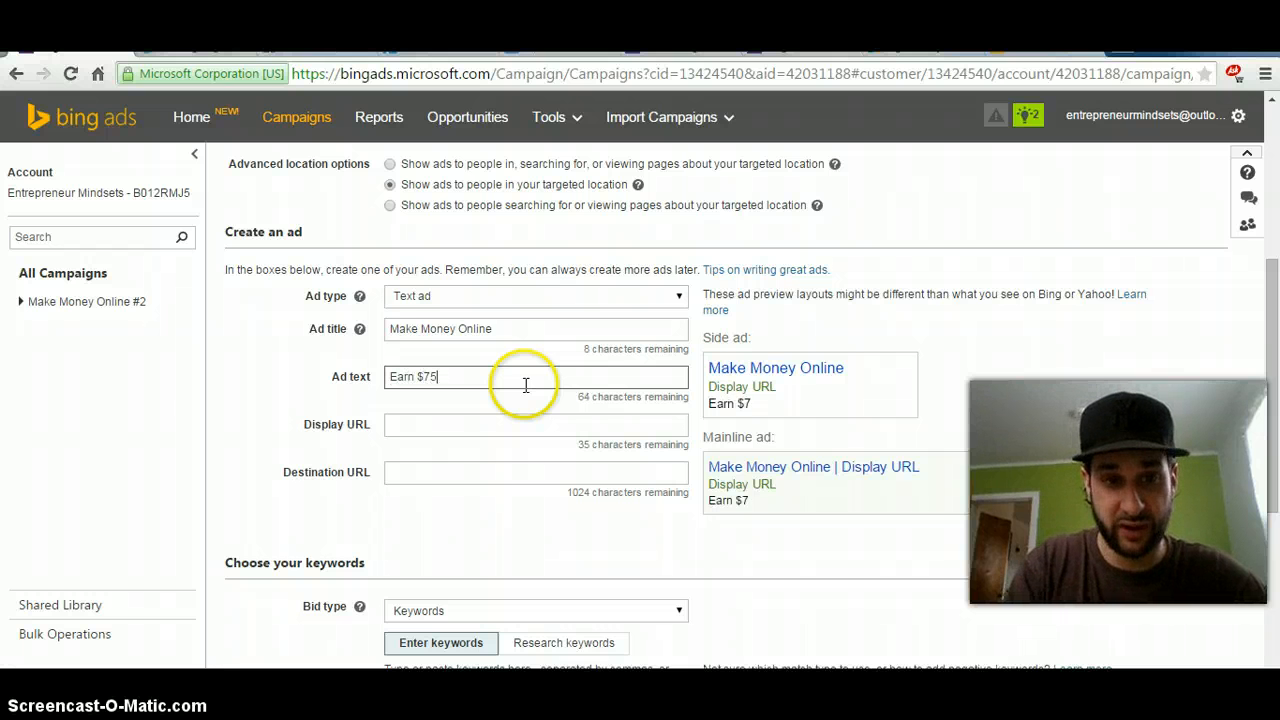
pyautogui.write('0 Per Day')
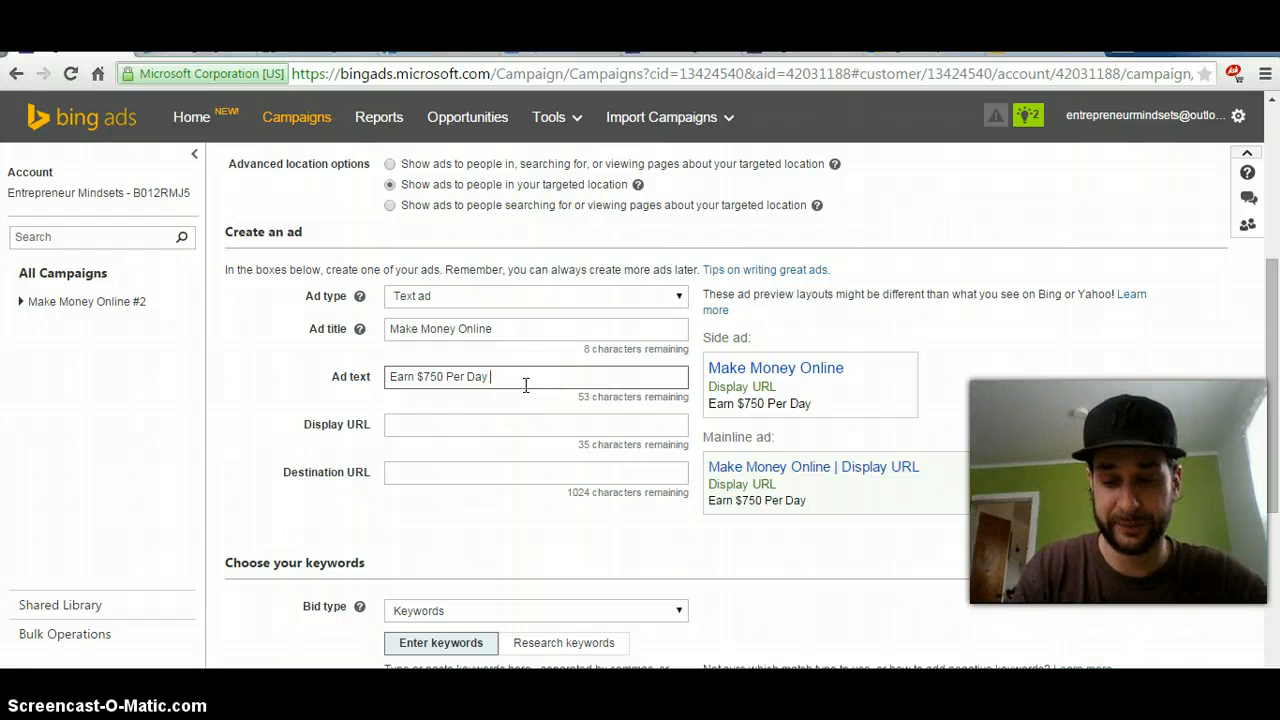
pyautogui.press('BackSpace')
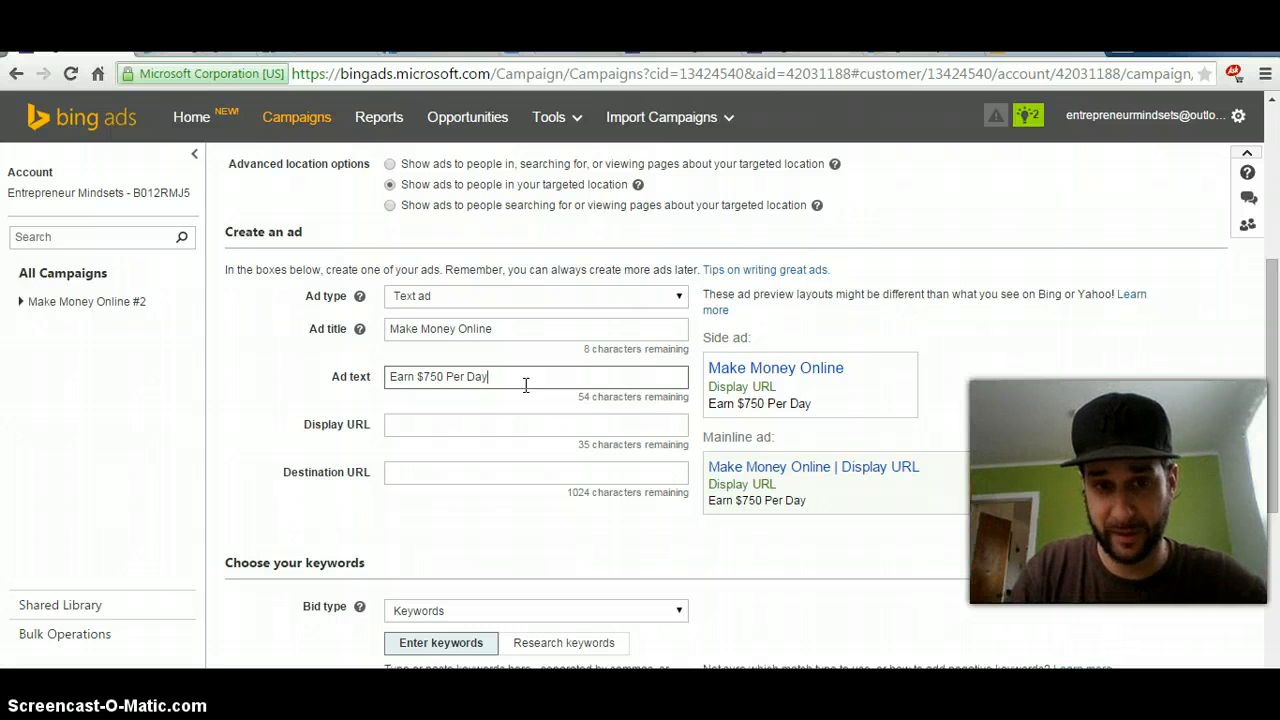
pyautogui.write('Promoting')
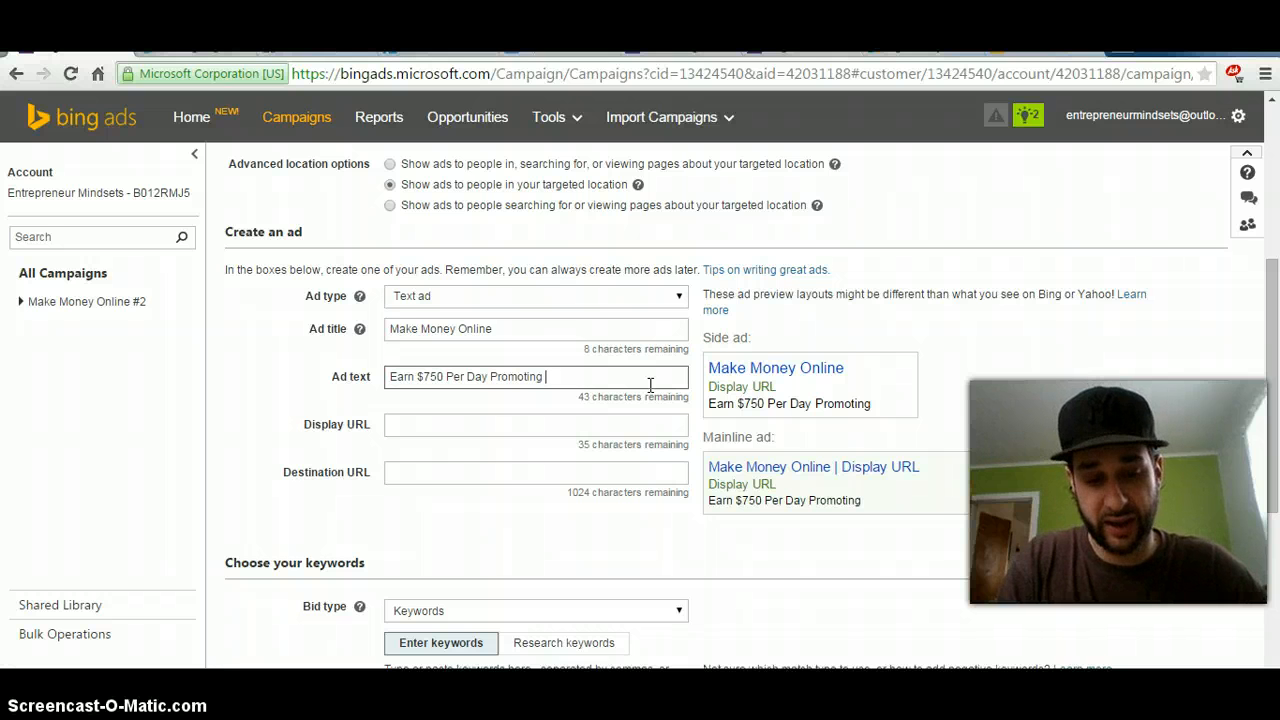
pyautogui.write('A Healthy ')
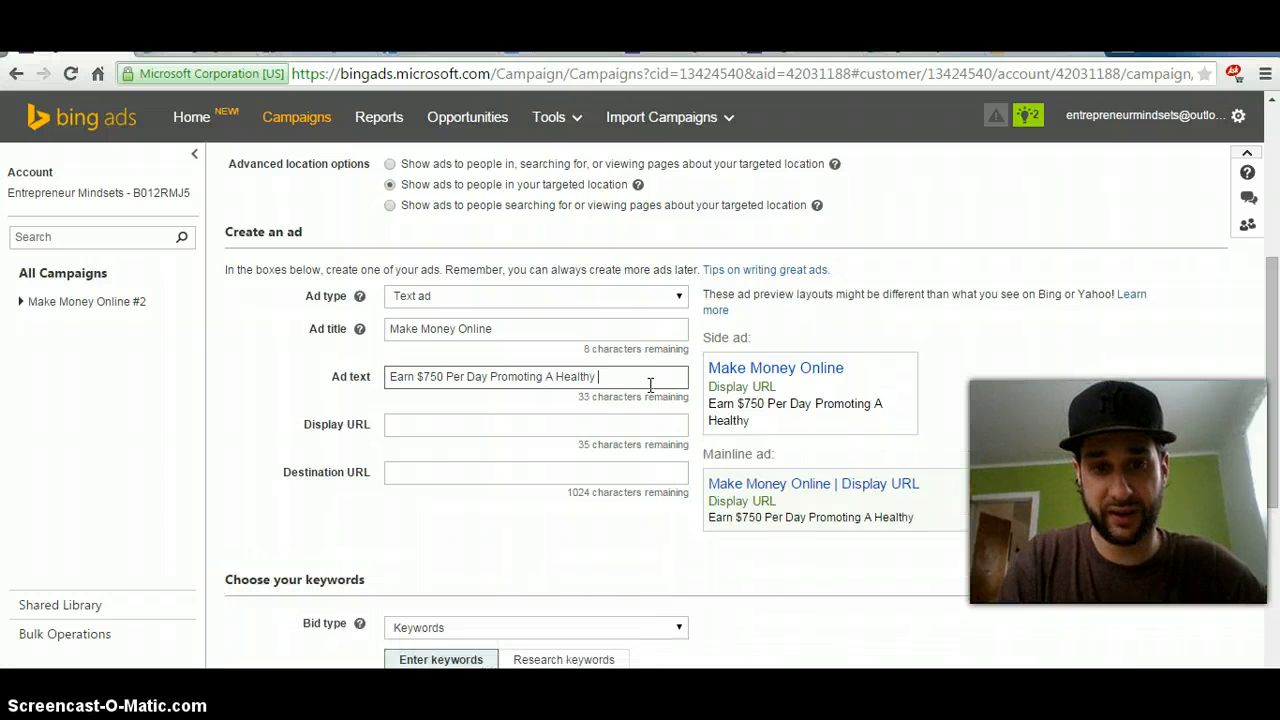
pyautogui.write('And F')
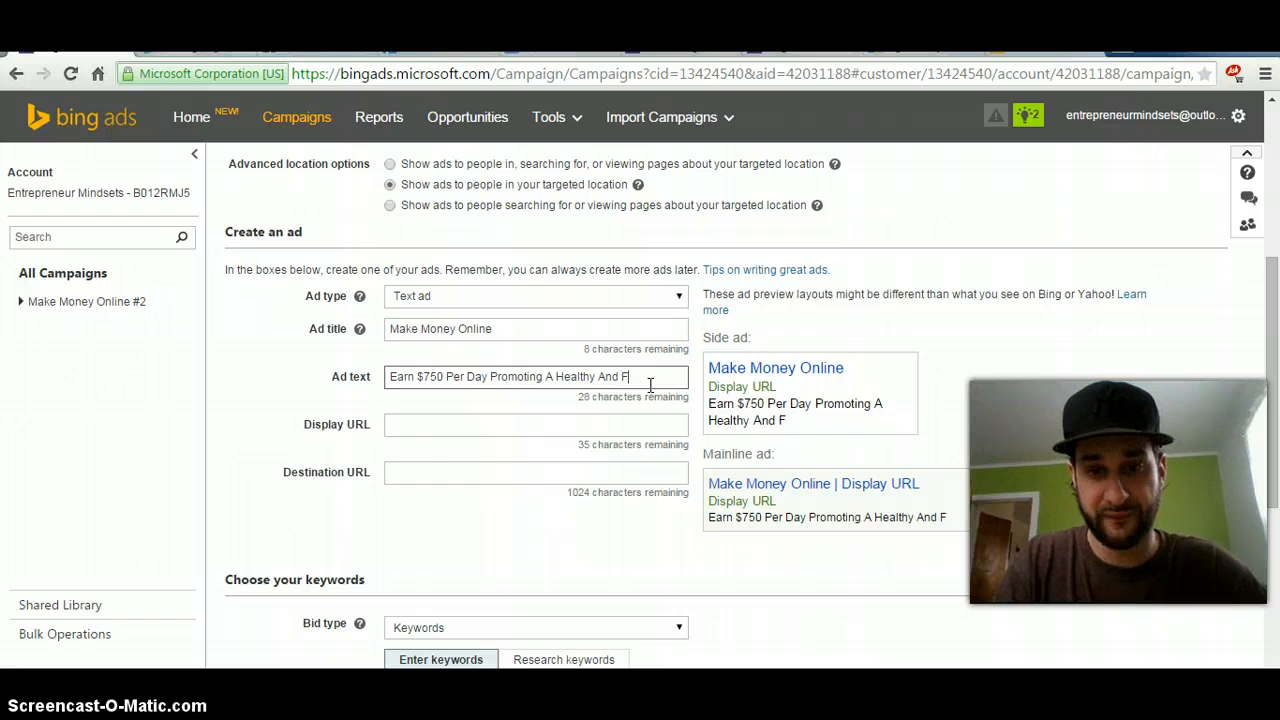
pyautogui.write('inanicially Freee L')
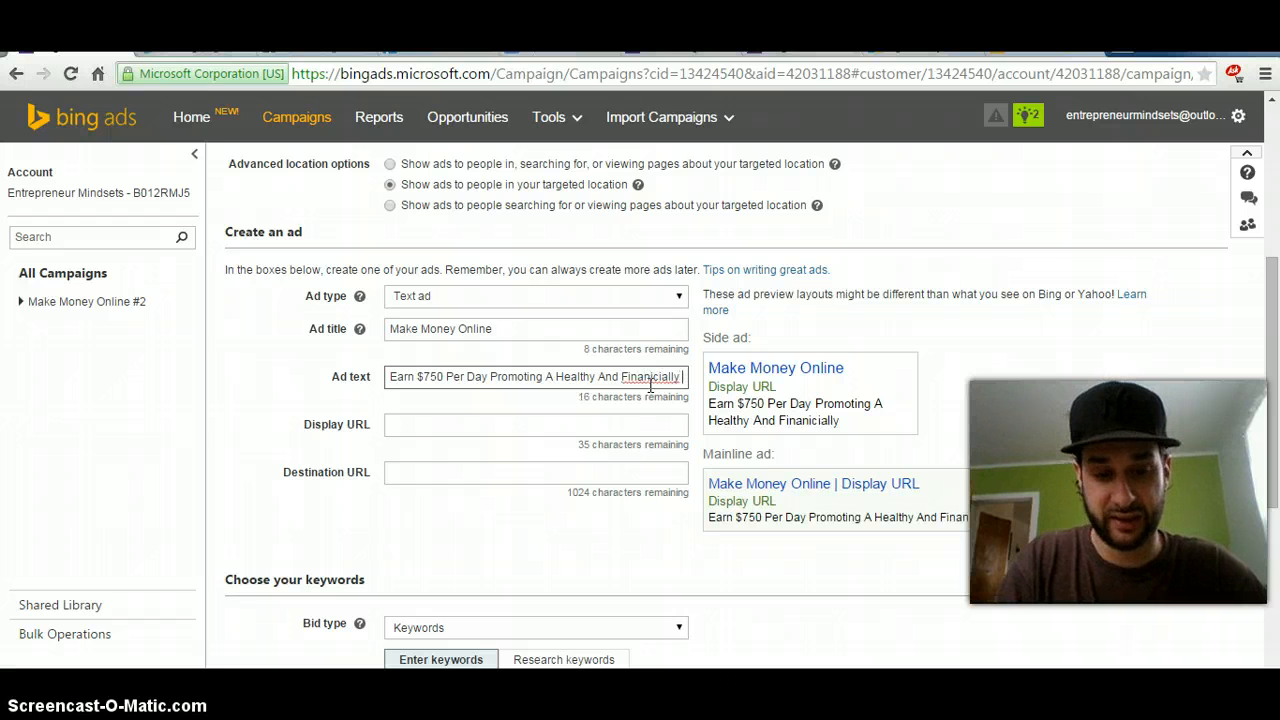
pyautogui.press('BackSpace')
pyautogui.press('BackSpace')
pyautogui.press('BackSpace')
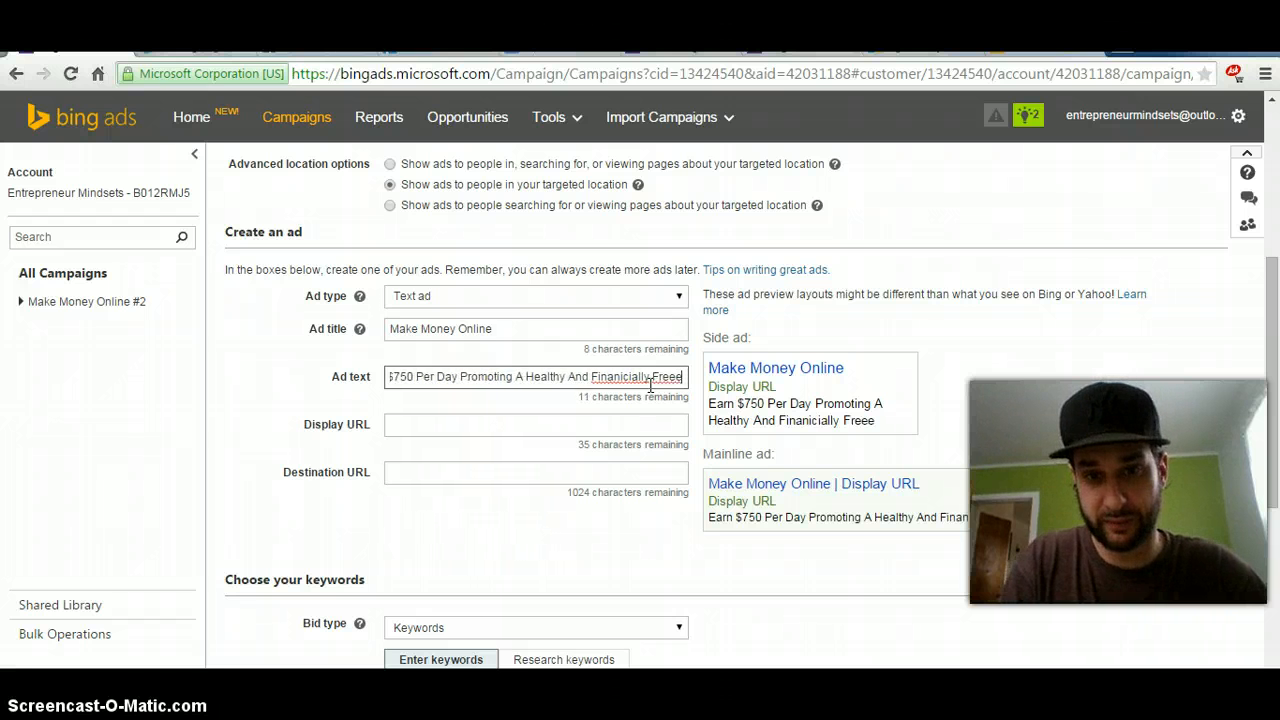
pyautogui.write('Lifestylr')
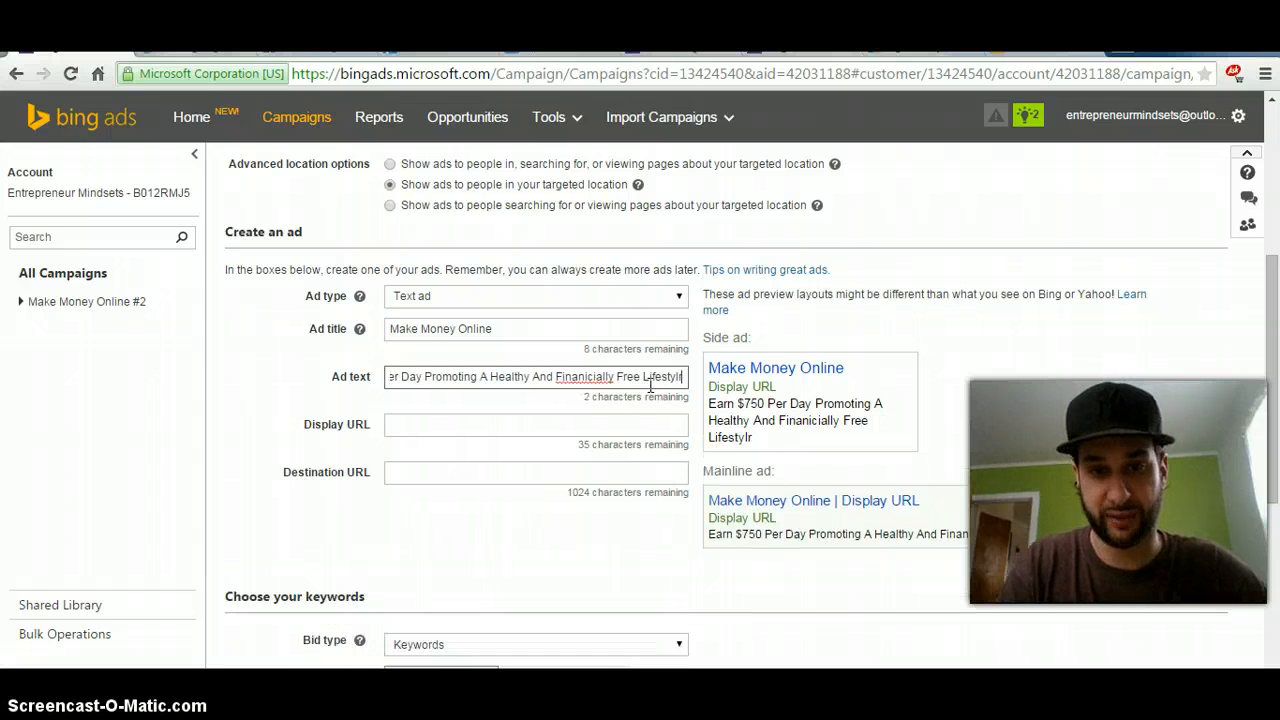
pyautogui.press('BackSpace')
pyautogui.write('e')
# Step: Correct the misspelled word in the ad text to "Financially" and end the sentence with a period
pyautogui.press('Left')
pyautogui.press('Left')
pyautogui.press('Left')
pyautogui.press('Left')
pyautogui.press('Left')
pyautogui.press('Left')
pyautogui.press('Left')
pyautogui.press('Left')
pyautogui.press('Left')
pyautogui.press('Left')
pyautogui.press('Left')
pyautogui.press('Left')
pyautogui.press('Left')
pyautogui.press('Left')
pyautogui.press('Left')
pyautogui.press('Left')
pyautogui.press('Left')
pyautogui.press('Left')
pyautogui.press('Left')
pyautogui.press('Left')
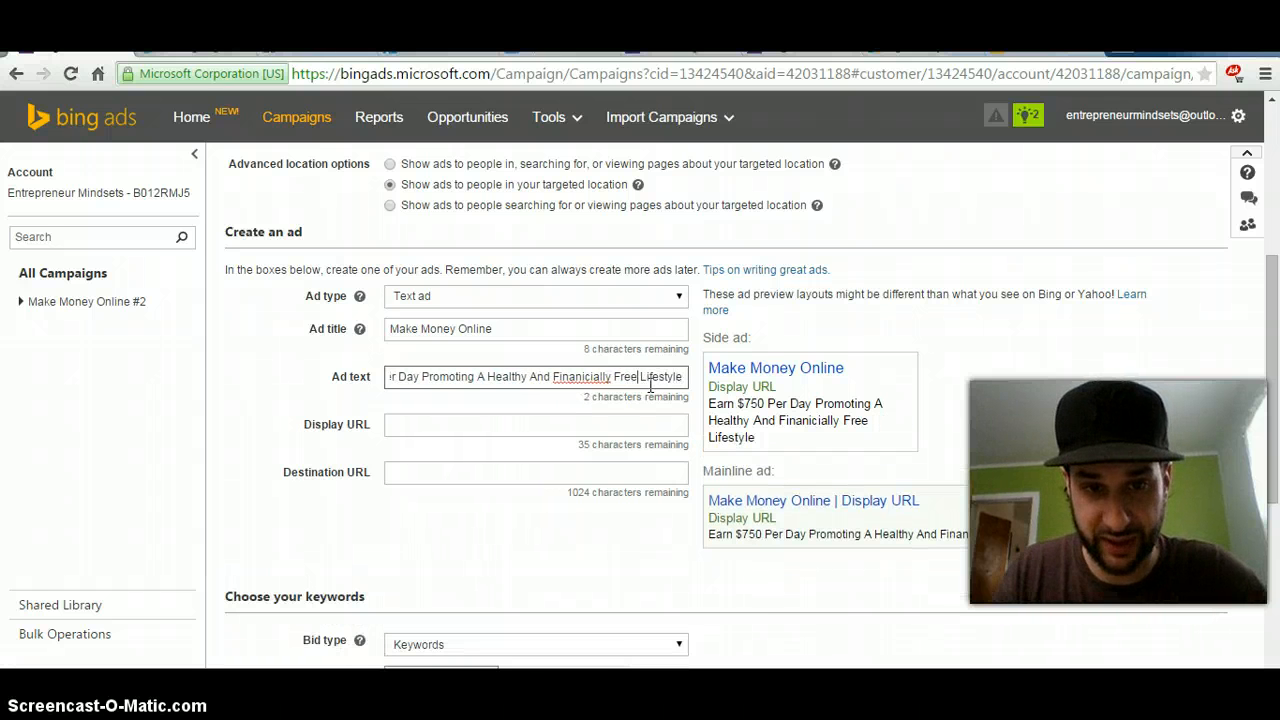
pyautogui.press('Right')
pyautogui.press('Right')
pyautogui.press('Right')
pyautogui.press('BackSpace')
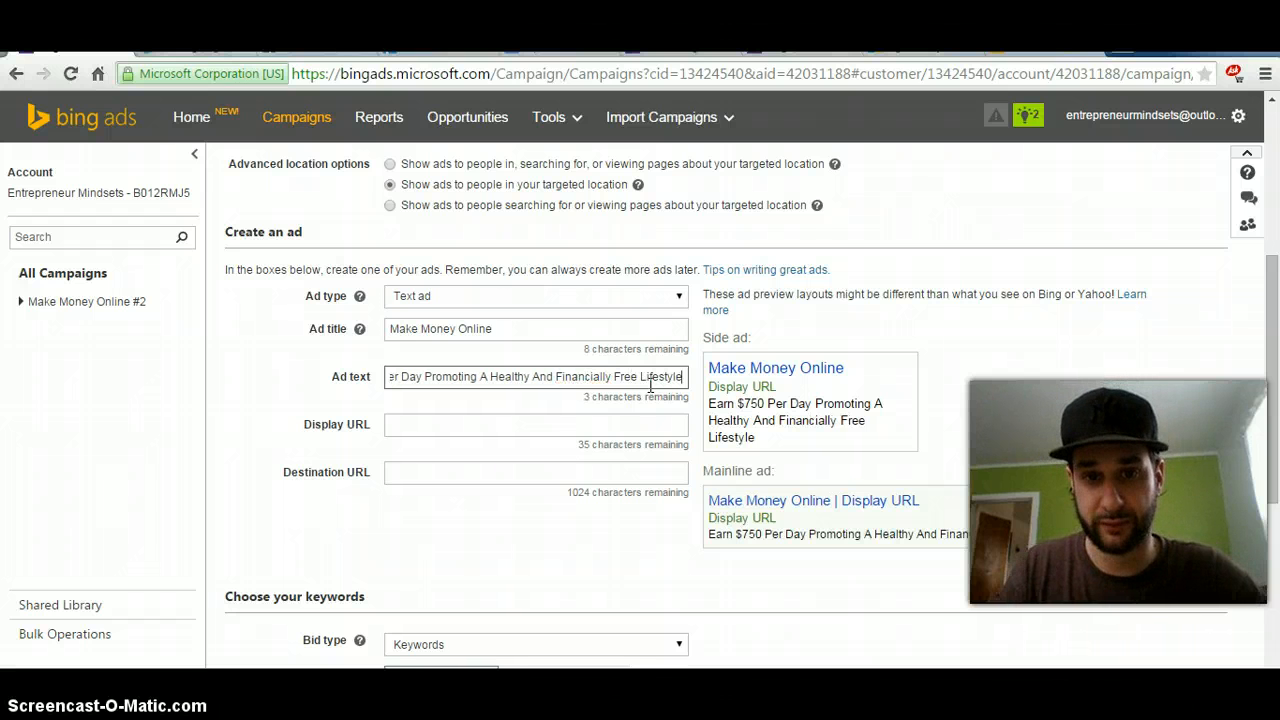
pyautogui.write('.')
pyautogui.click(588, 382)
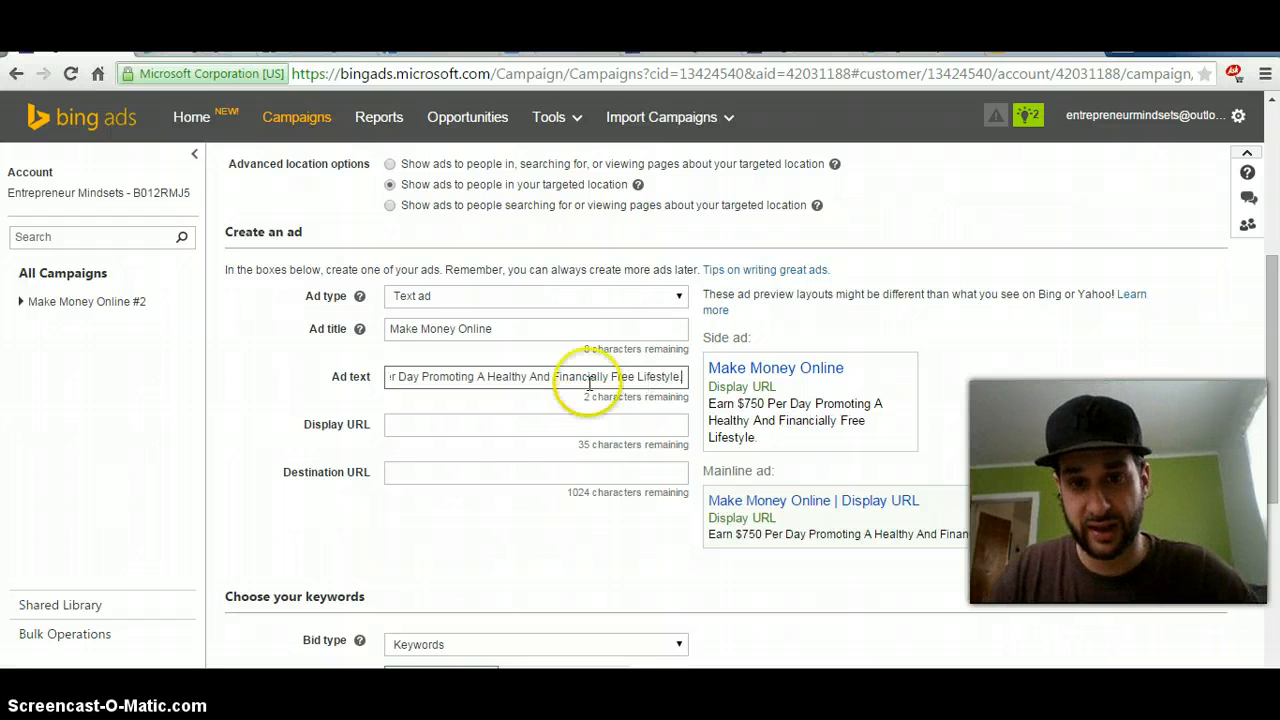
# Step: Set the ad's display URL to "SuccessLivesInYou.Com"
pyautogui.click(499, 430)
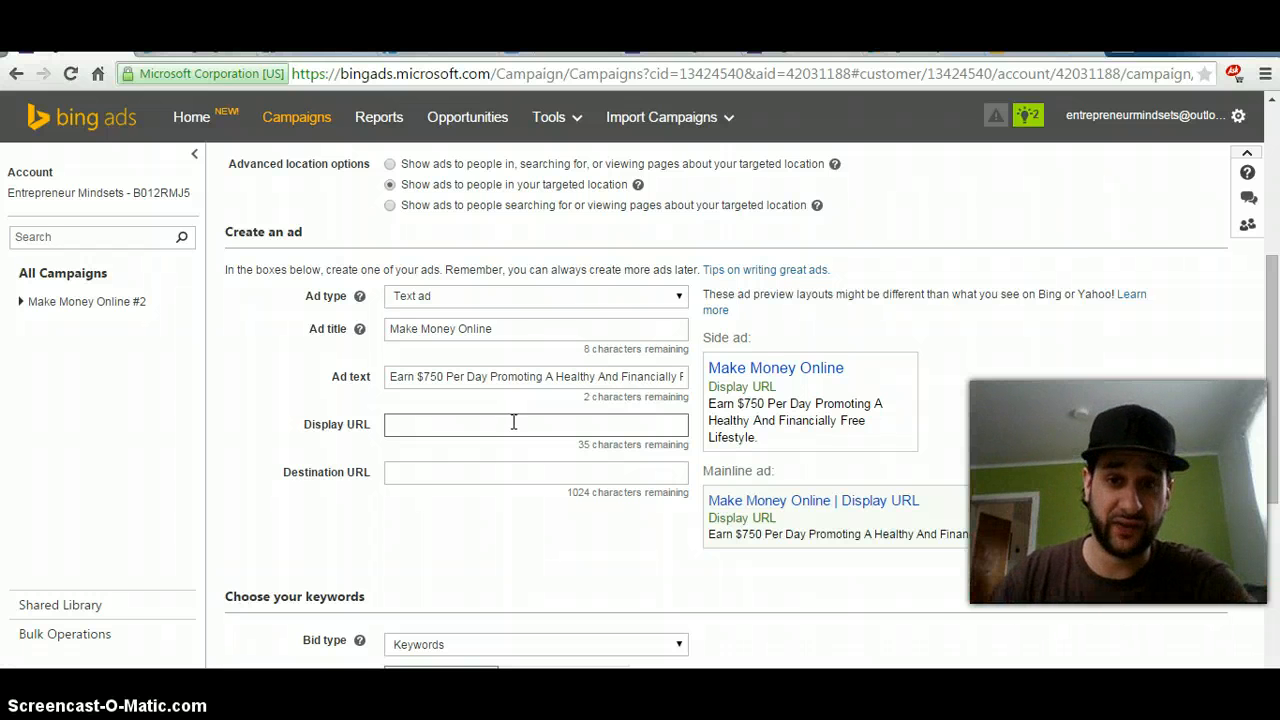
pyautogui.click(770, 456)
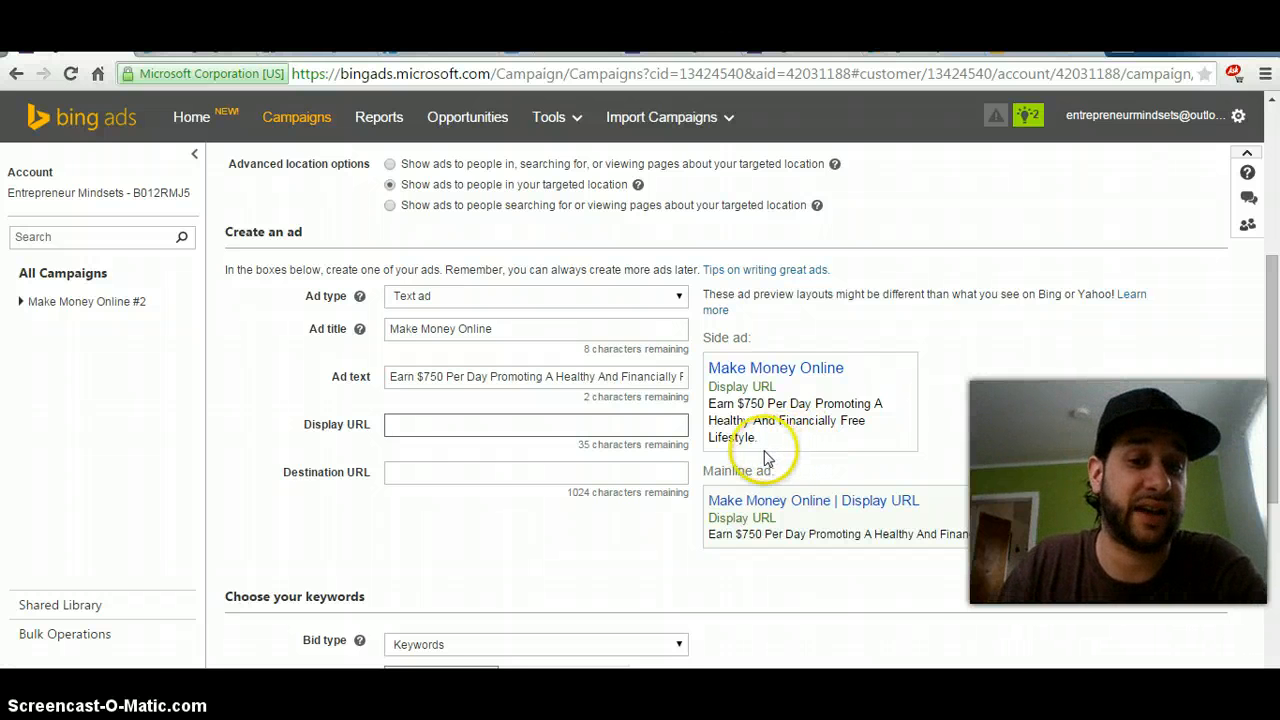
pyautogui.click(588, 428)
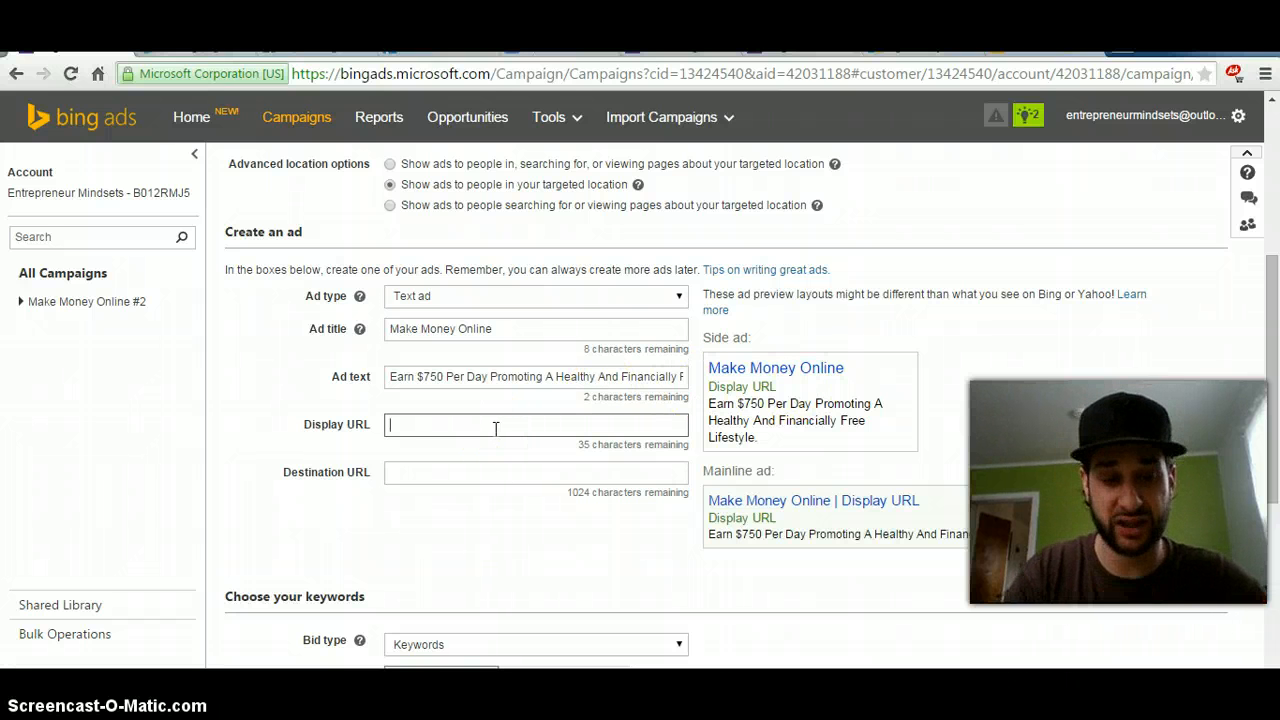
pyautogui.write('Success')
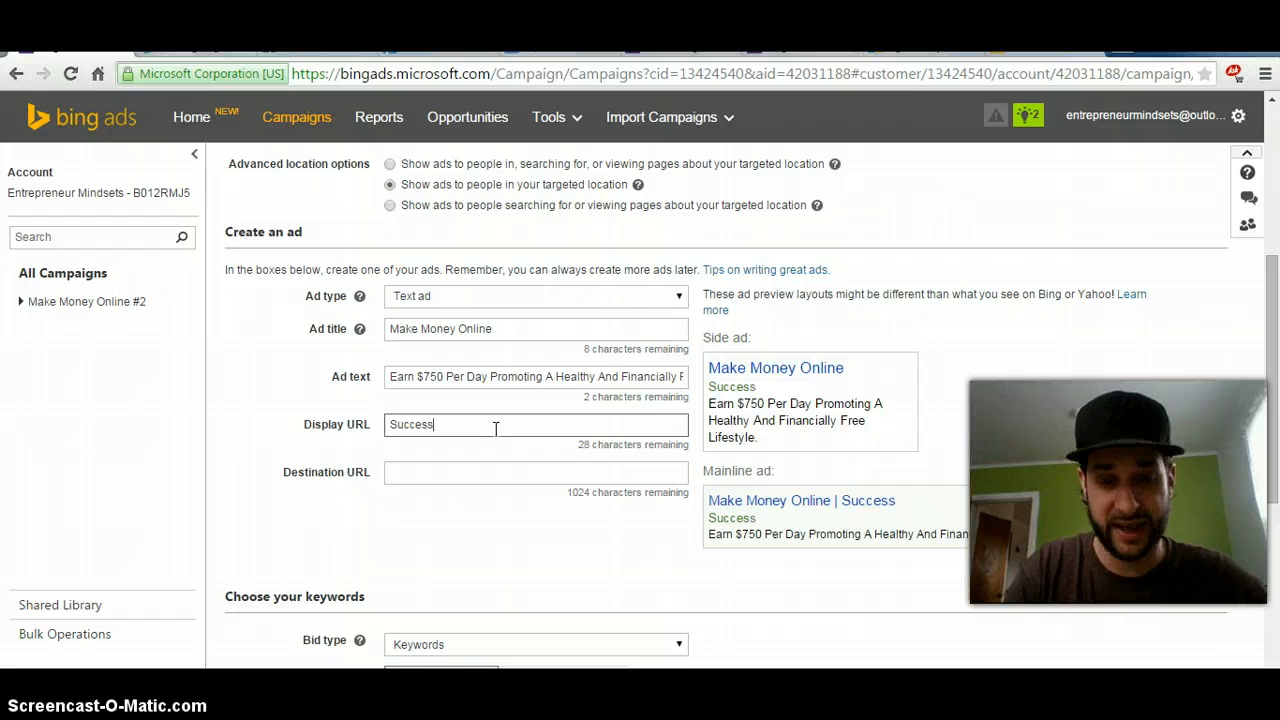
pyautogui.write('Lives')
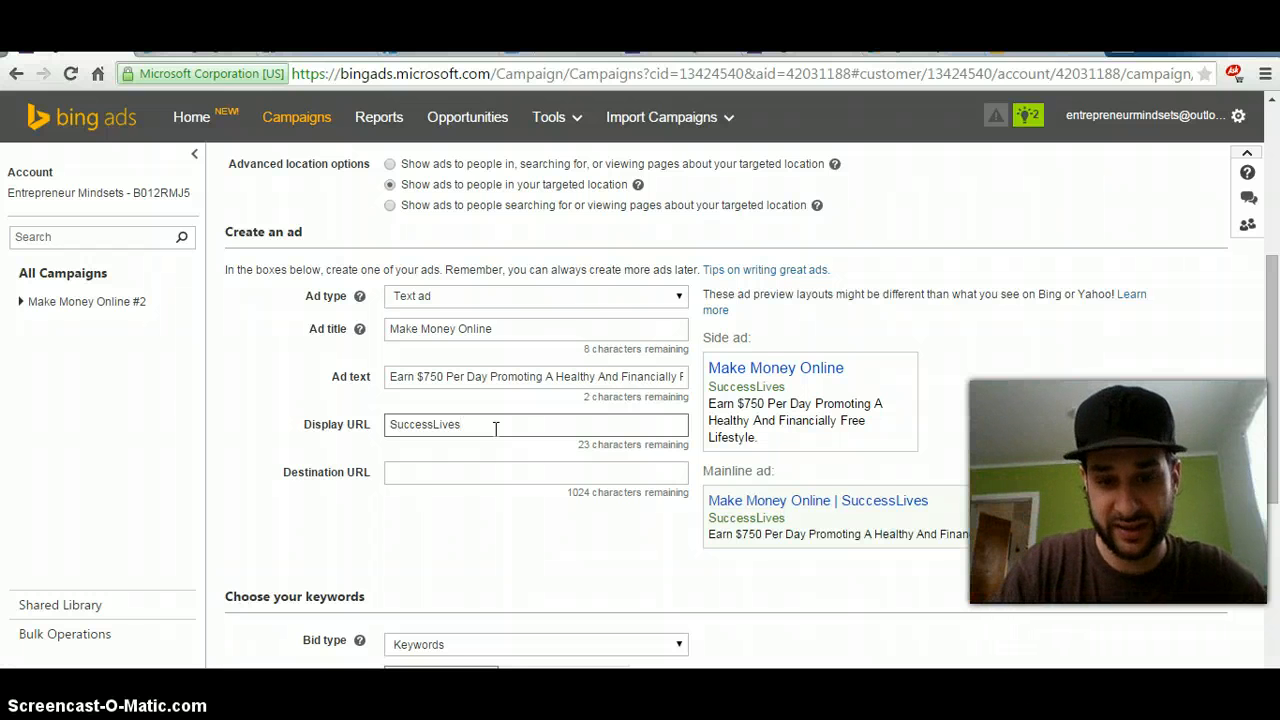
pyautogui.write('InYou')
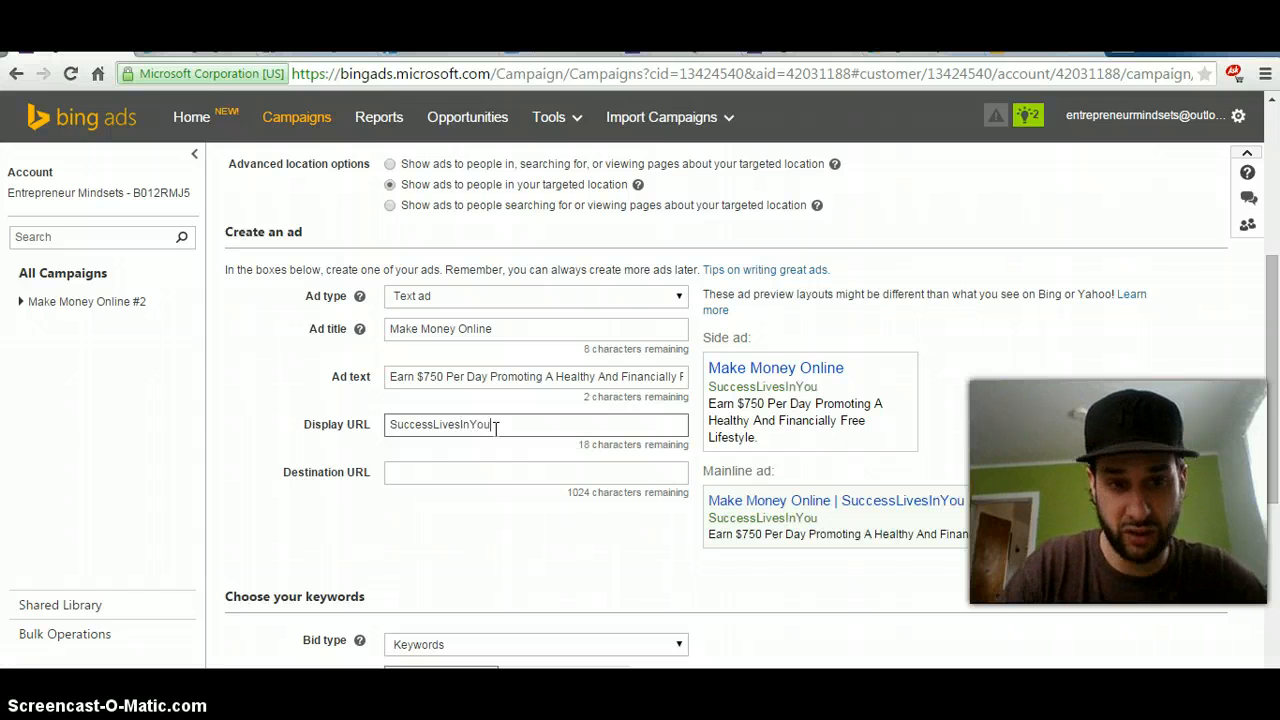
pyautogui.write('.Com')
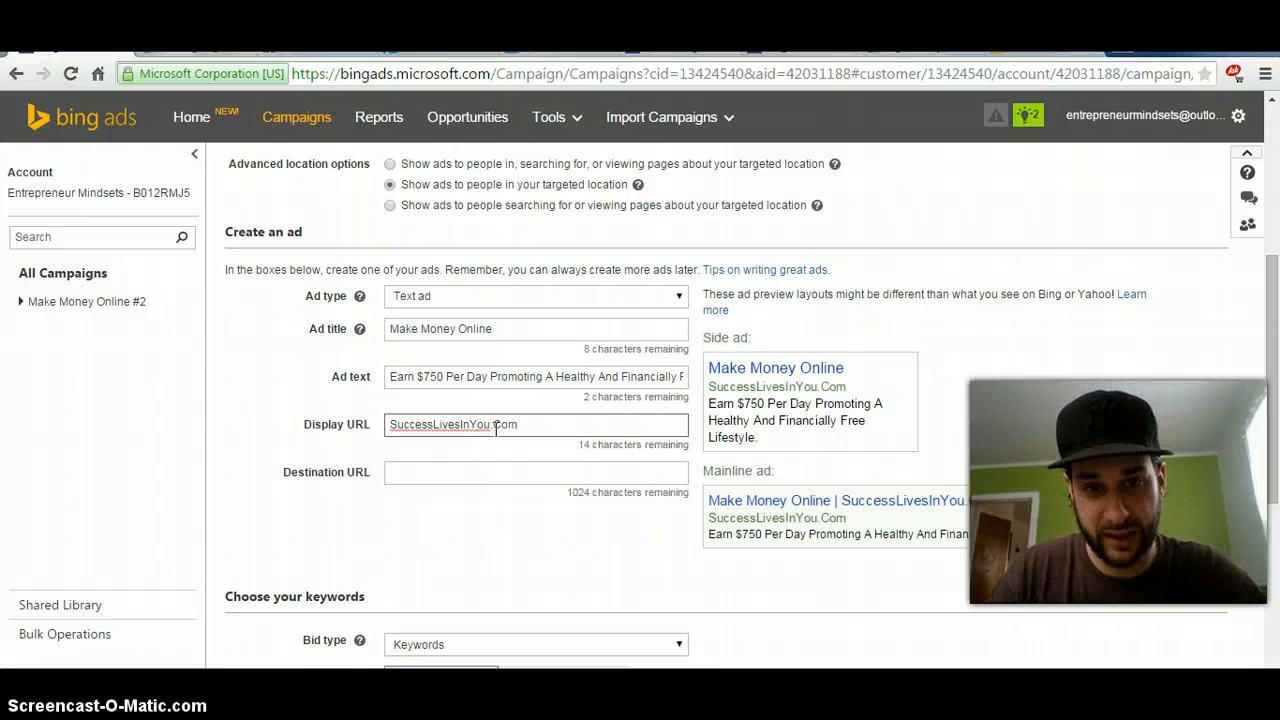
pyautogui.click(497, 480)
pyautogui.write('SuccessLivesInYou.Com')
pyautogui.click(533, 462)
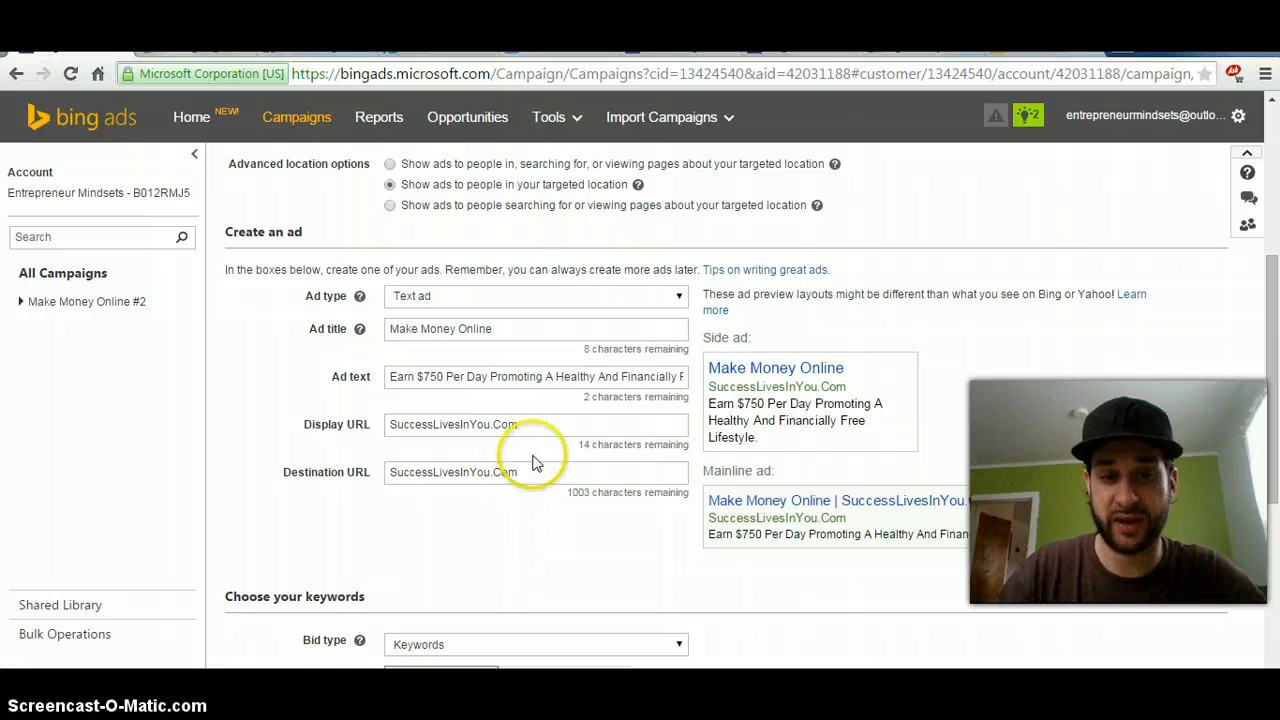
pyautogui.moveTo(533, 462); pyautogui.dragTo(366, 480)
pyautogui.press('BackSpace')
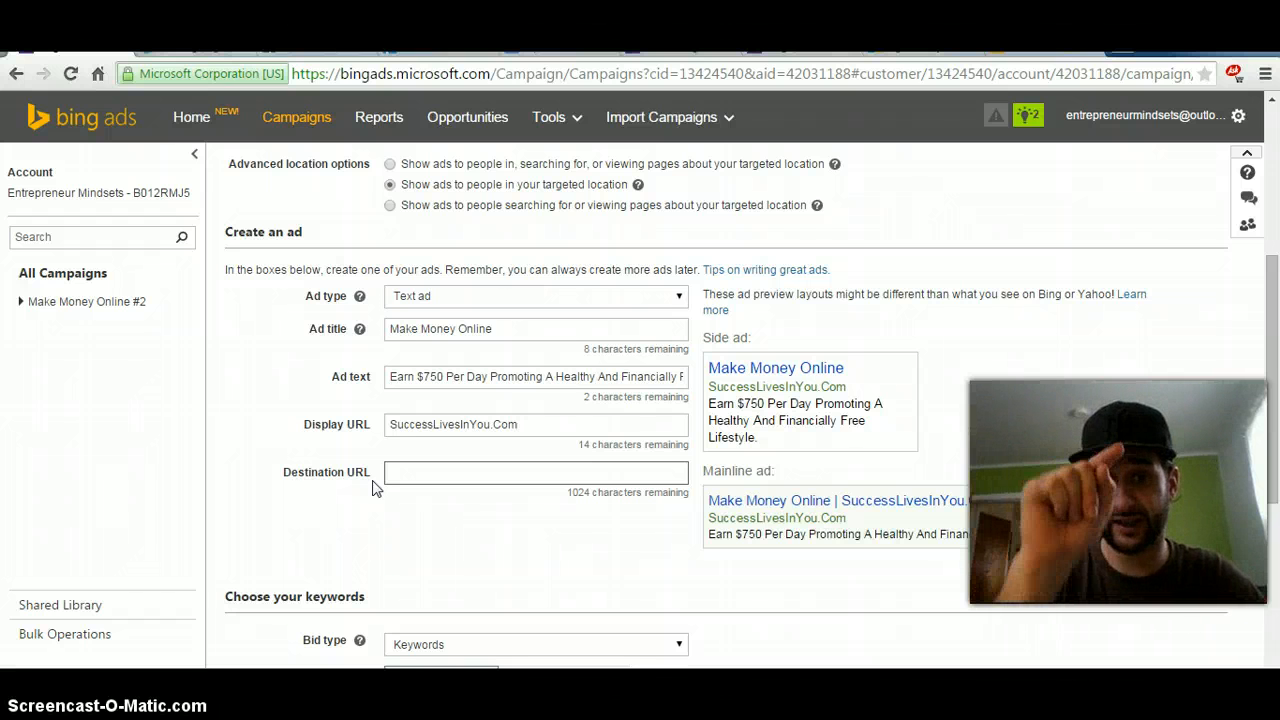
pyautogui.hotkey('ctrl', 'v')
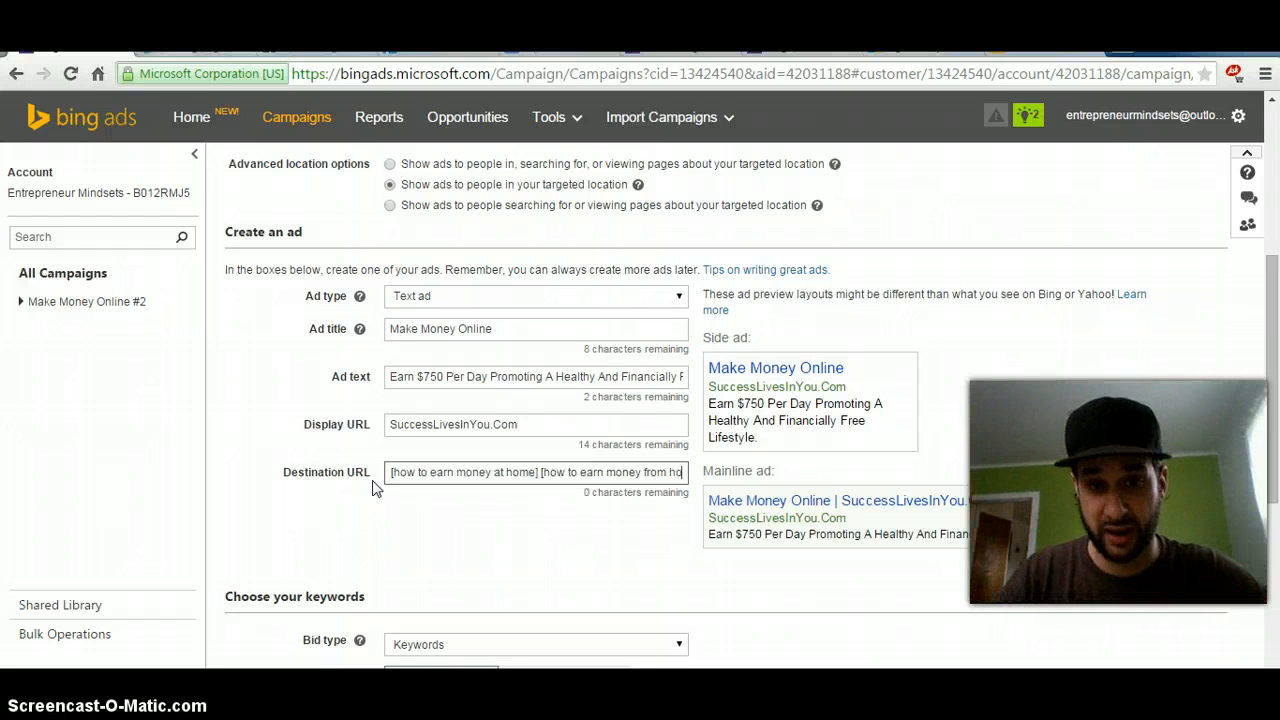
pyautogui.click(425, 477)
pyautogui.click(430, 477)
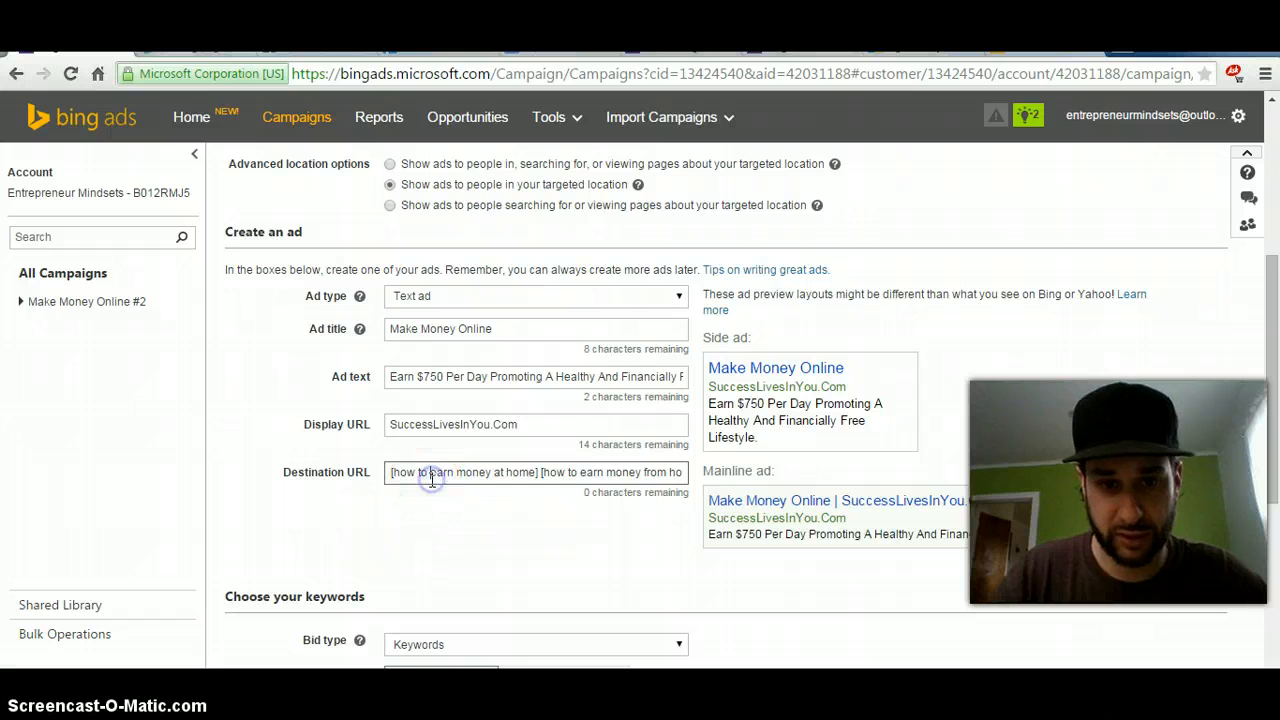
pyautogui.moveTo(394, 479); pyautogui.dragTo(957, 548)
pyautogui.hotkey('ctrl', 'v')
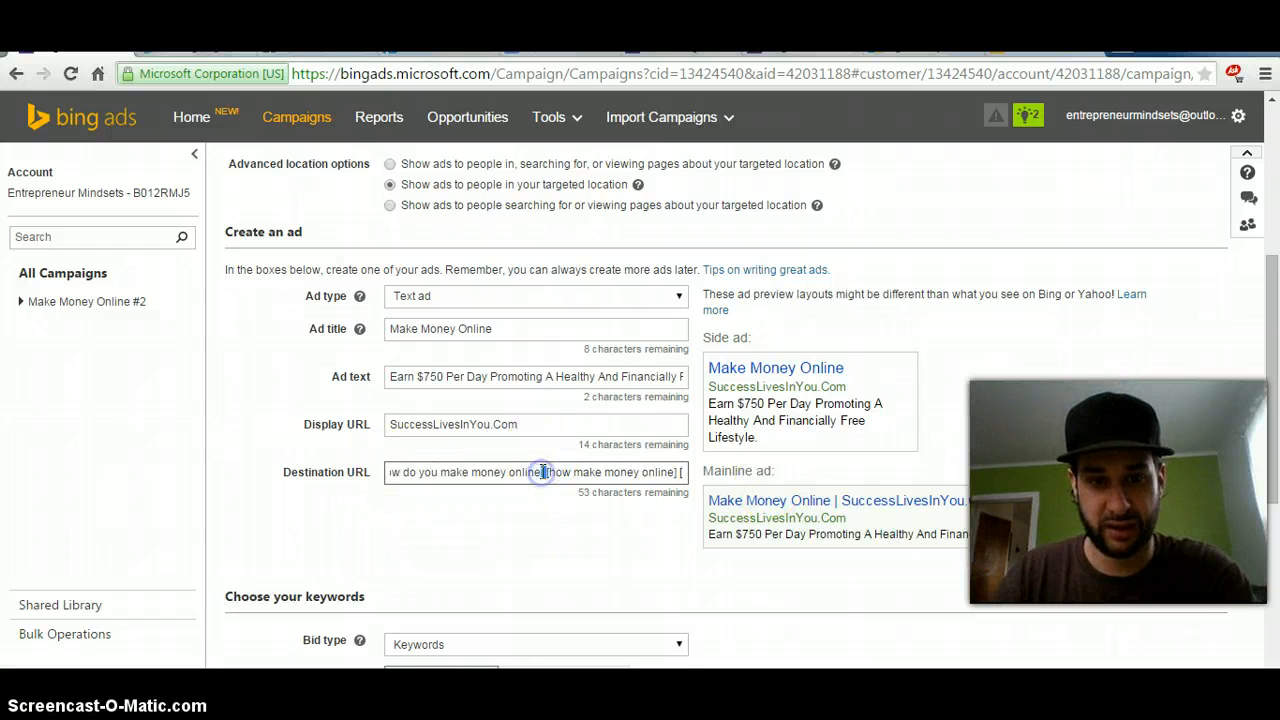
pyautogui.hotkey('ctrl', 'a')
pyautogui.press('BackSpace')
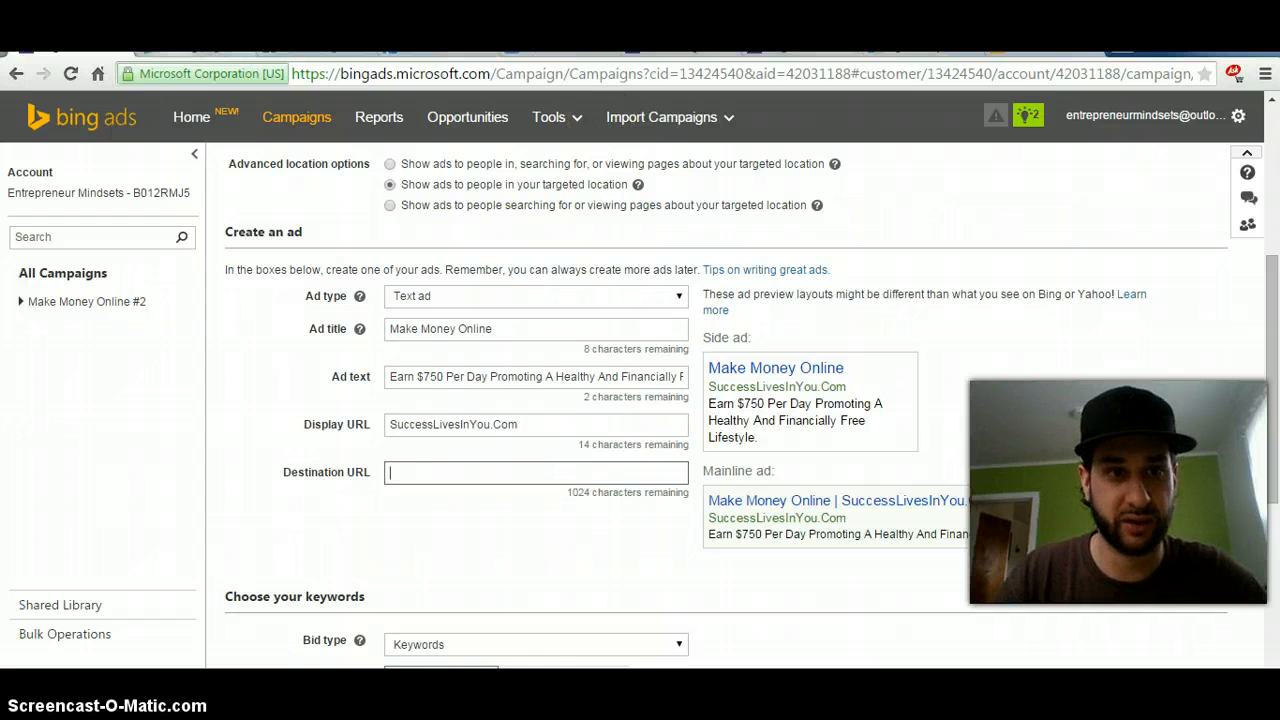
pyautogui.click(194, 49)
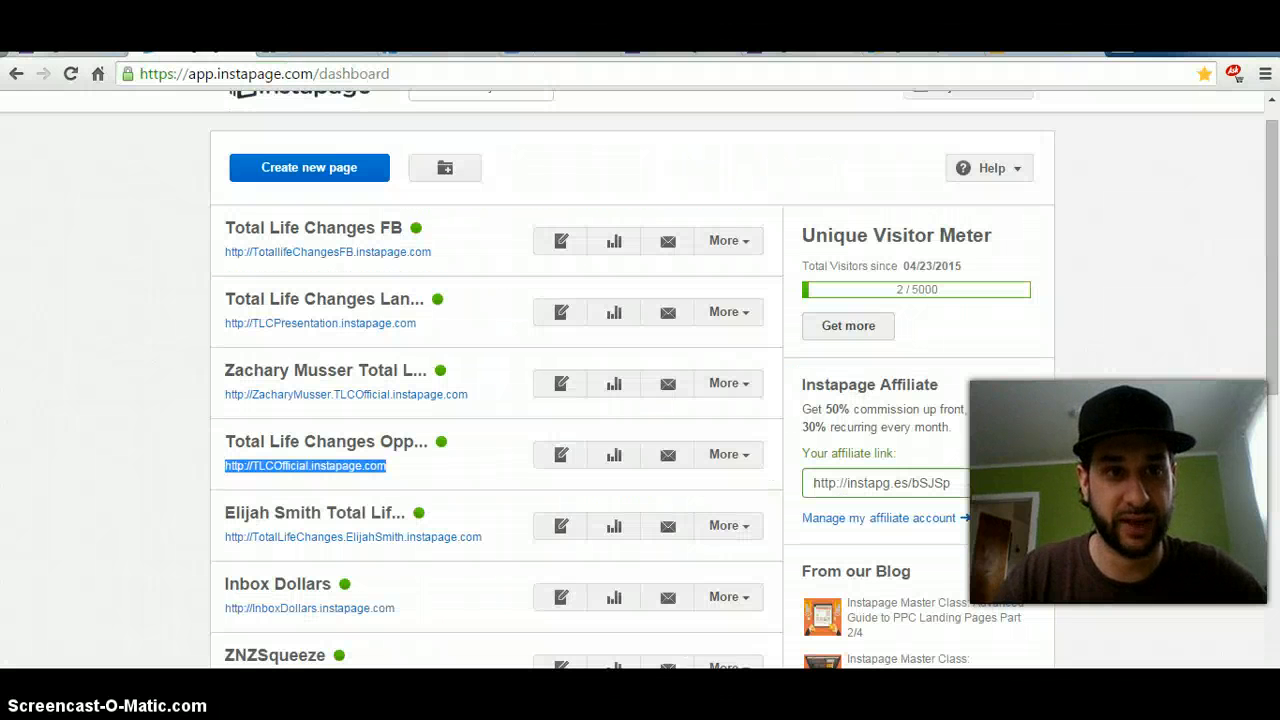
pyautogui.rightClick(338, 466)
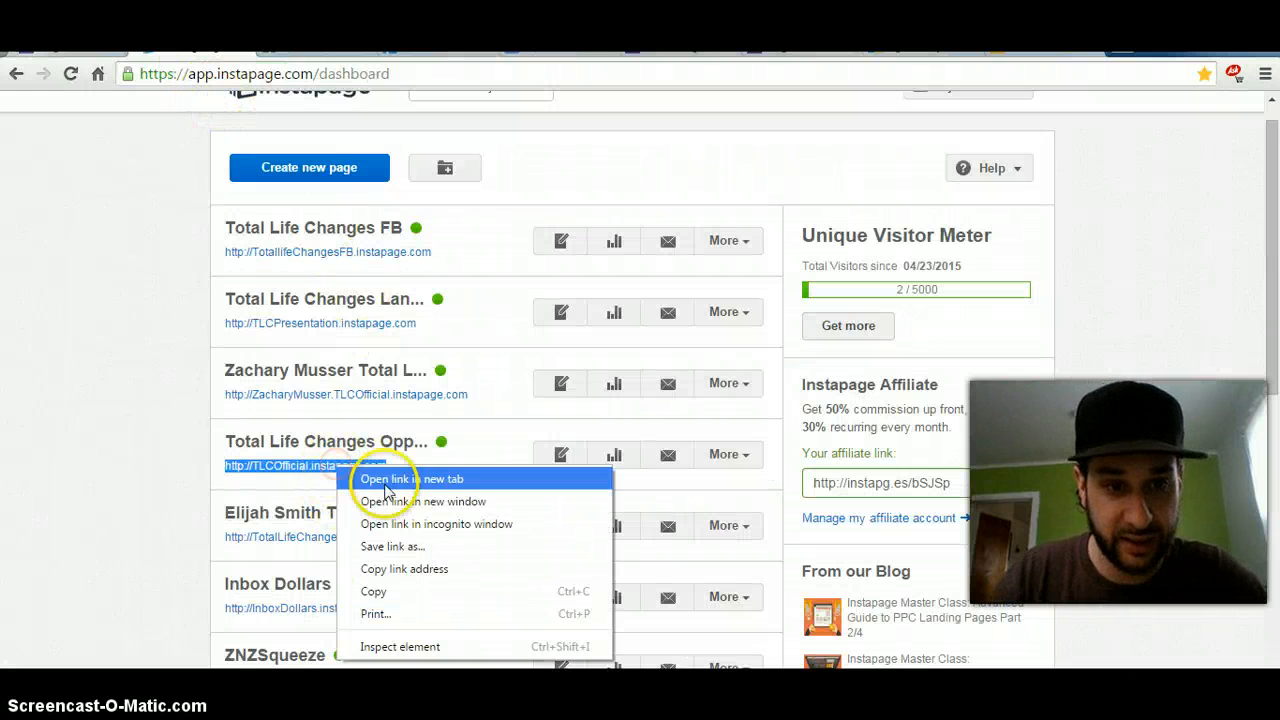
pyautogui.click(408, 592)
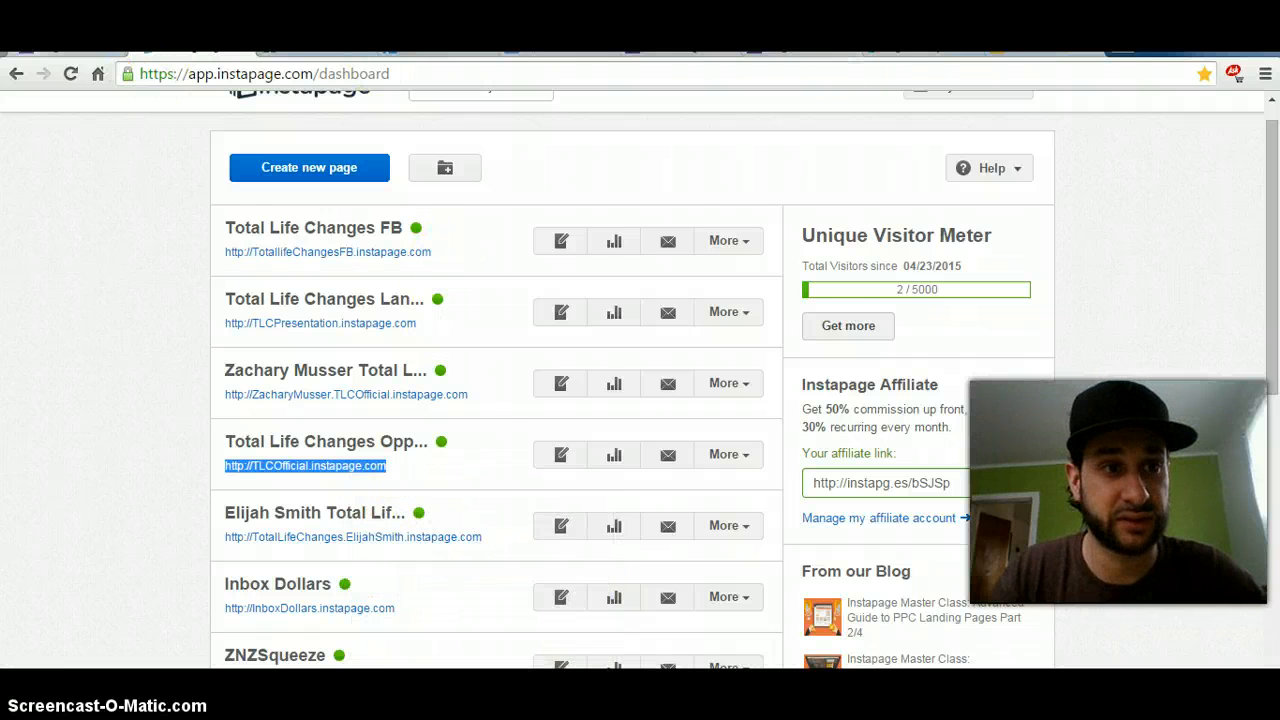
pyautogui.click(36, 49)
pyautogui.click(497, 476)
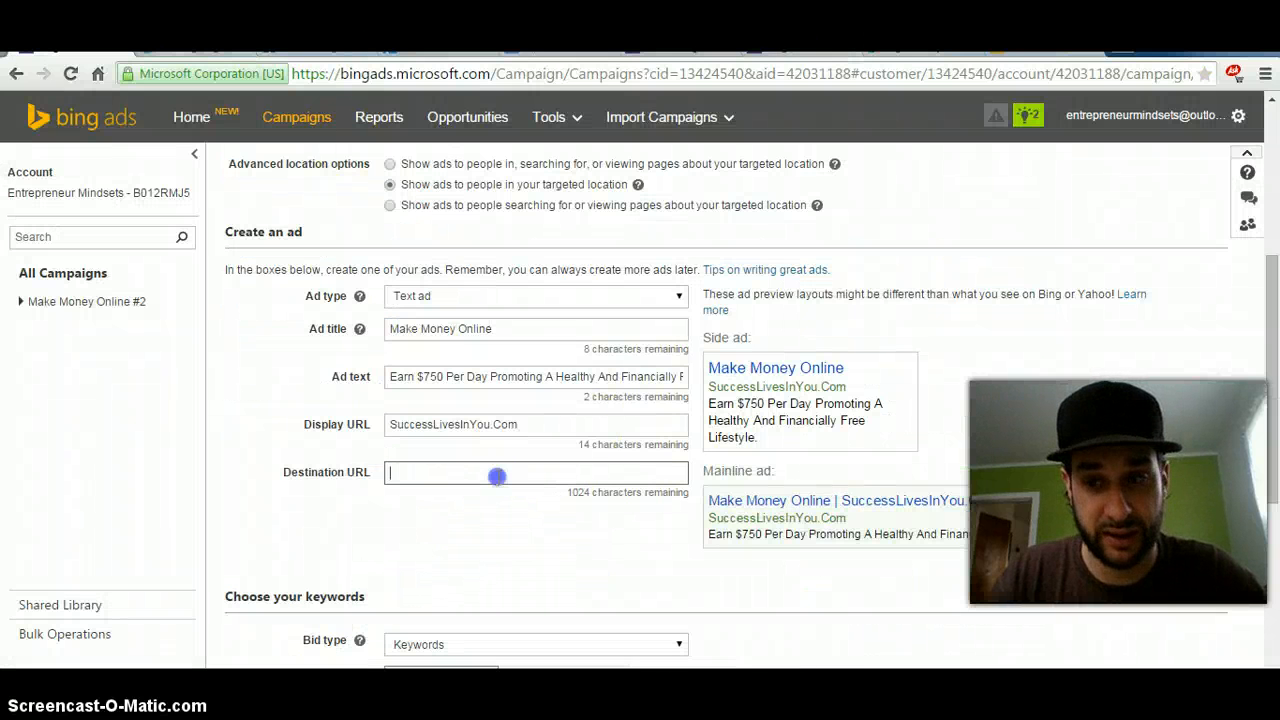
pyautogui.hotkey('ctrl', 'v')
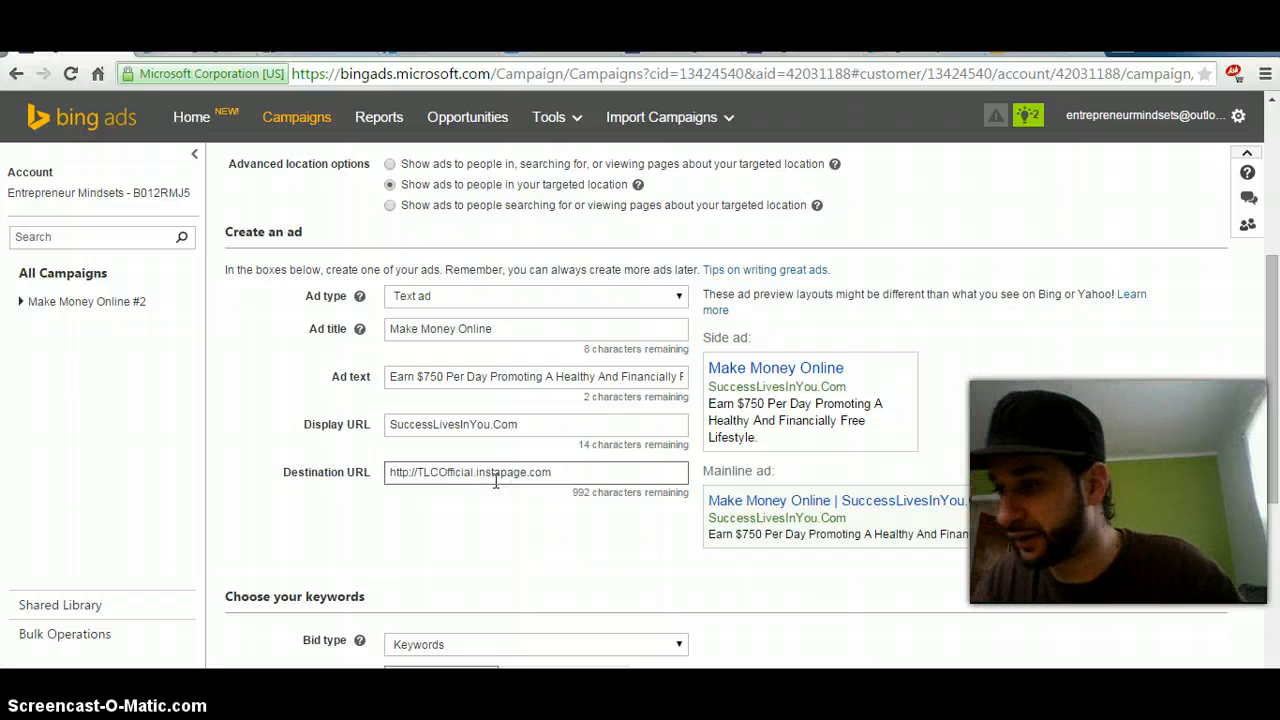
pyautogui.click(501, 522)
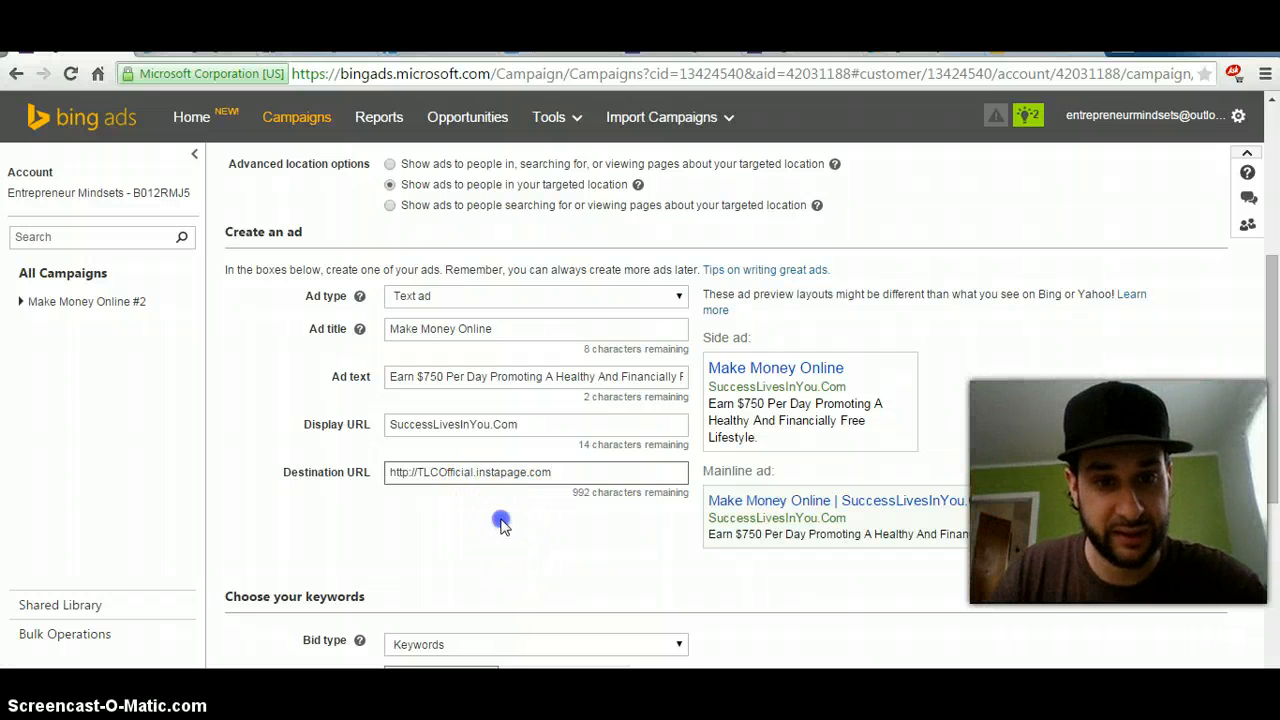
# Step: Append the tracking suffix "?MakeMoneyOnline" to the end of the ad's destination URL
pyautogui.click(561, 472)
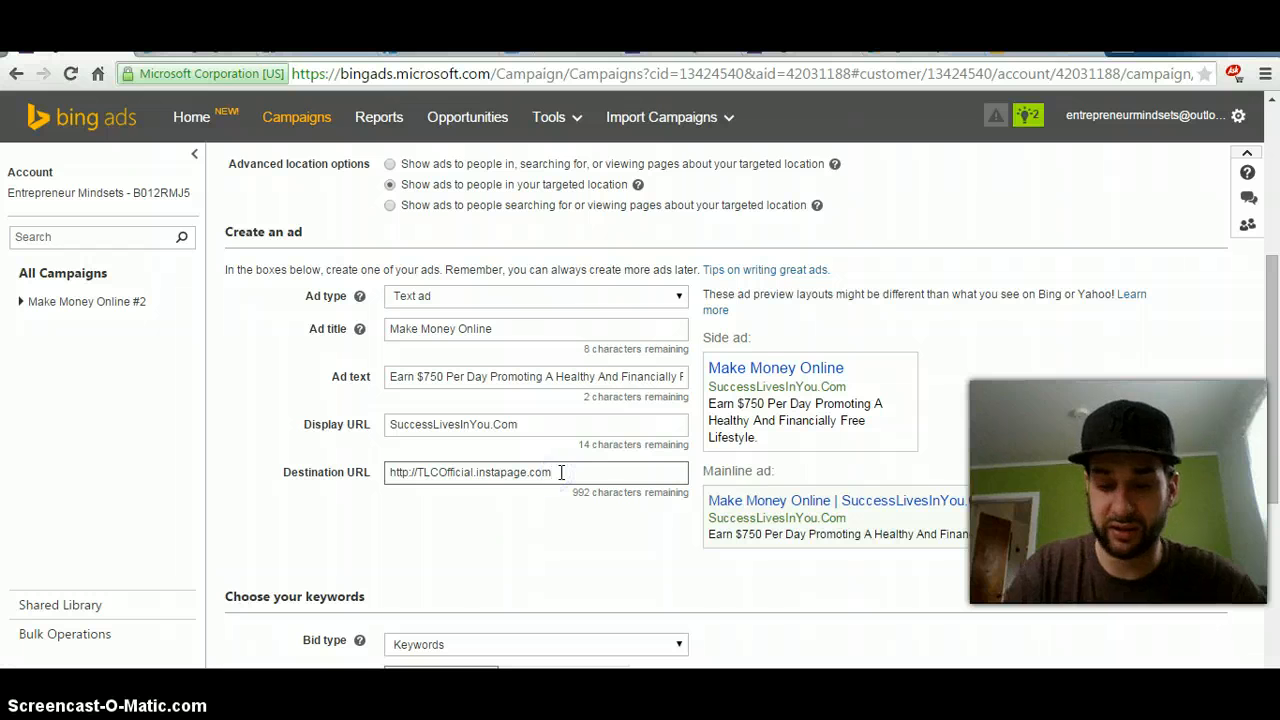
pyautogui.write('?')
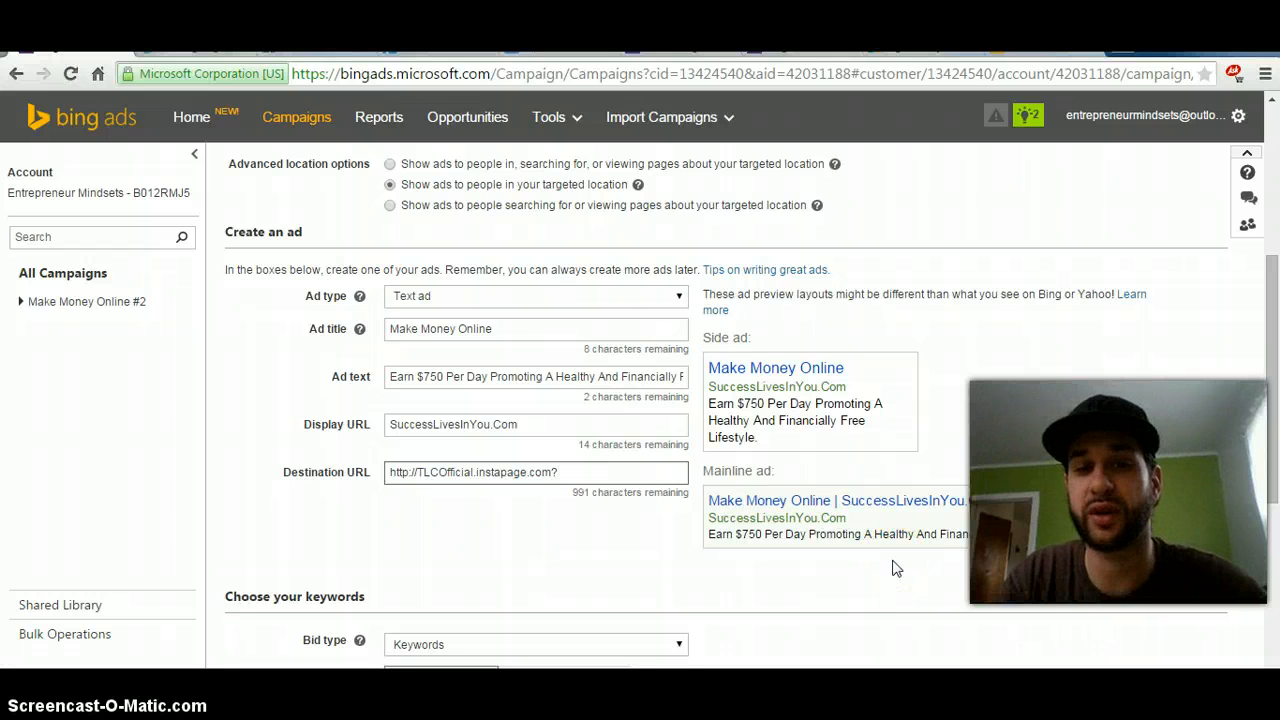
pyautogui.write('M')
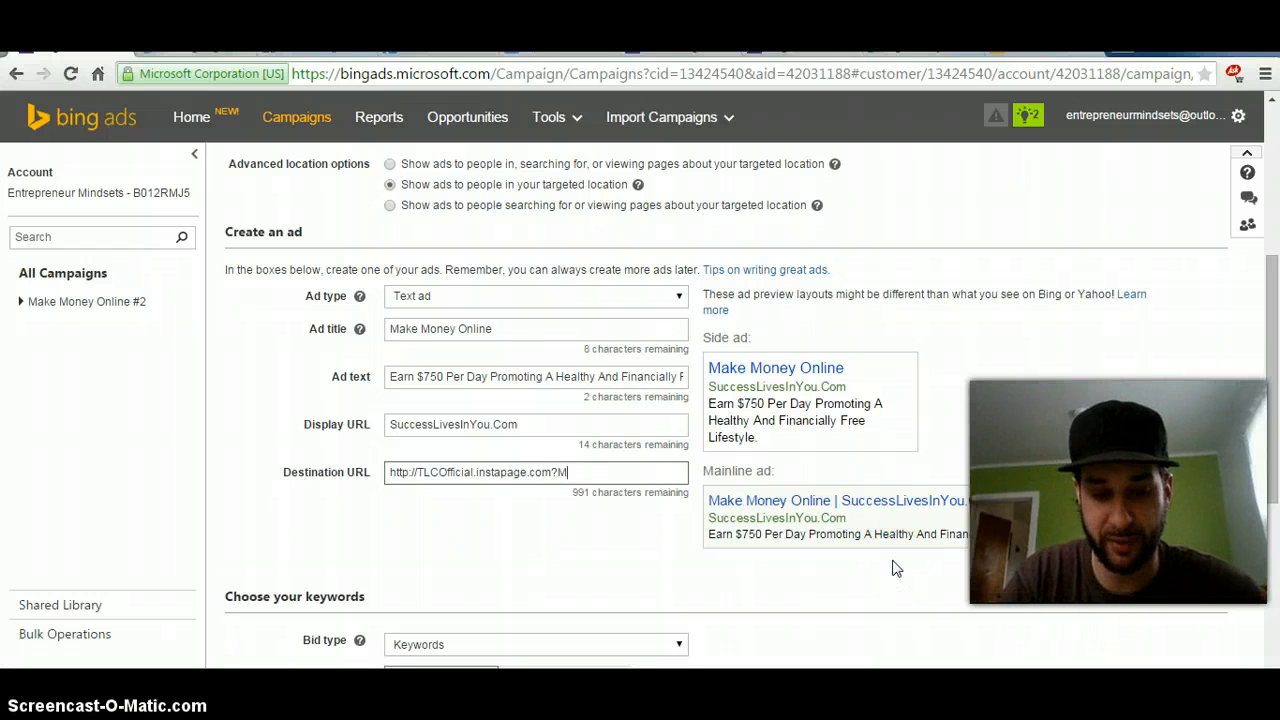
pyautogui.write('akeMoneyOnline')
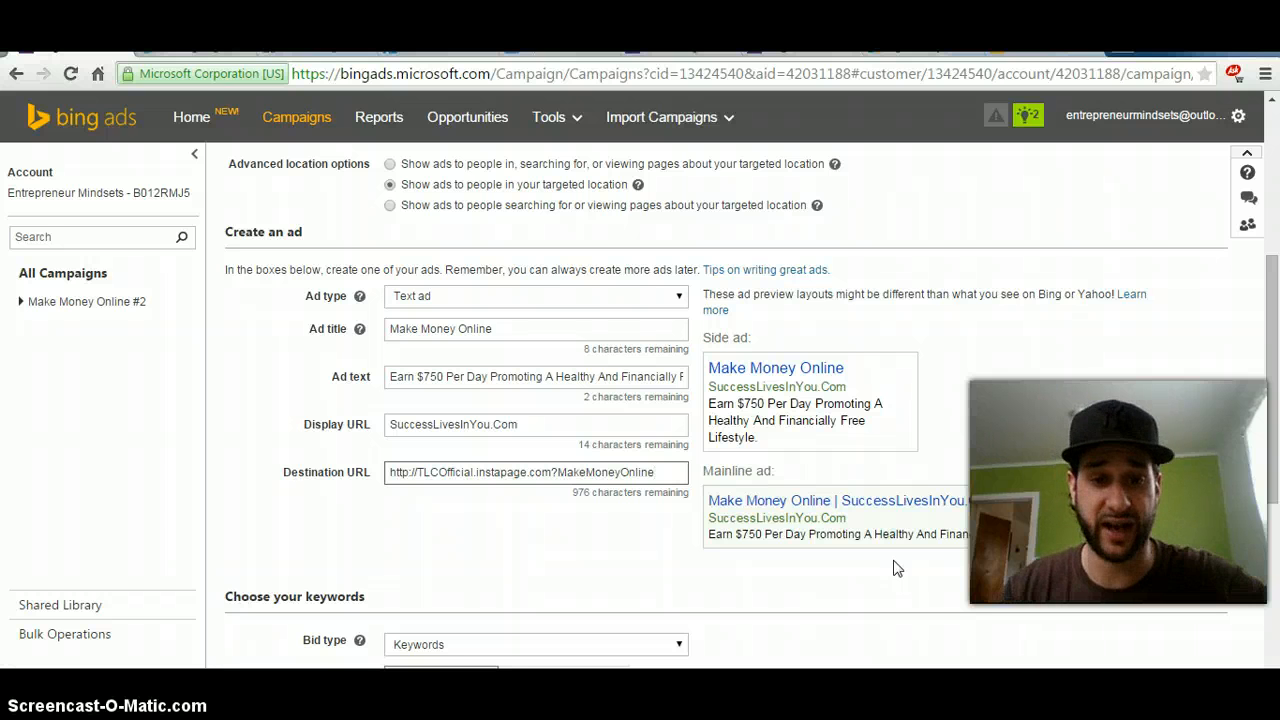
pyautogui.click(590, 556)
# Step: Switch to the makemoneyonline4-15 file in Notepad, copy its selected keyword list and return to the campaign's keyword section
pyautogui.scroll(-2, 590, 556)
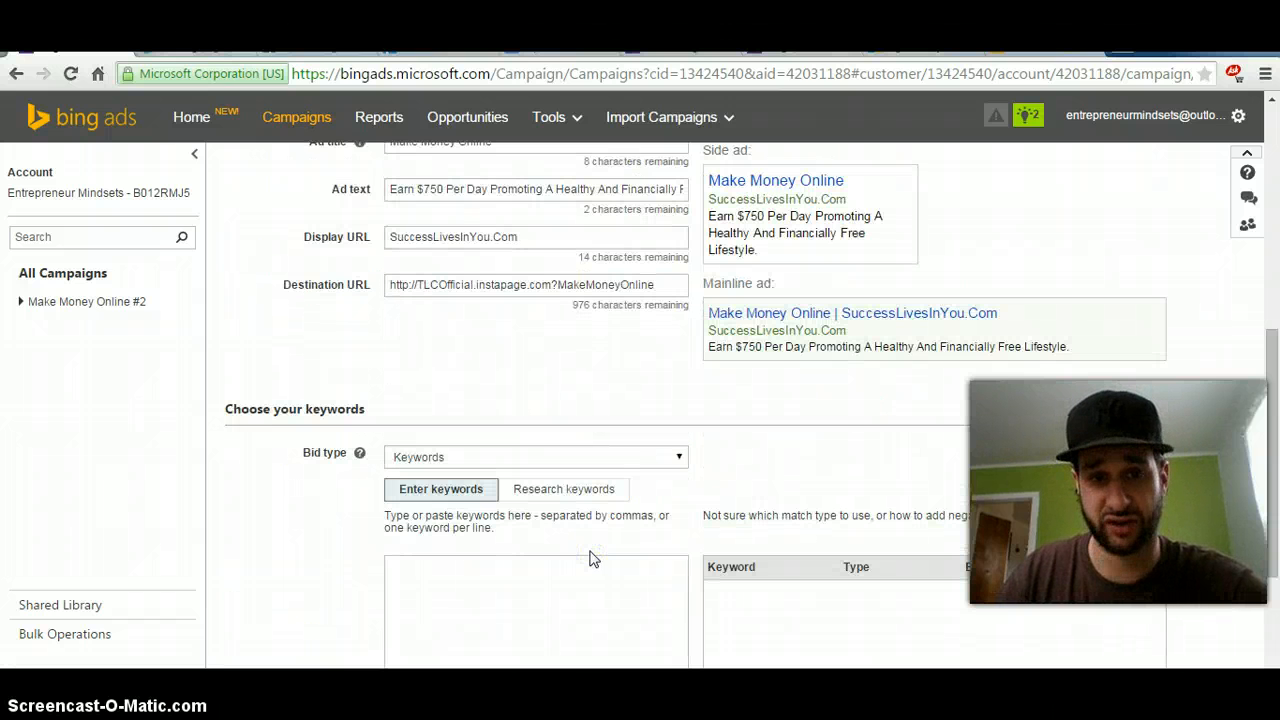
pyautogui.scroll(-1, 591, 555)
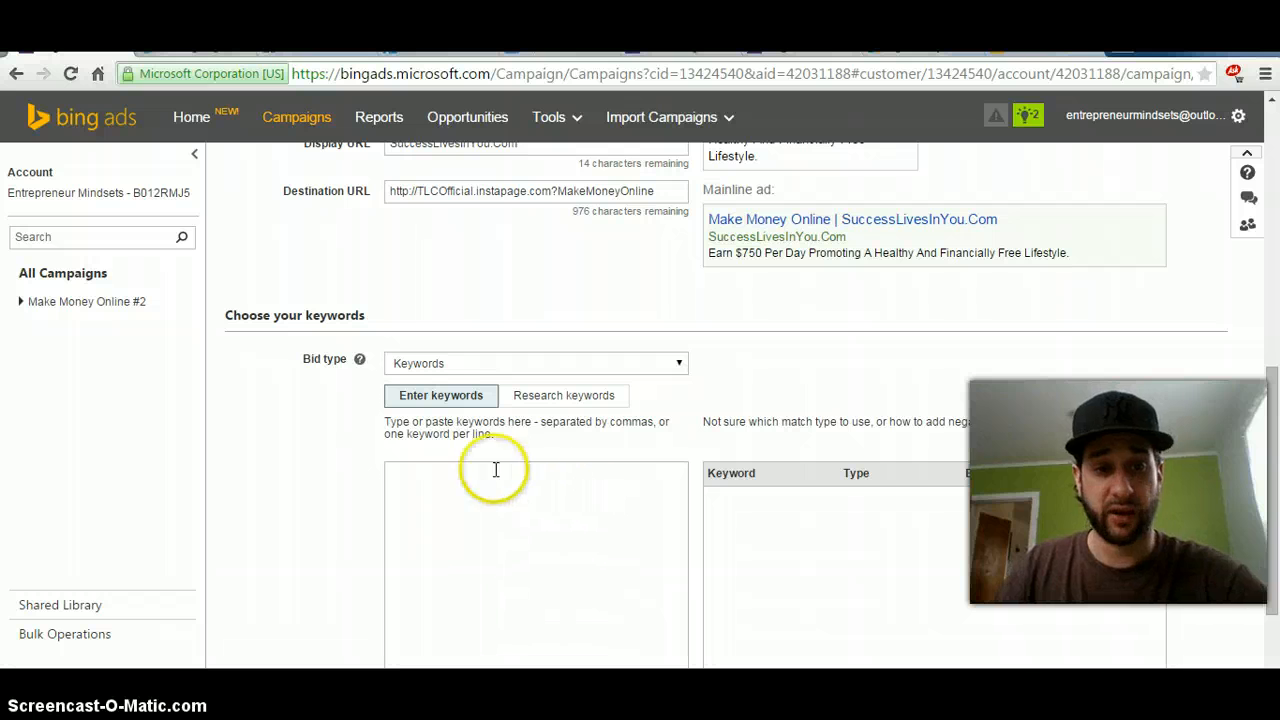
pyautogui.scroll(-1, 523, 563)
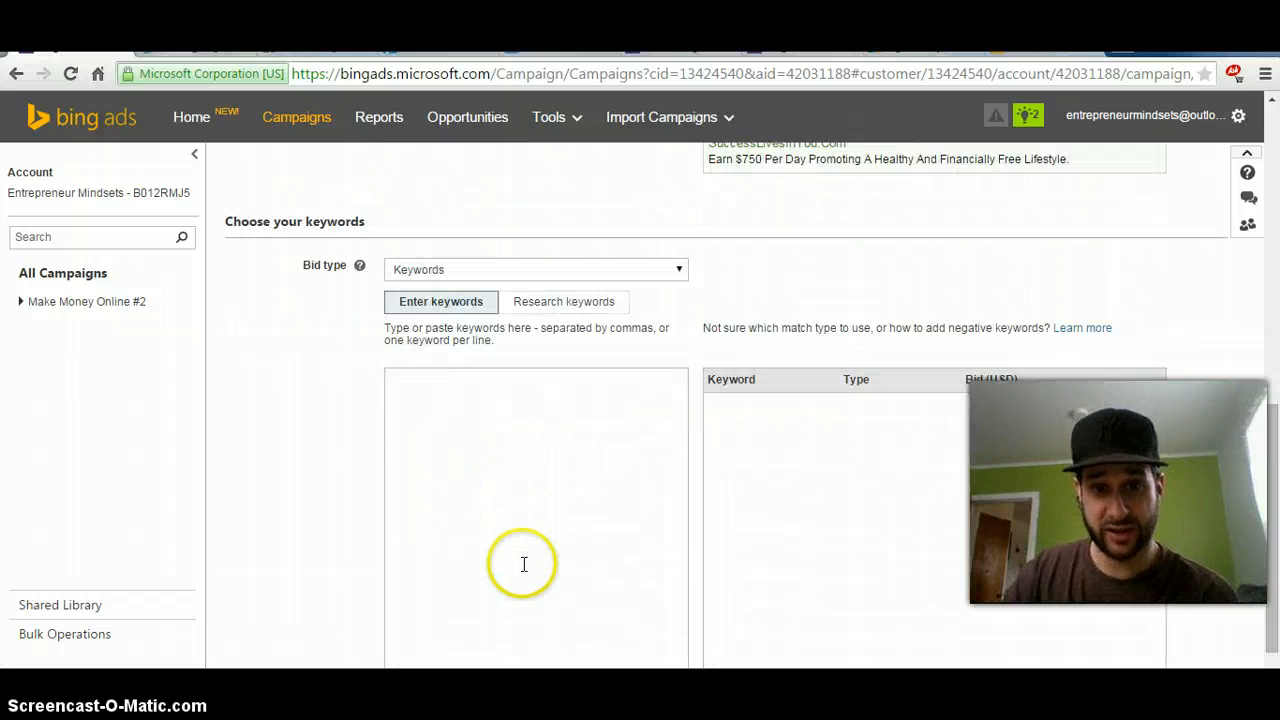
pyautogui.hotkey('alt', 'Tab')
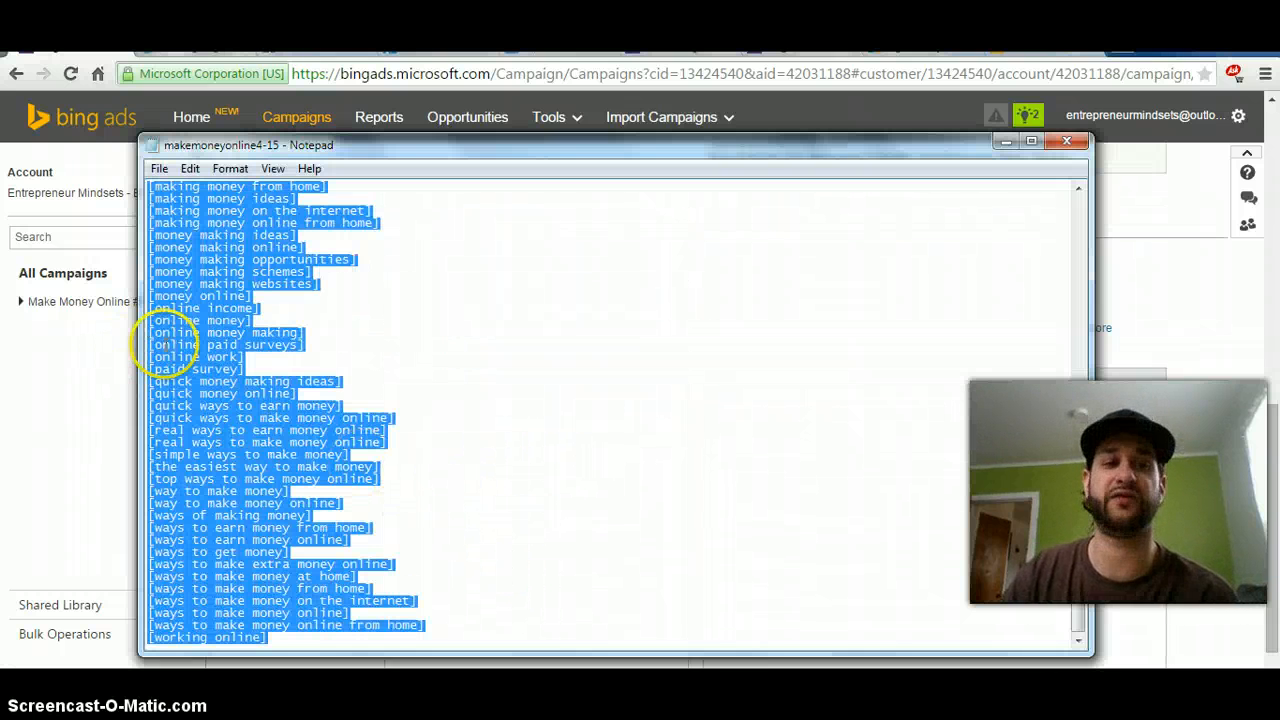
pyautogui.rightClick(228, 357)
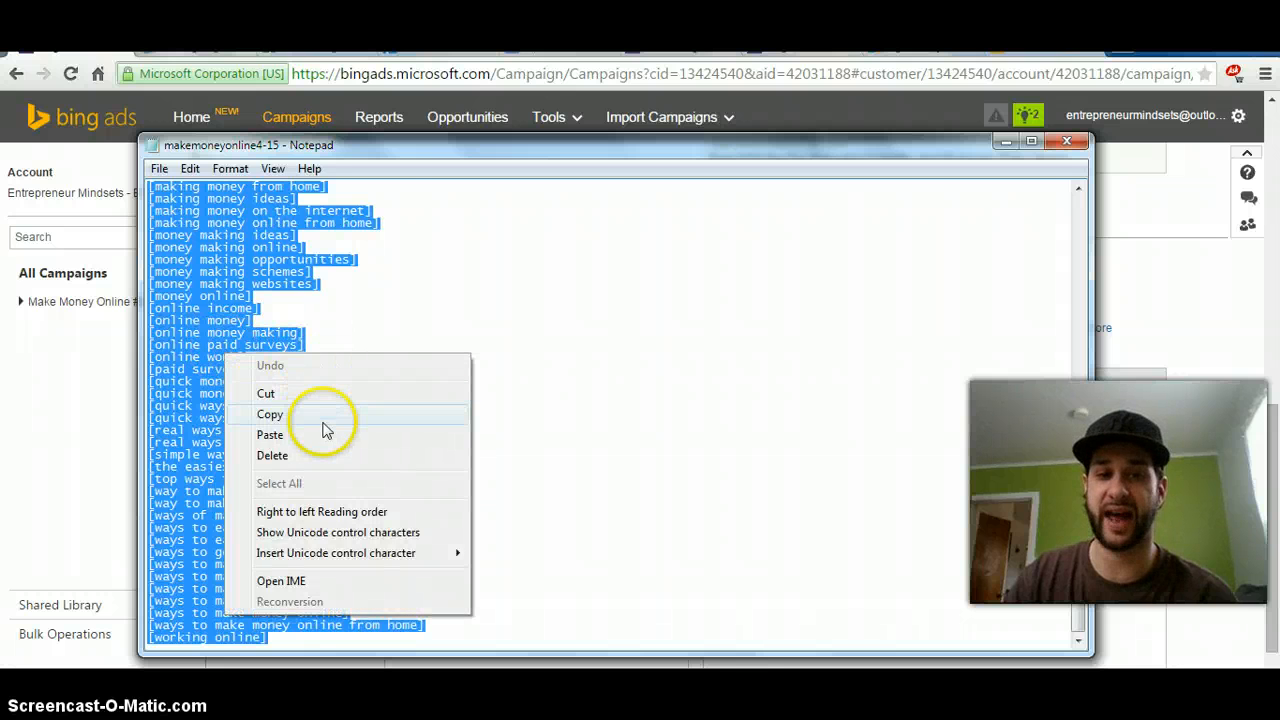
pyautogui.click(322, 418)
pyautogui.click(1248, 452)
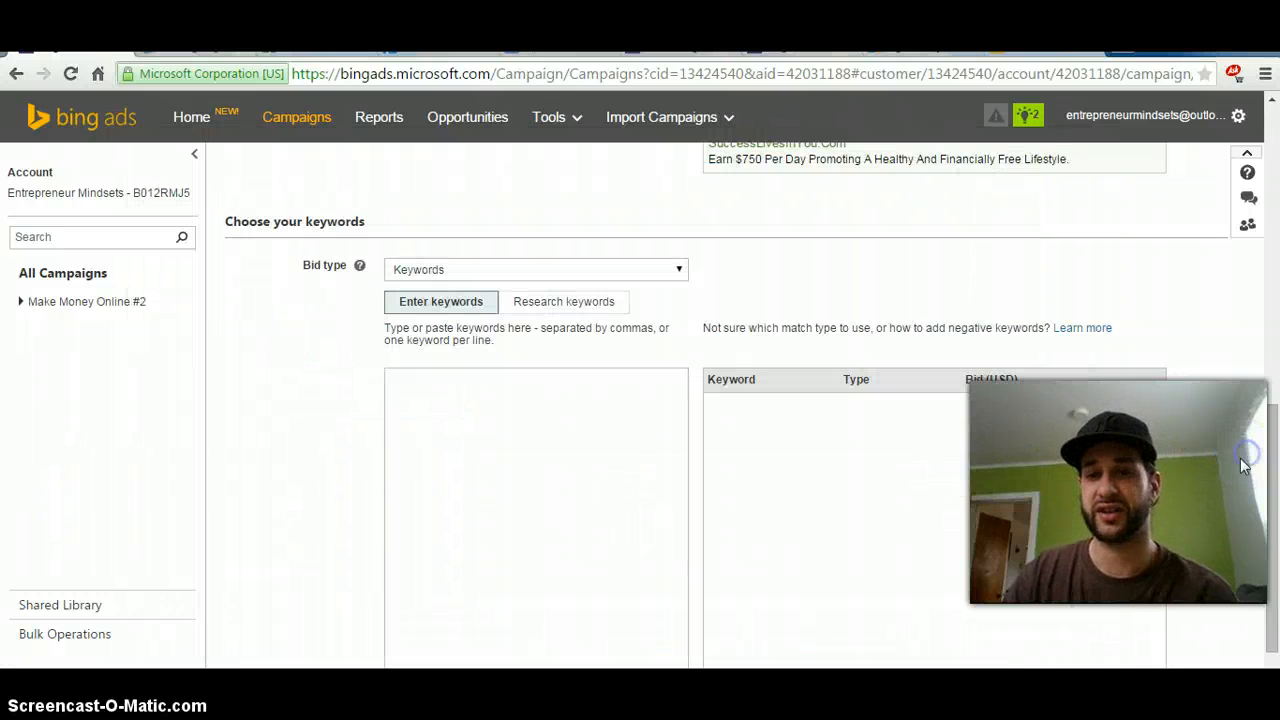
# Step: Paste the copied bracketed keywords into the keyword entry box and add them to the campaign's keyword table
pyautogui.rightClick(394, 417)
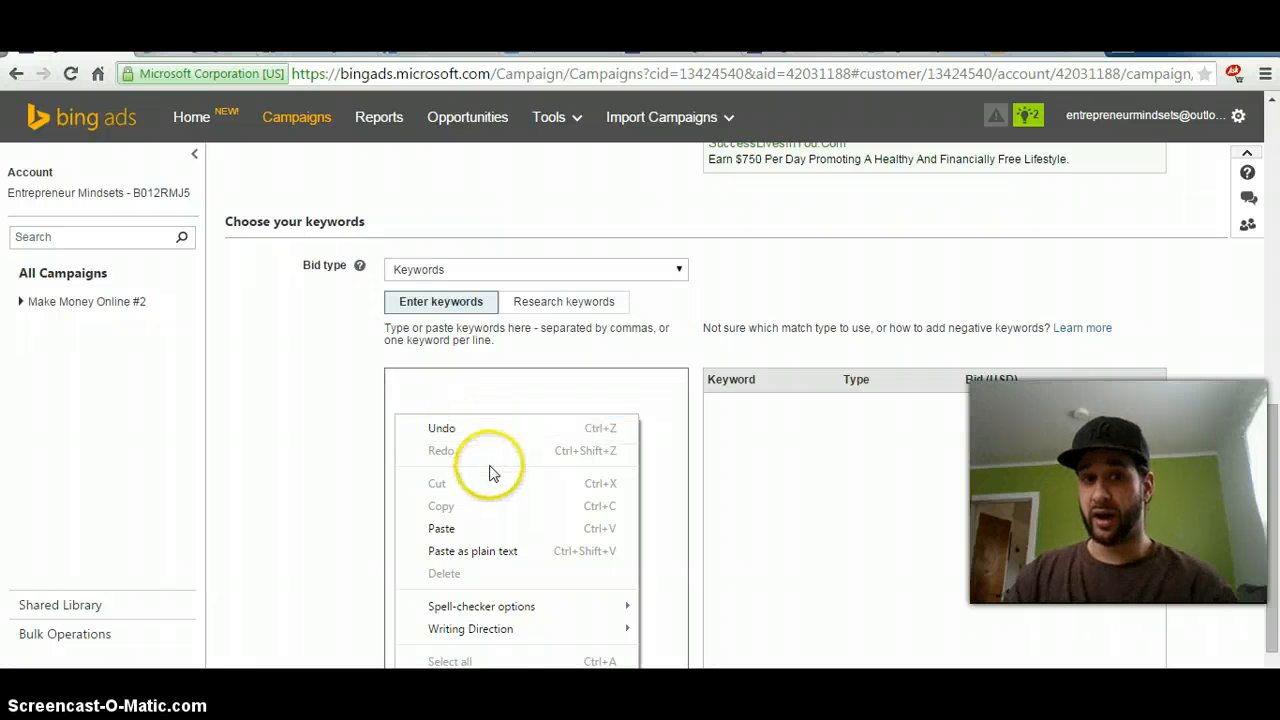
pyautogui.click(520, 536)
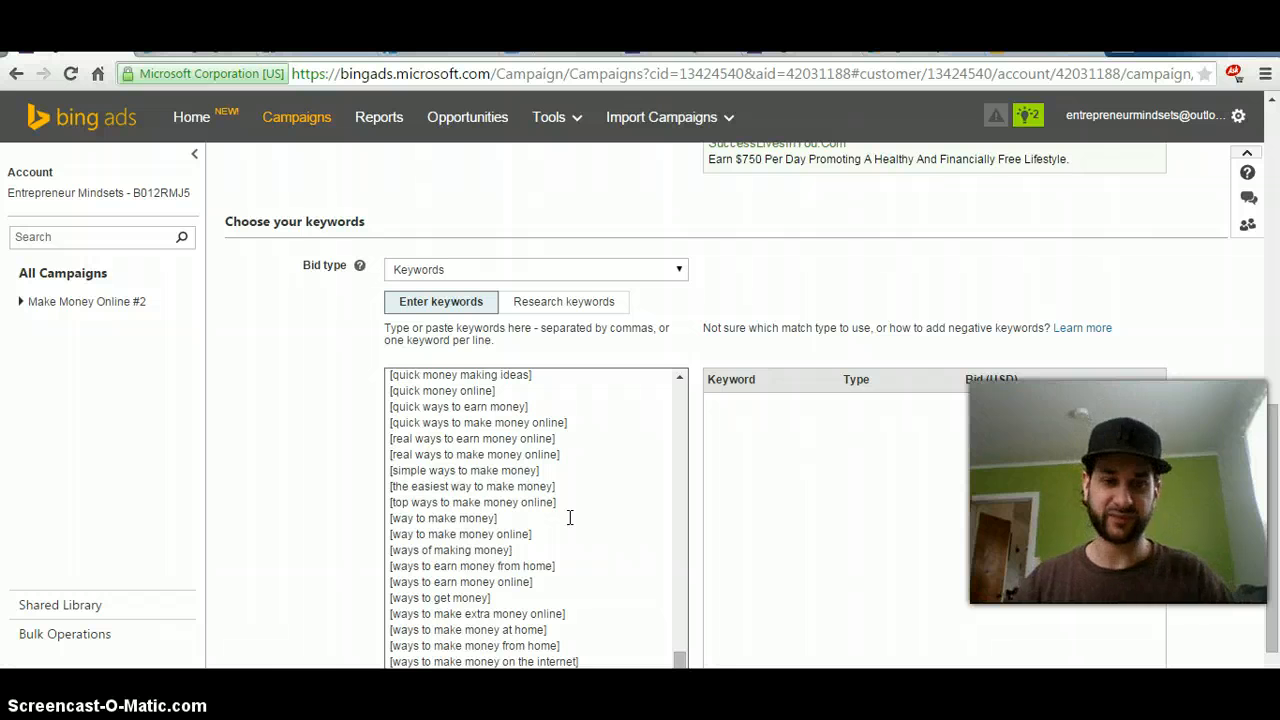
pyautogui.scroll(-1, 570, 518)
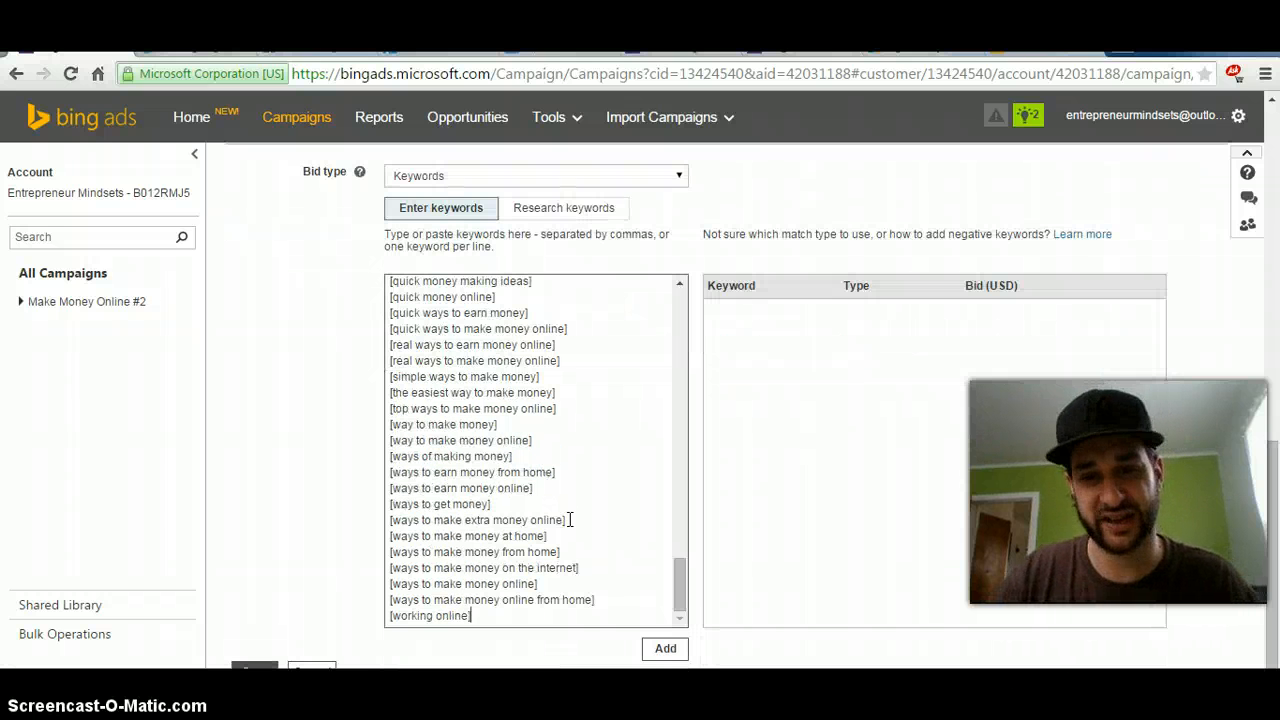
pyautogui.click(678, 652)
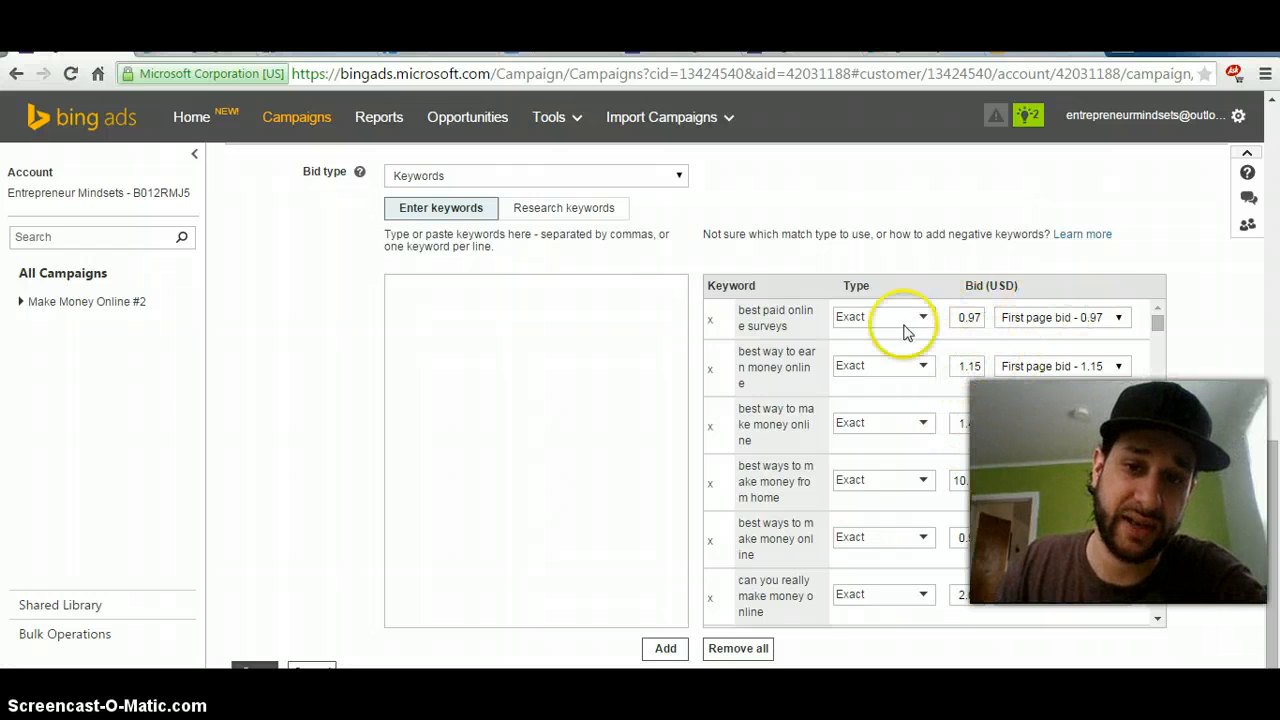
# Step: Set the exact-match bid of the keyword "best paid online surveys" to 0.98 USD and add Broad as another match type
pyautogui.click(971, 317)
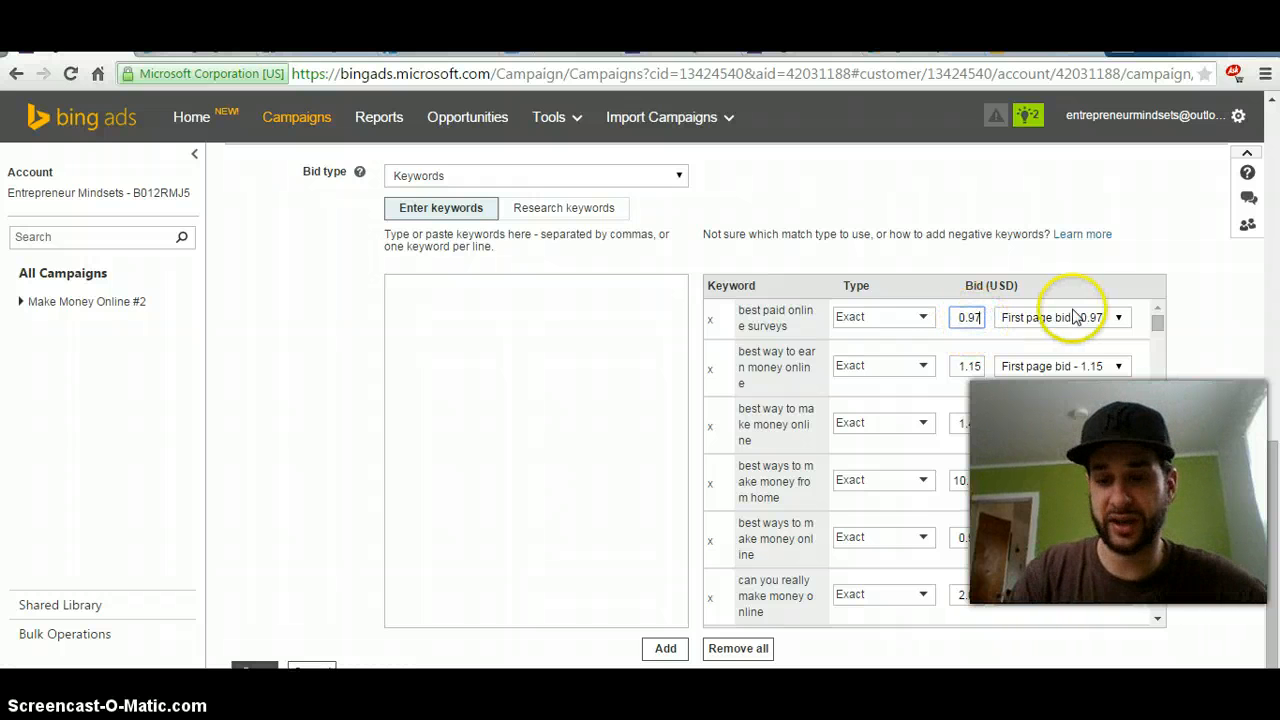
pyautogui.press('BackSpace')
pyautogui.write('8')
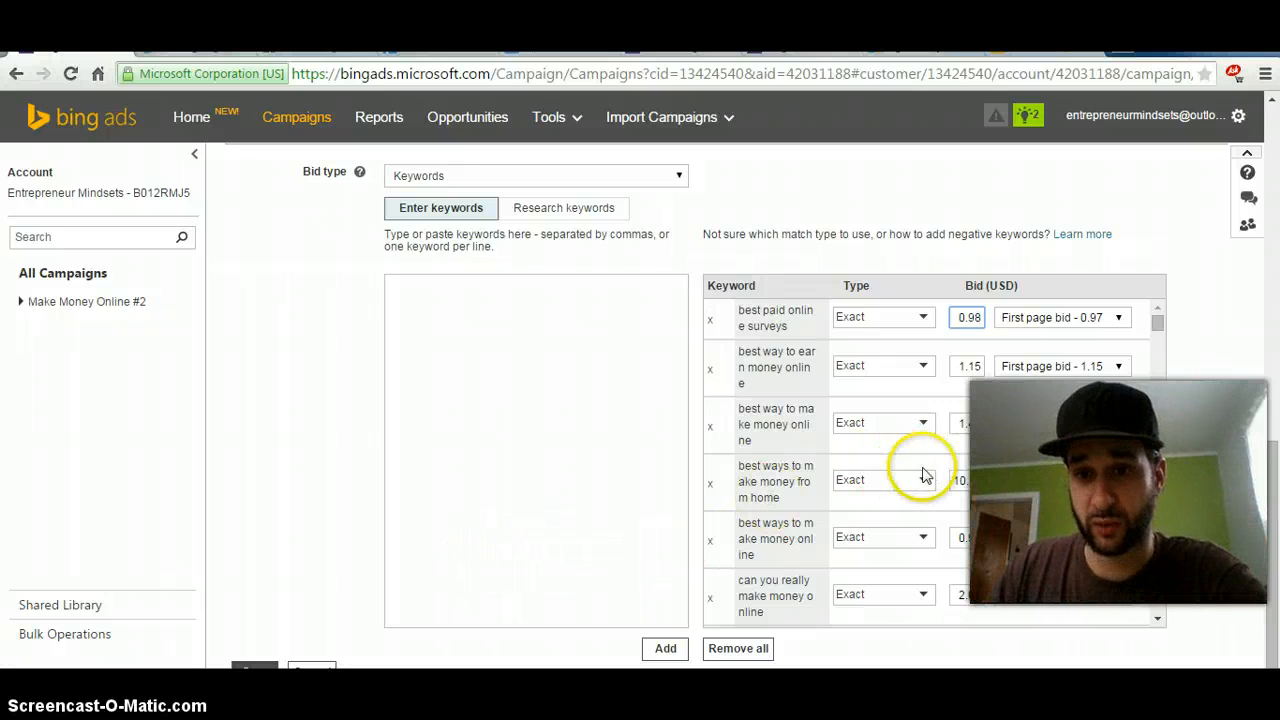
pyautogui.click(926, 317)
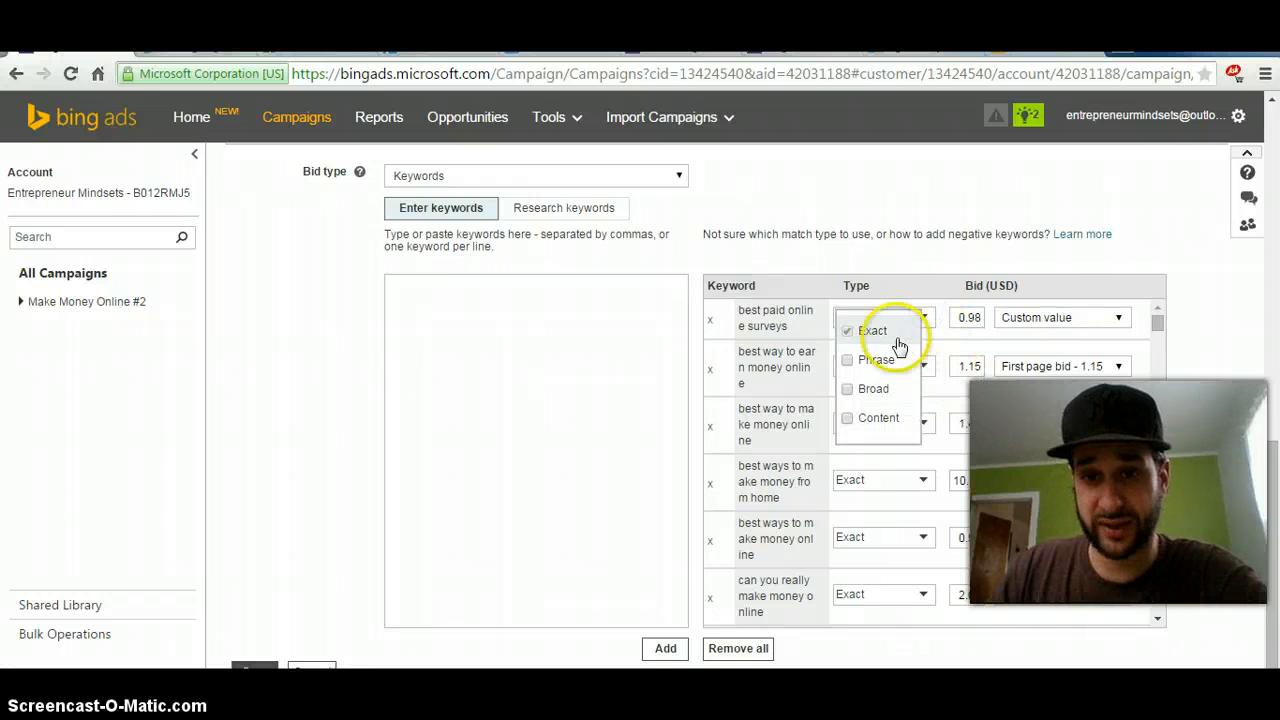
pyautogui.click(848, 389)
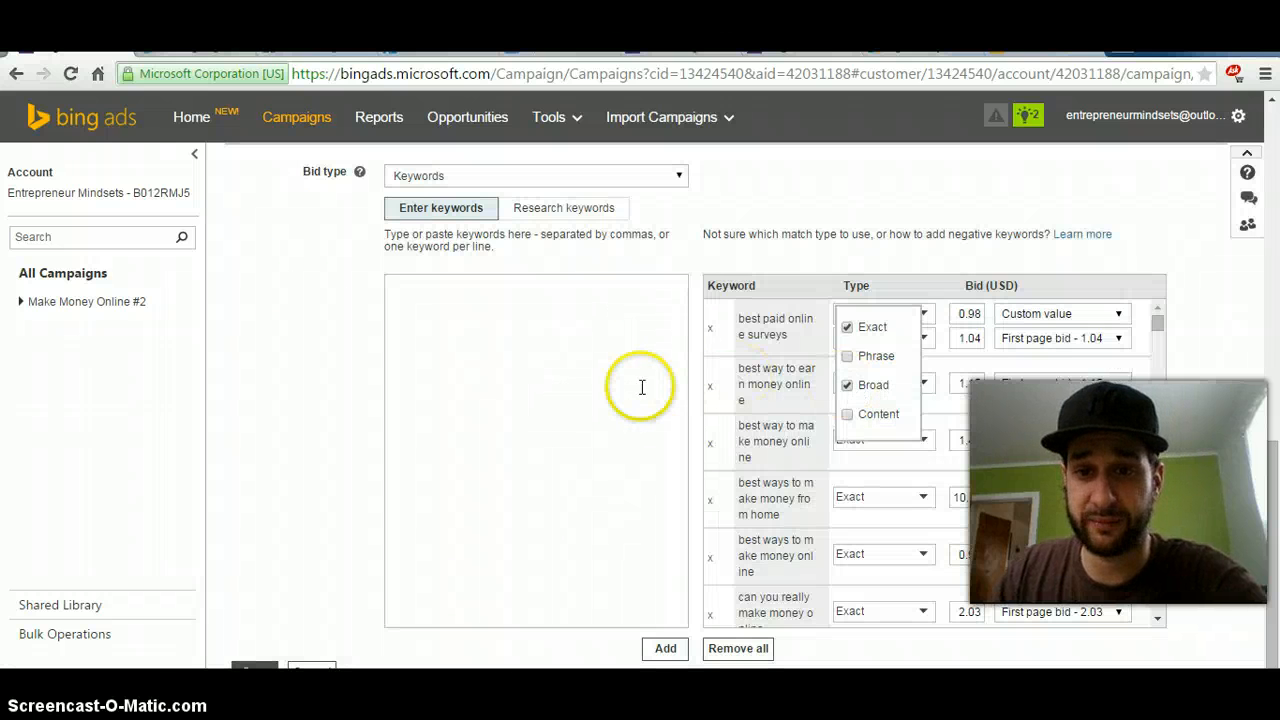
pyautogui.click(637, 386)
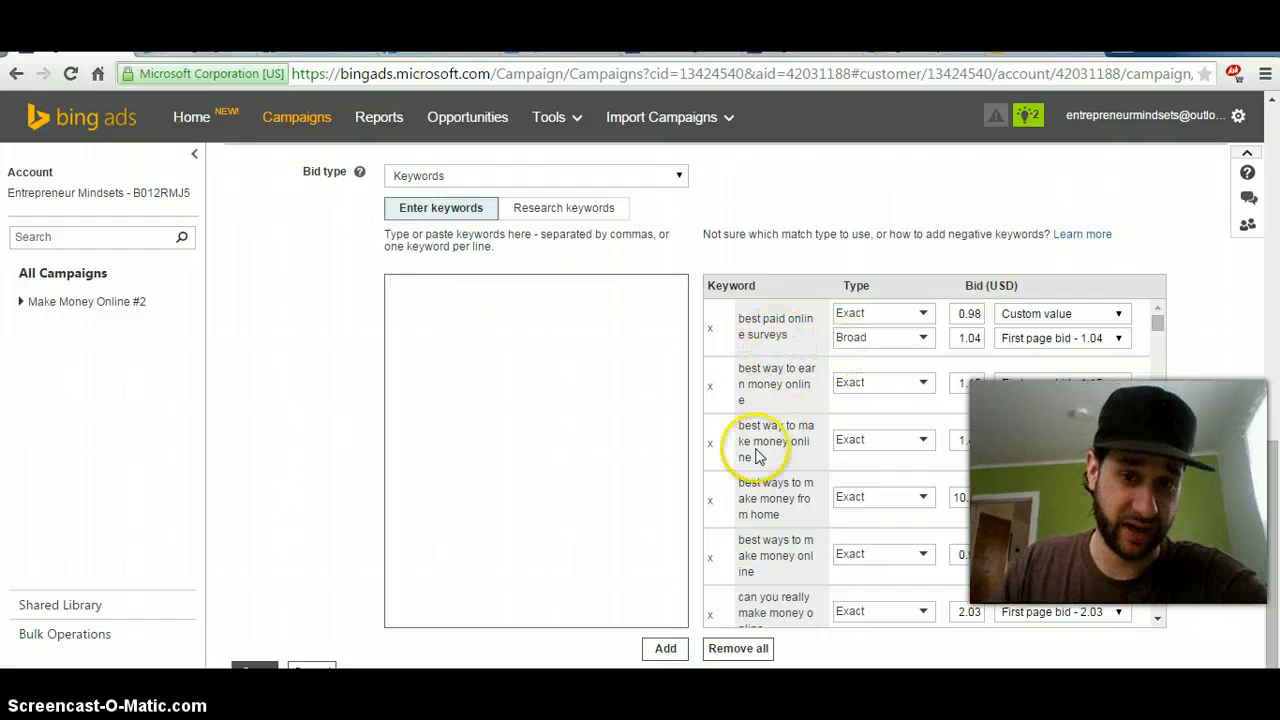
# Step: In the advanced settings, exclude the content network from ad distribution and set the search network bid to 0.10 USD
pyautogui.scroll(-2, 1022, 497)
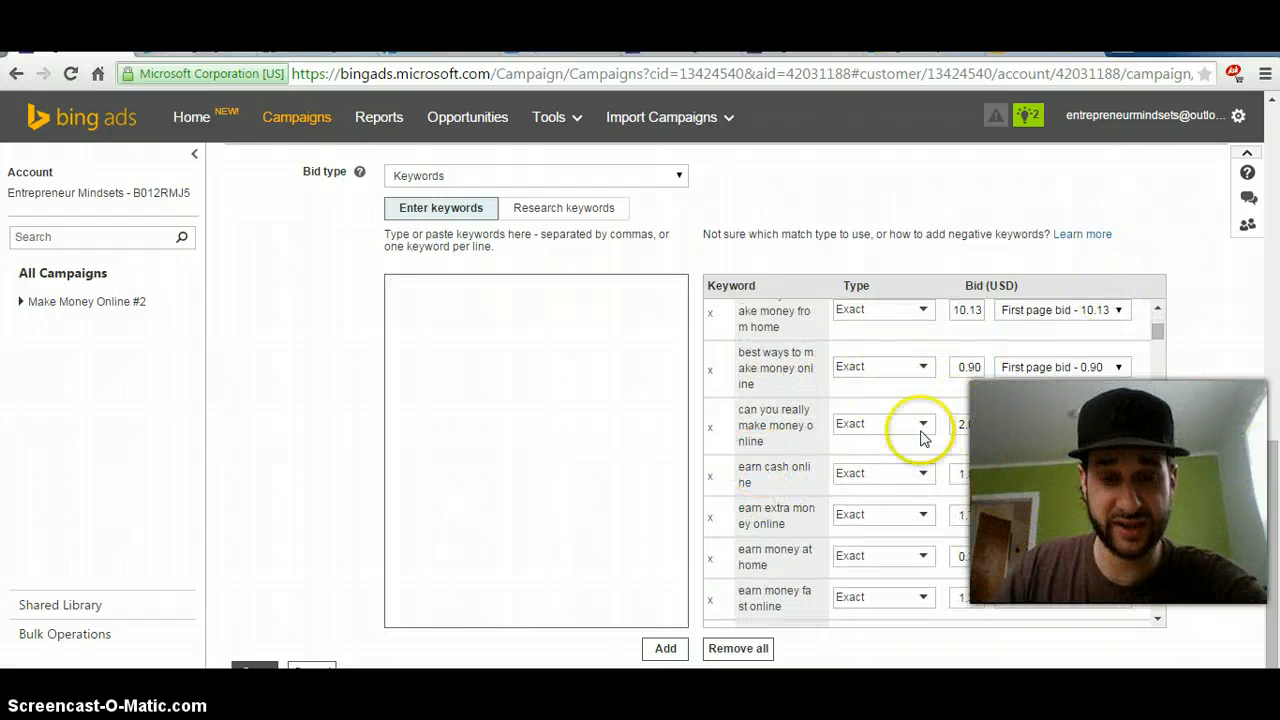
pyautogui.scroll(-1, 430, 615)
pyautogui.click(256, 645)
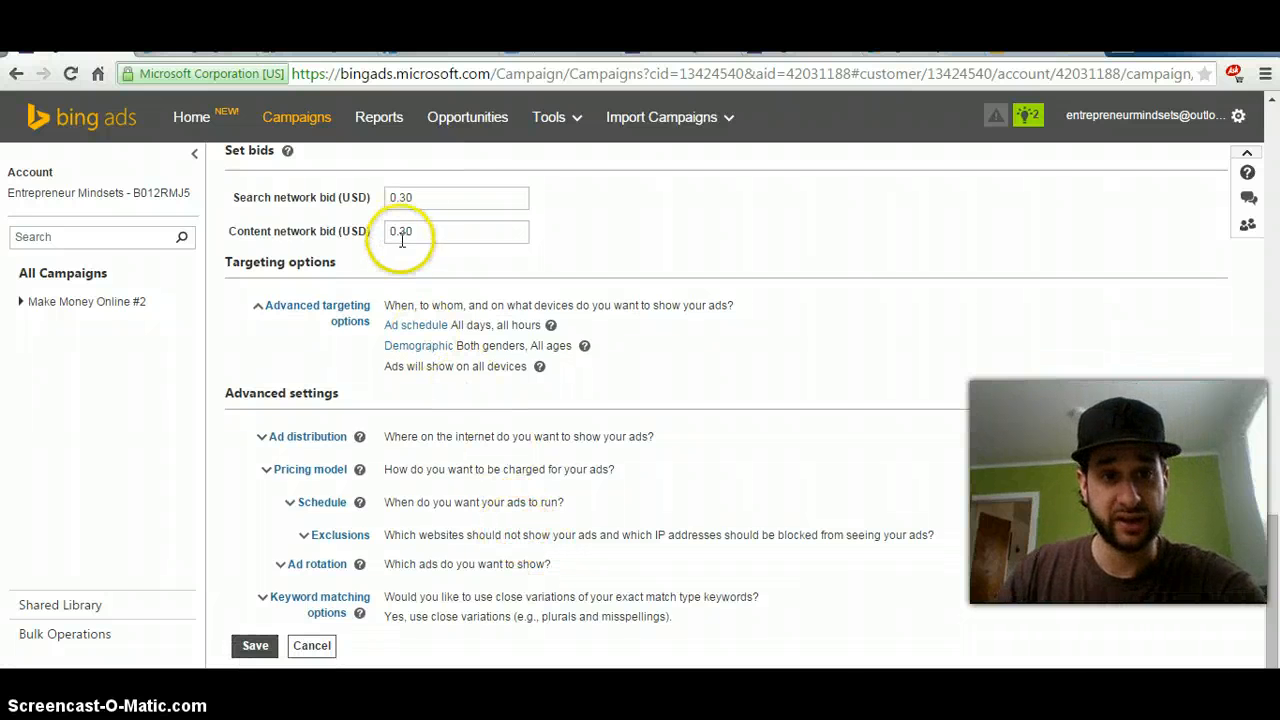
pyautogui.click(322, 436)
pyautogui.scroll(-1, 446, 553)
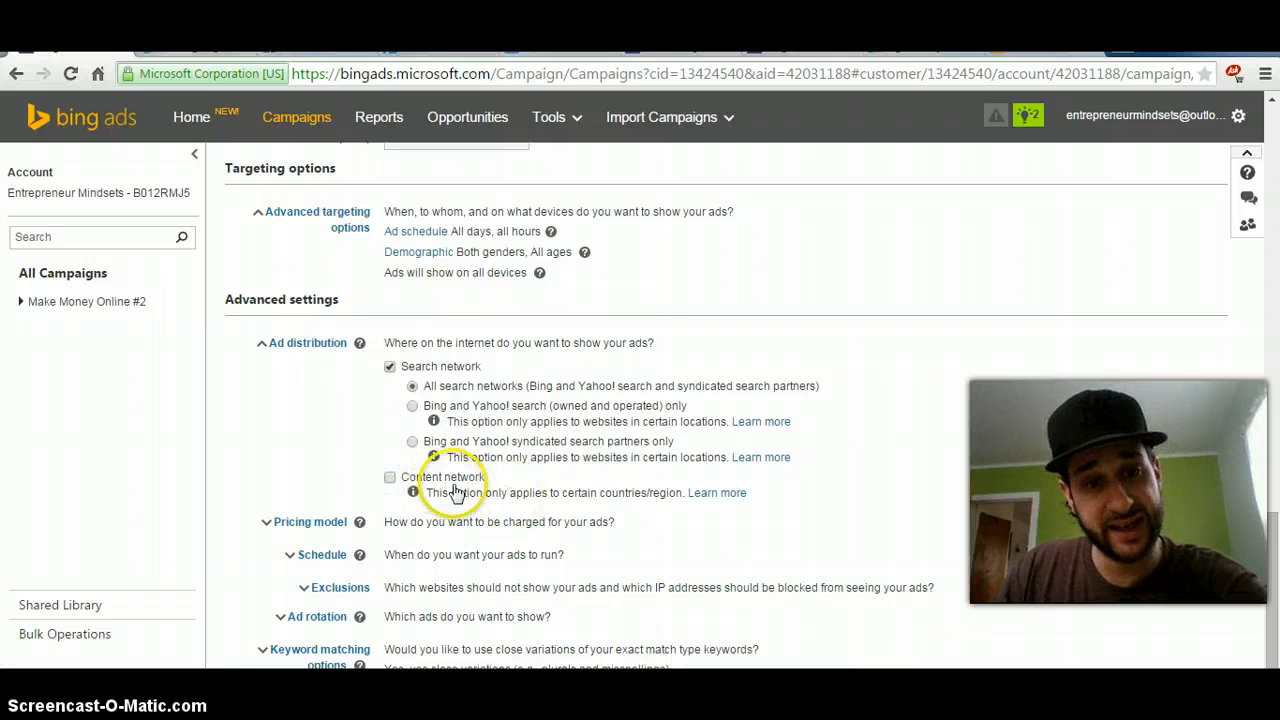
pyautogui.scroll(1, 455, 491)
pyautogui.click(448, 197)
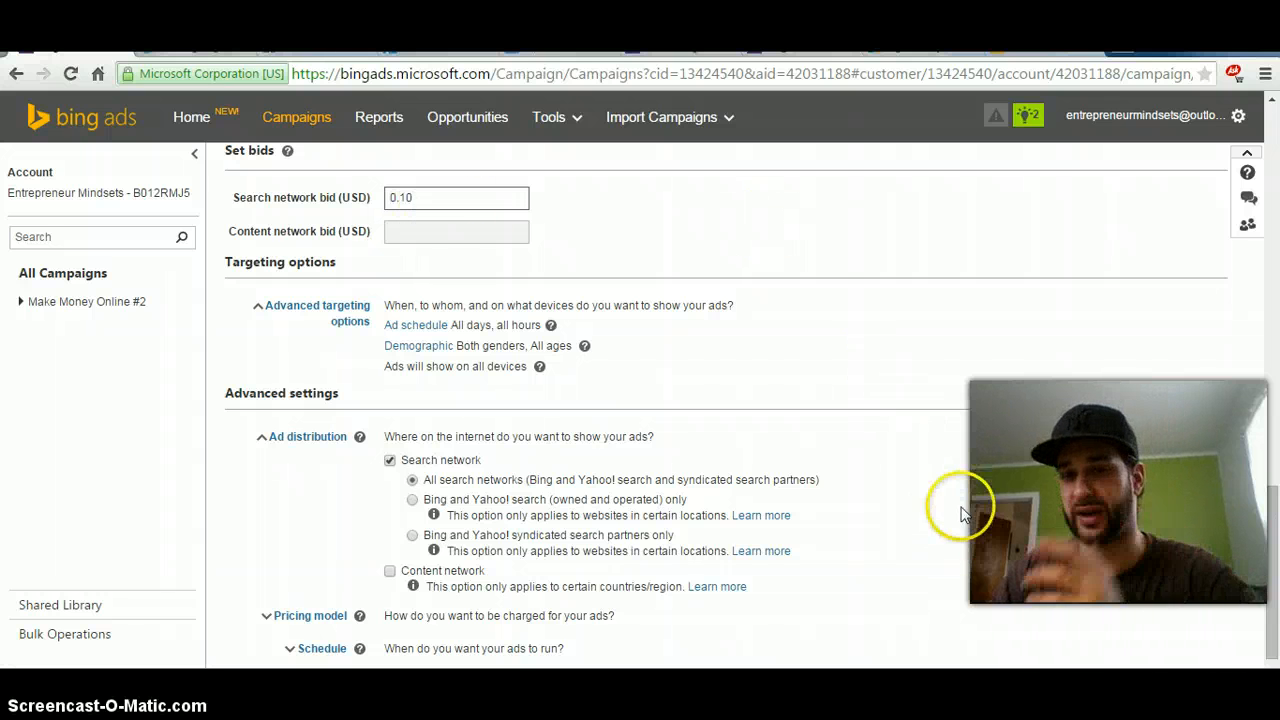
# Step: Expand the campaign's keyword matching options and save the new campaign
pyautogui.scroll(-2, 962, 505)
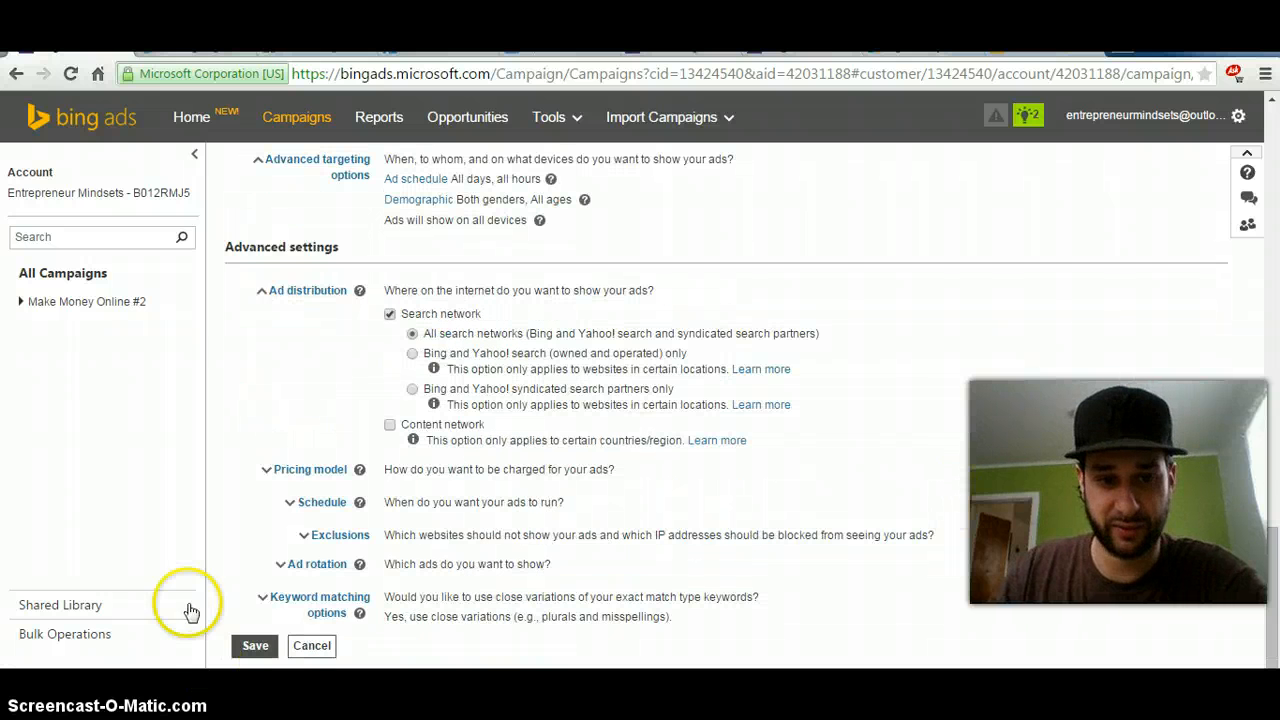
pyautogui.click(318, 603)
pyautogui.scroll(-1, 634, 400)
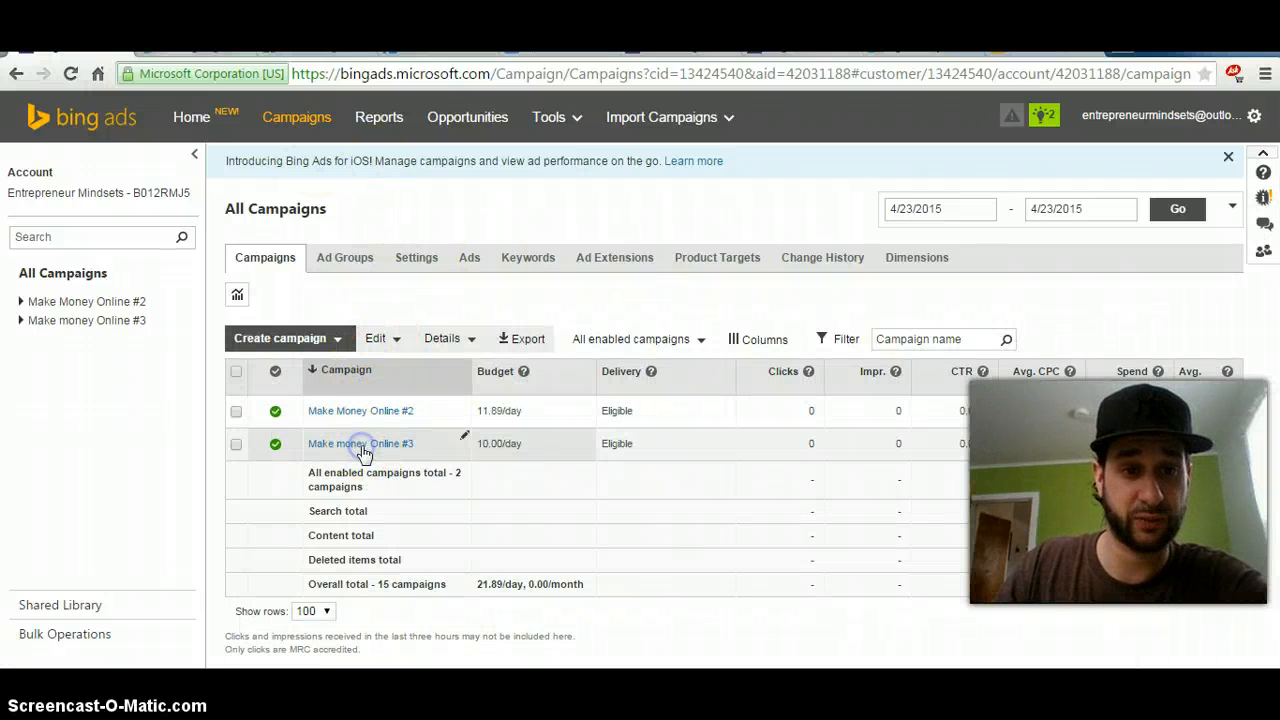
# Step: Open the text ad in campaign "Make money Online #3" for editing, then save it and start another ad from it
pyautogui.click(362, 445)
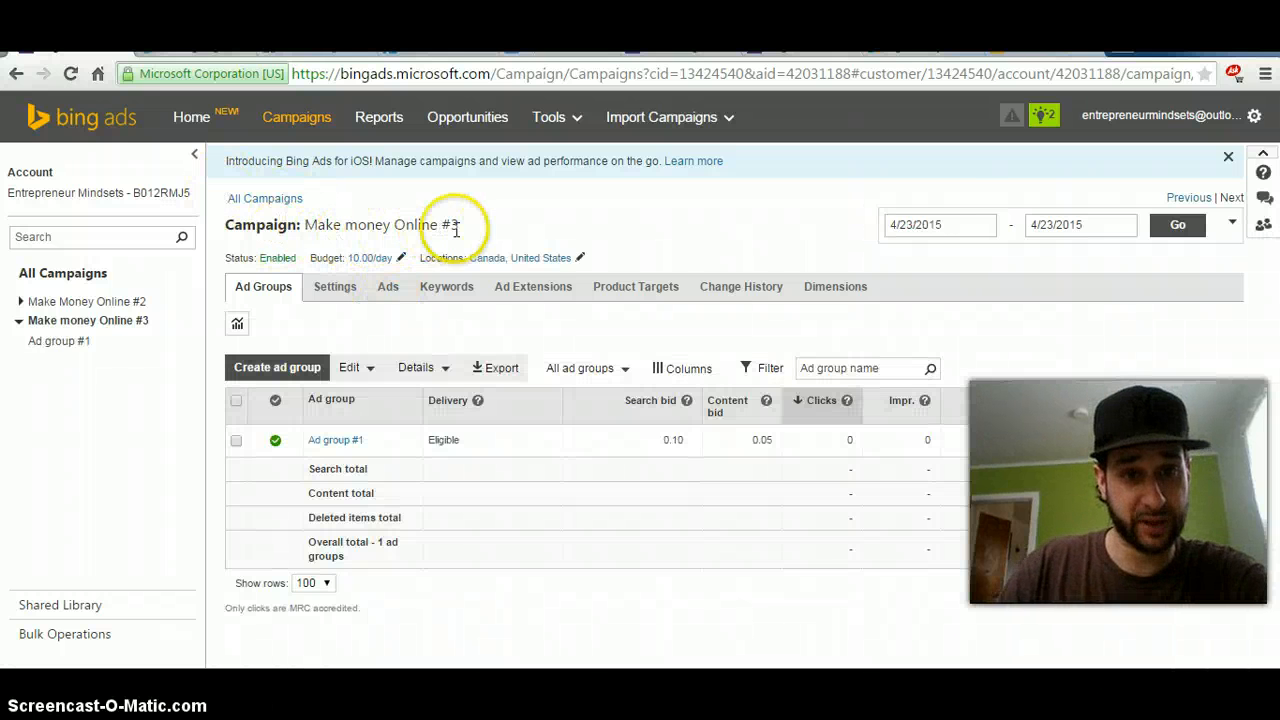
pyautogui.click(388, 287)
pyautogui.click(390, 295)
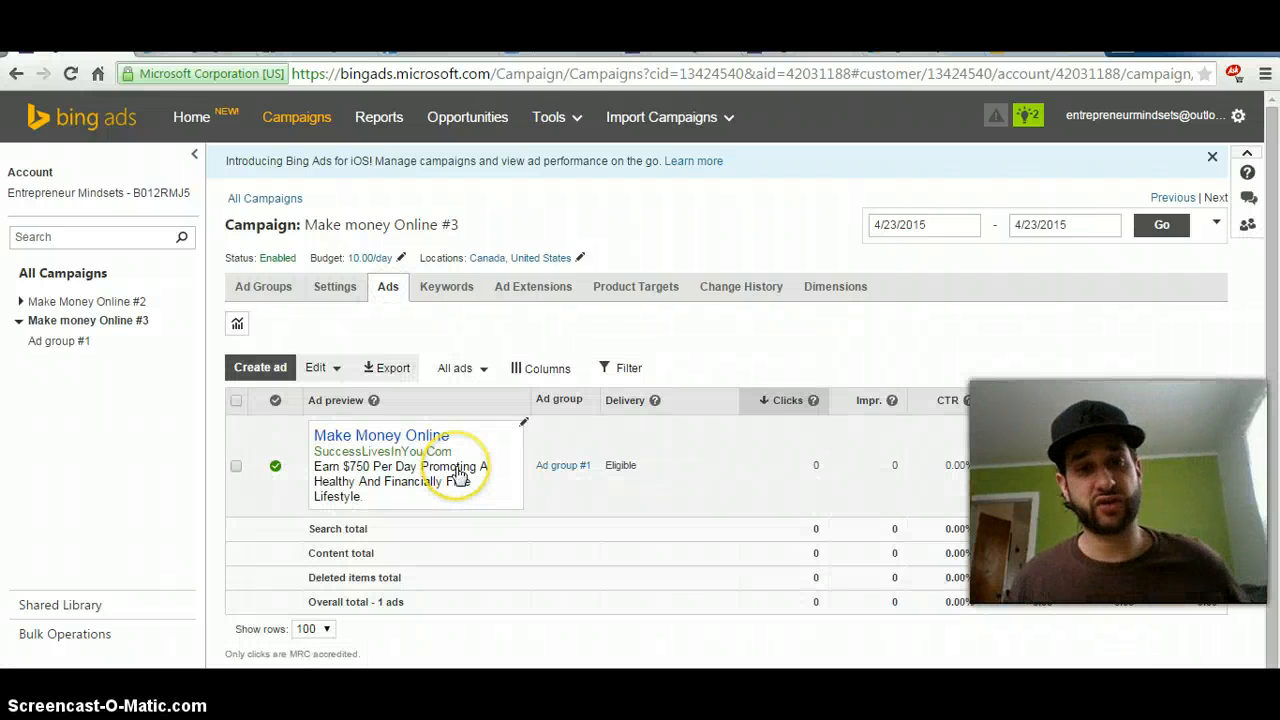
pyautogui.click(526, 424)
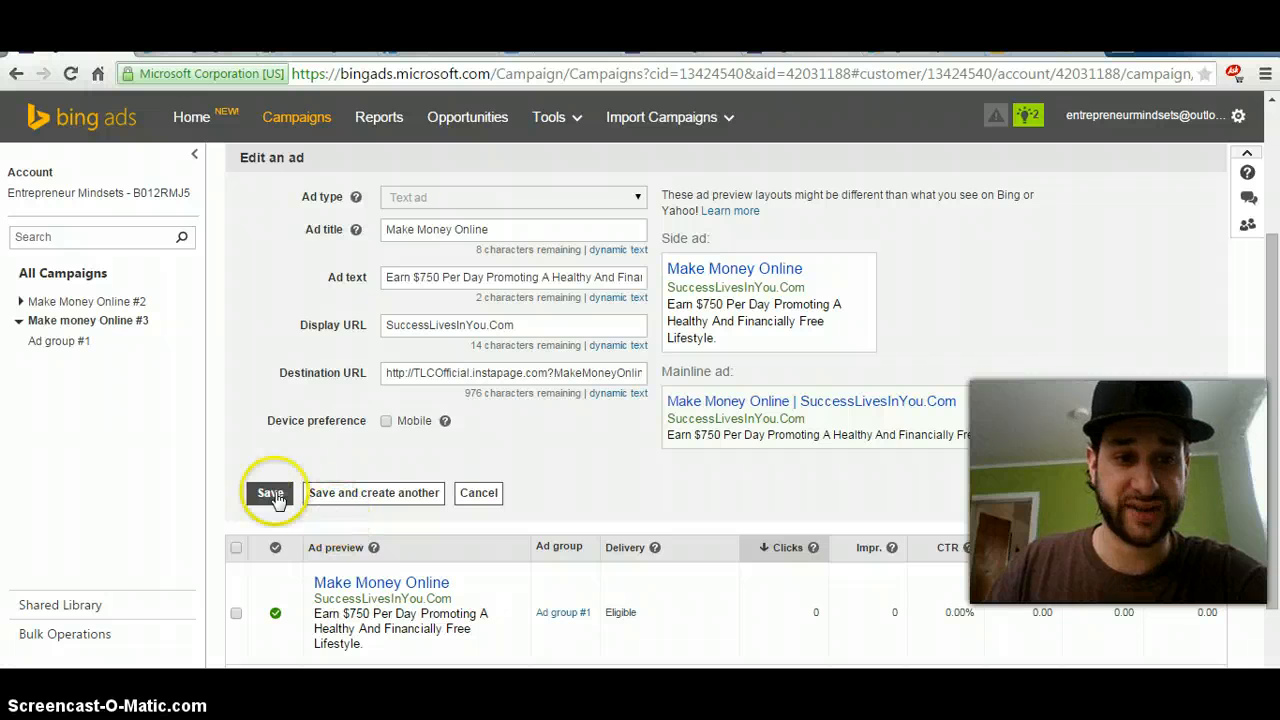
pyautogui.click(352, 492)
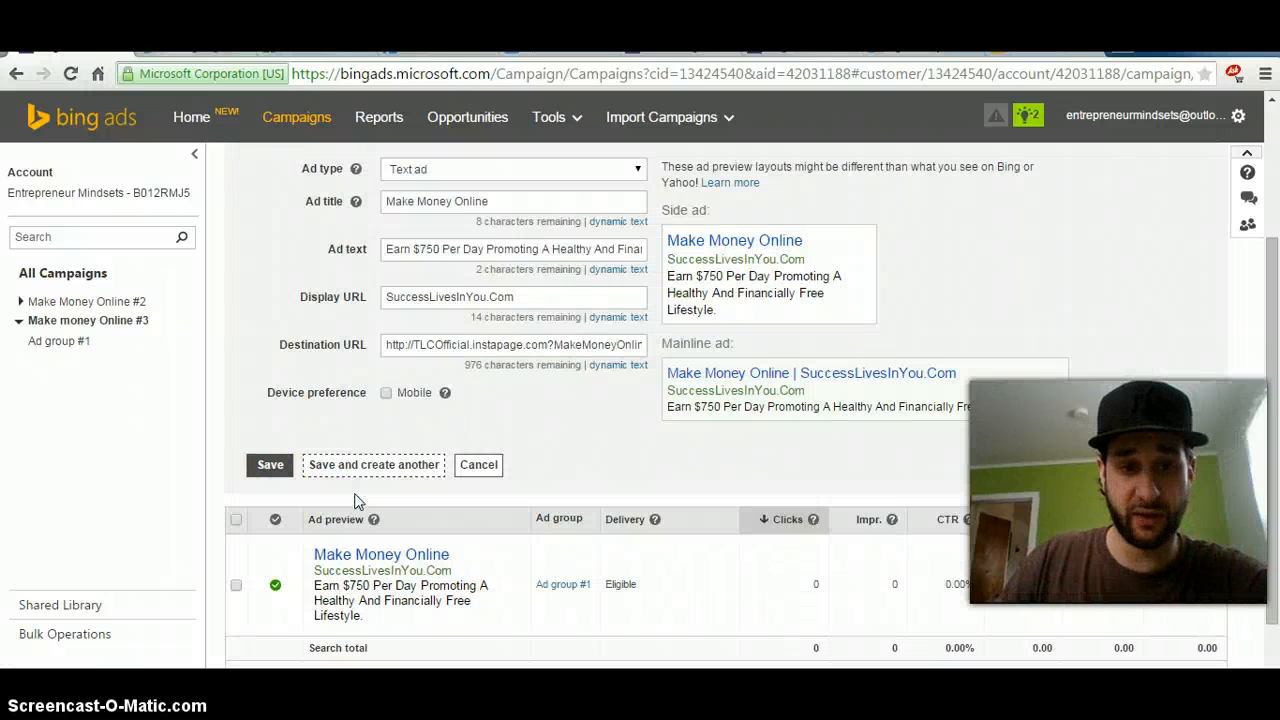
# Step: Replace the new ad's title with the dynamic text placeholder {KeyWord}
pyautogui.scroll(1, 477, 386)
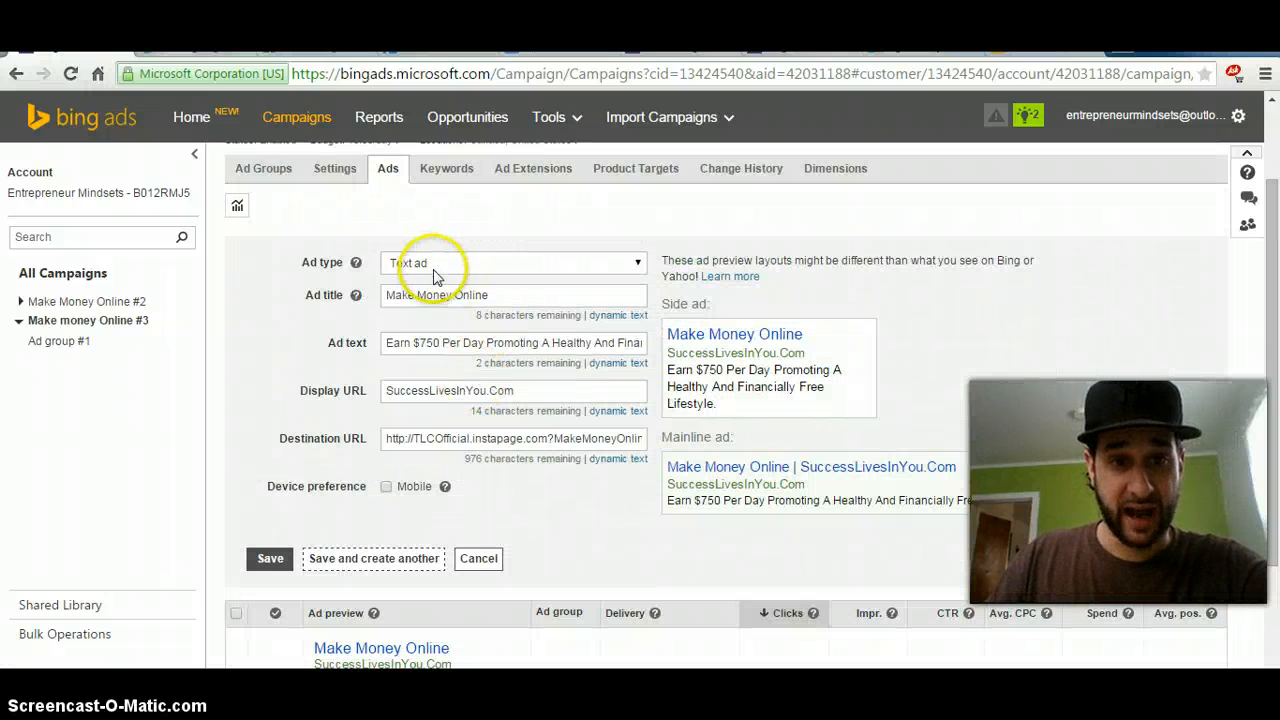
pyautogui.moveTo(490, 295); pyautogui.dragTo(417, 296)
pyautogui.press('BackSpace')
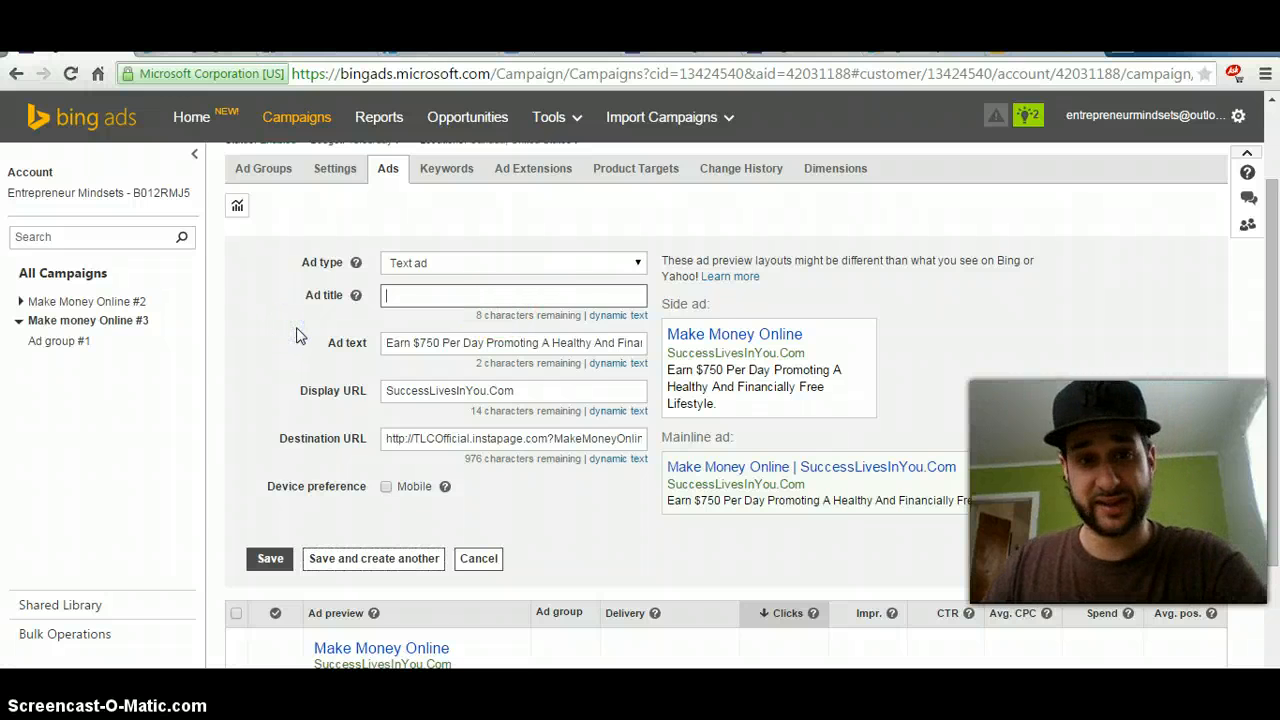
pyautogui.click(607, 318)
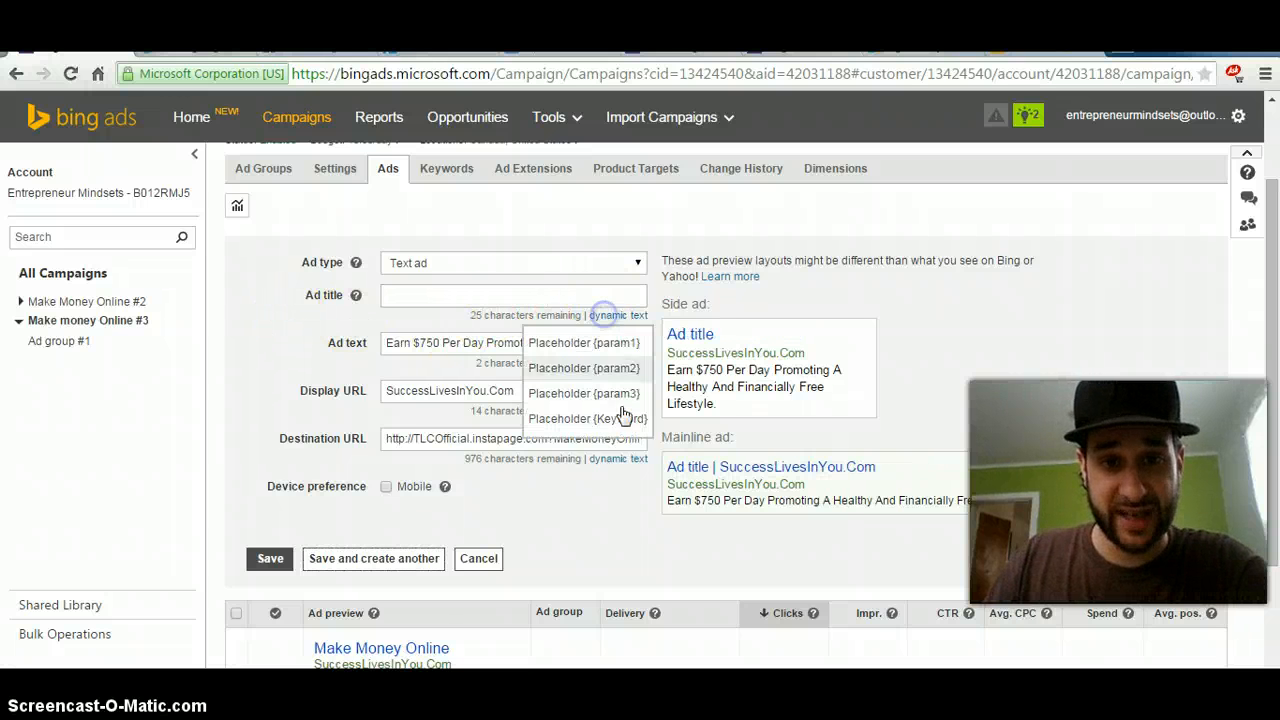
pyautogui.click(600, 418)
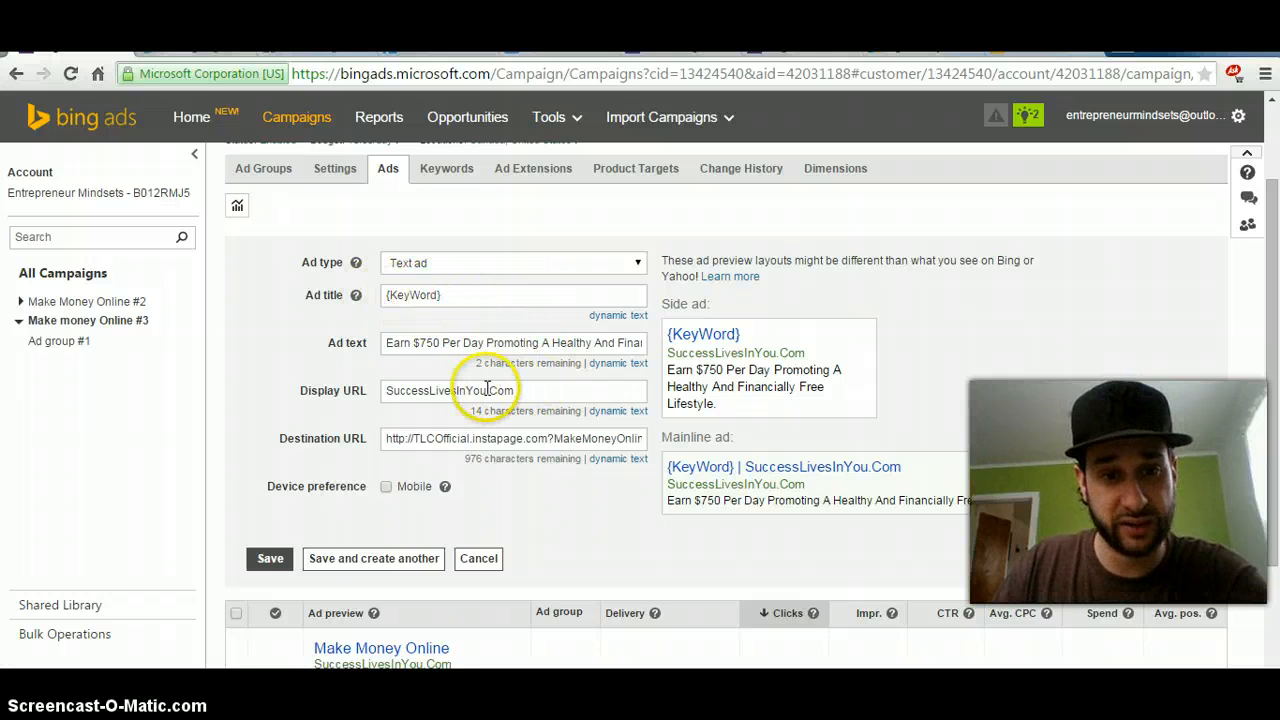
# Step: Replace the new ad's display URL with the dynamic placeholder {KeyWord} followed by ".com"
pyautogui.moveTo(487, 390); pyautogui.dragTo(437, 391)
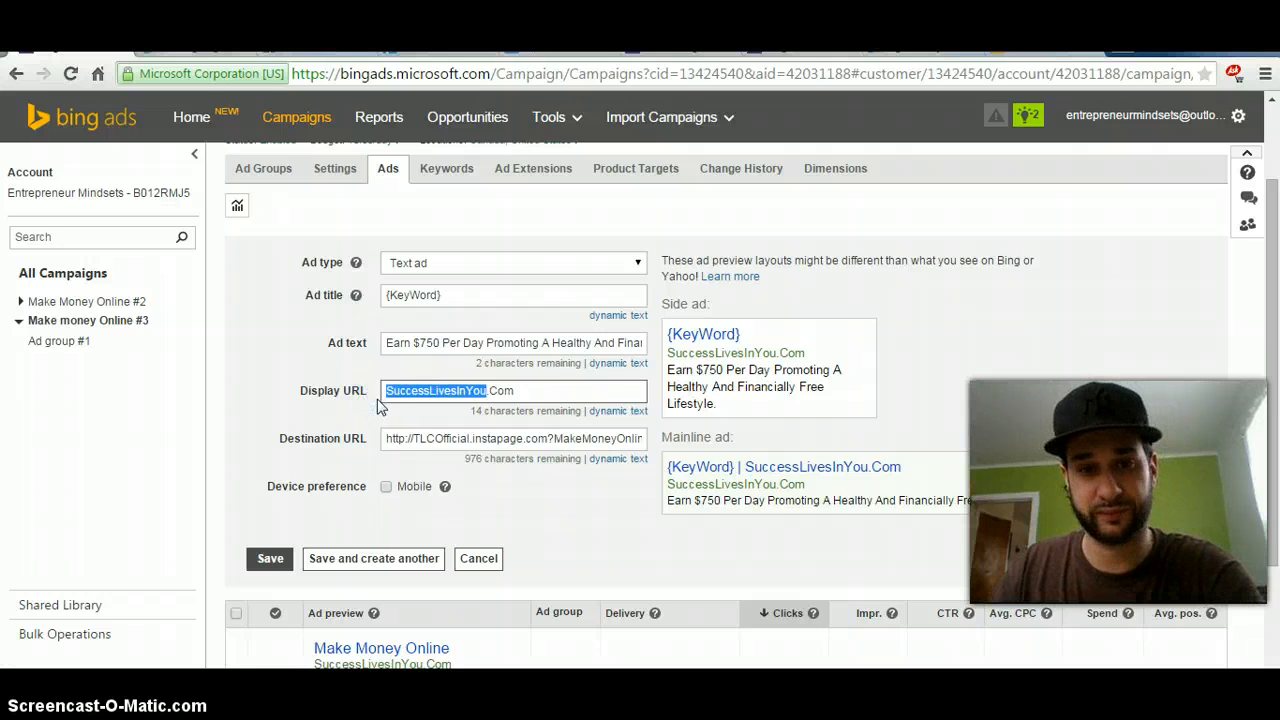
pyautogui.press('BackSpace')
pyautogui.press('Delete')
pyautogui.press('Delete')
pyautogui.press('Delete')
pyautogui.press('Delete')
pyautogui.click(610, 410)
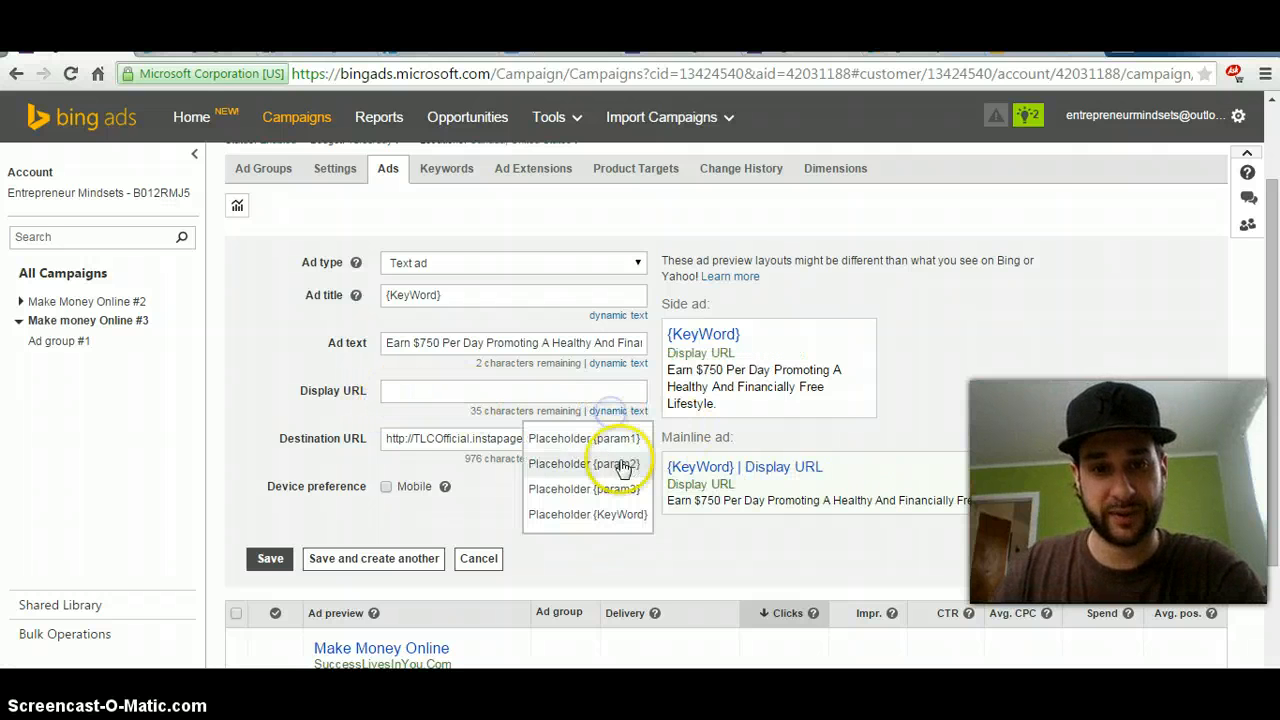
pyautogui.click(614, 516)
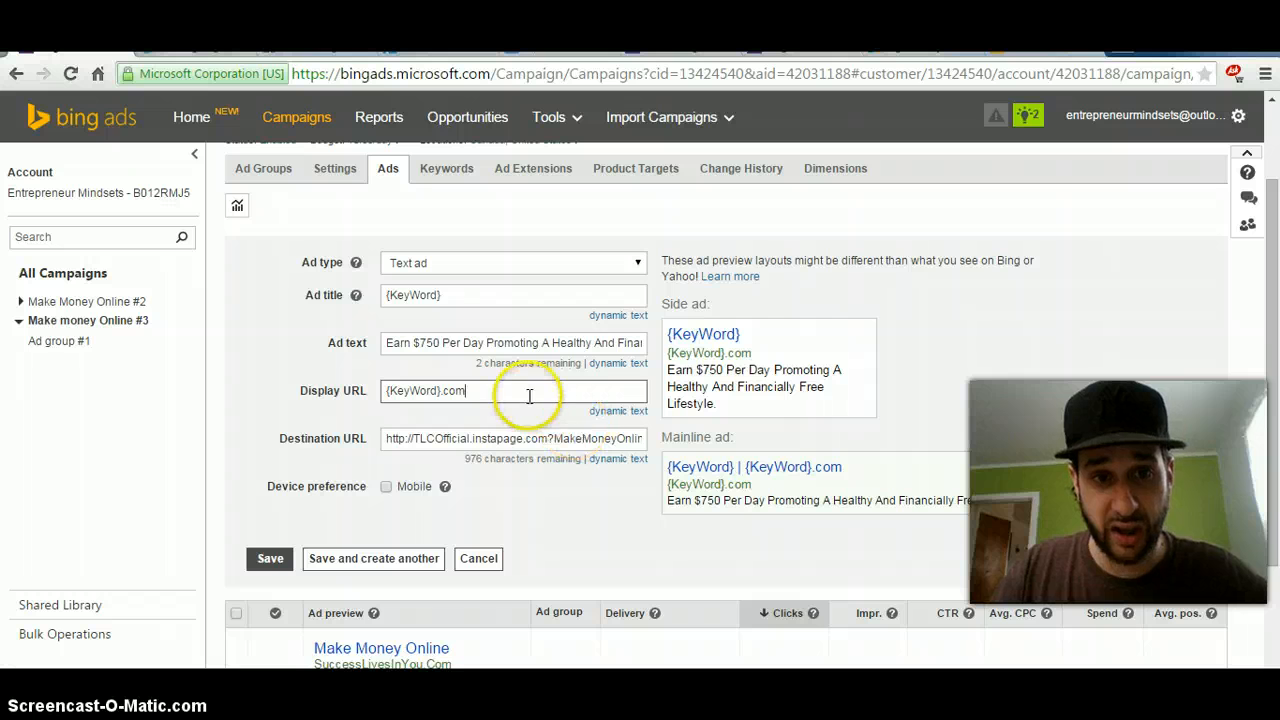
# Step: Replace "MakeMoneyOnline" after the question mark in the destination URL with the {KeyWord} placeholder and save the ad
pyautogui.moveTo(558, 438); pyautogui.dragTo(735, 470)
pyautogui.press('BackSpace')
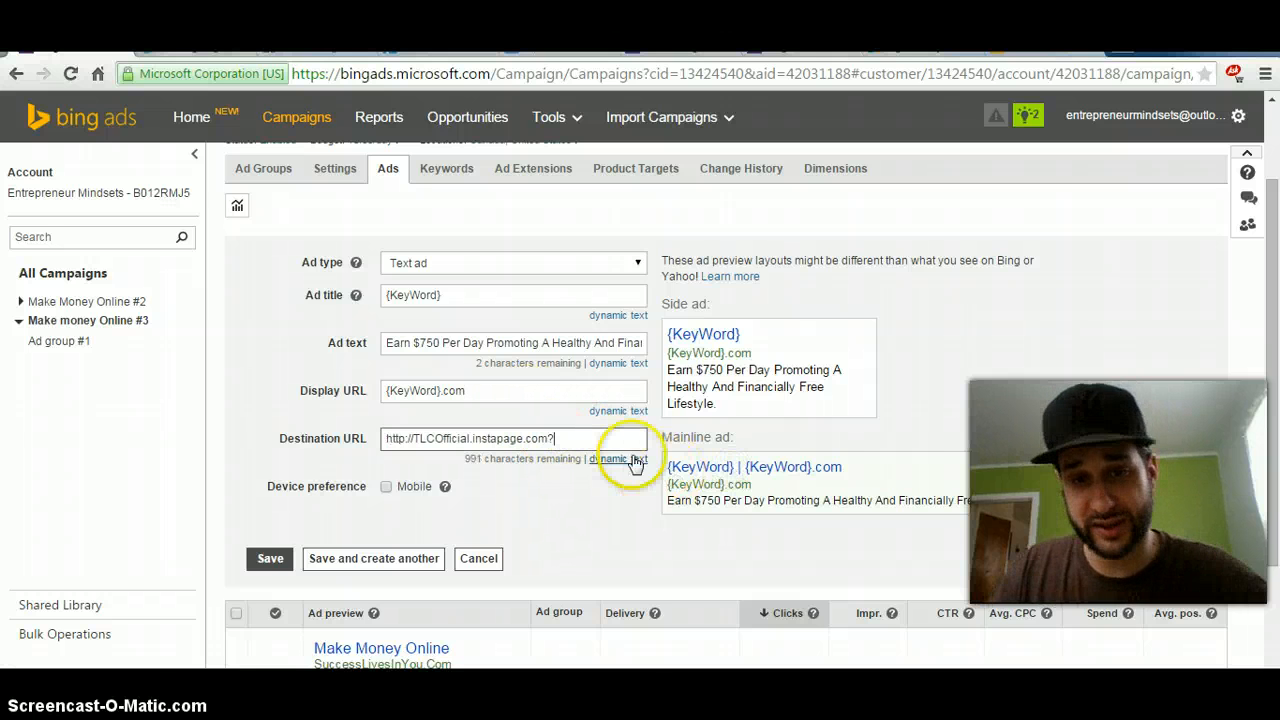
pyautogui.click(617, 458)
pyautogui.click(614, 561)
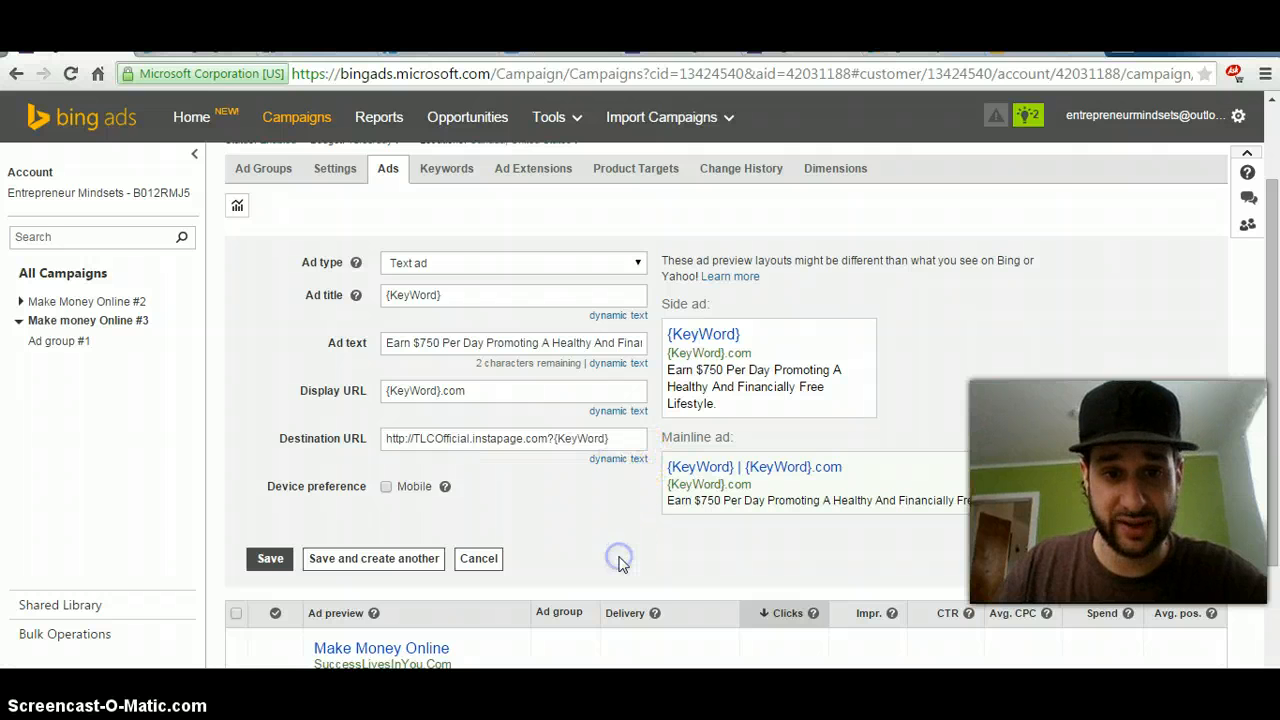
pyautogui.click(620, 535)
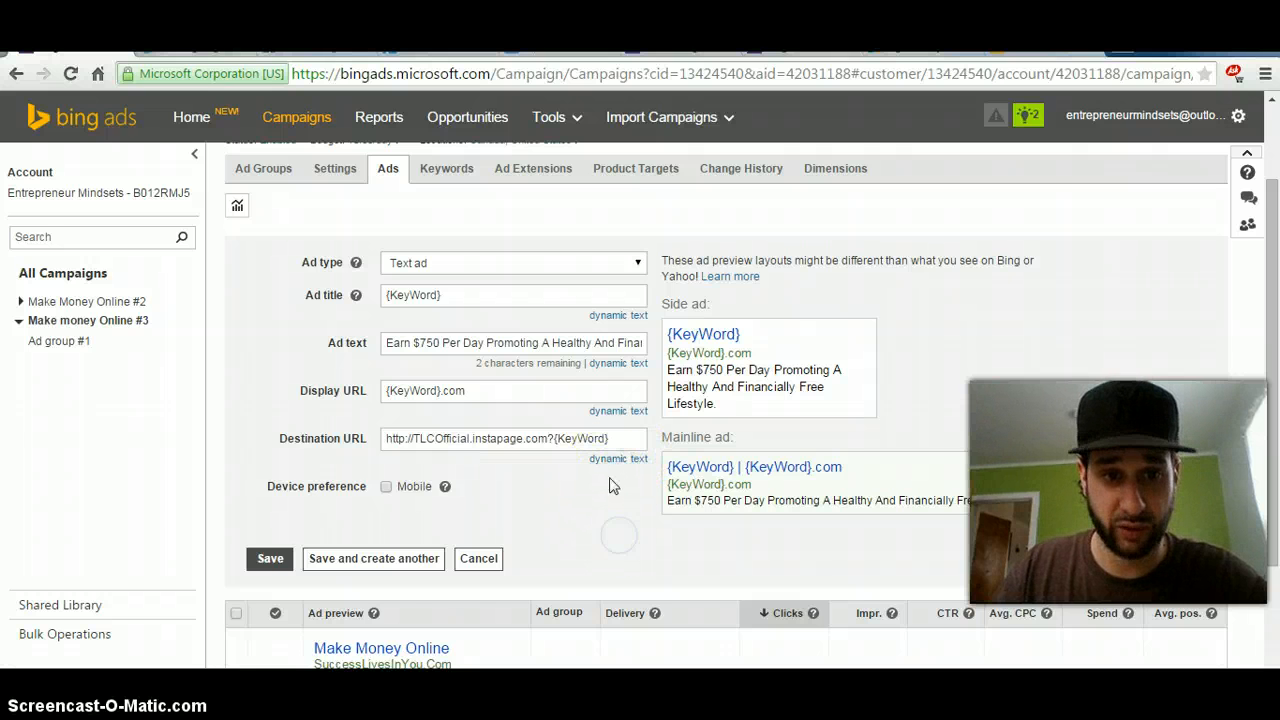
pyautogui.click(262, 560)
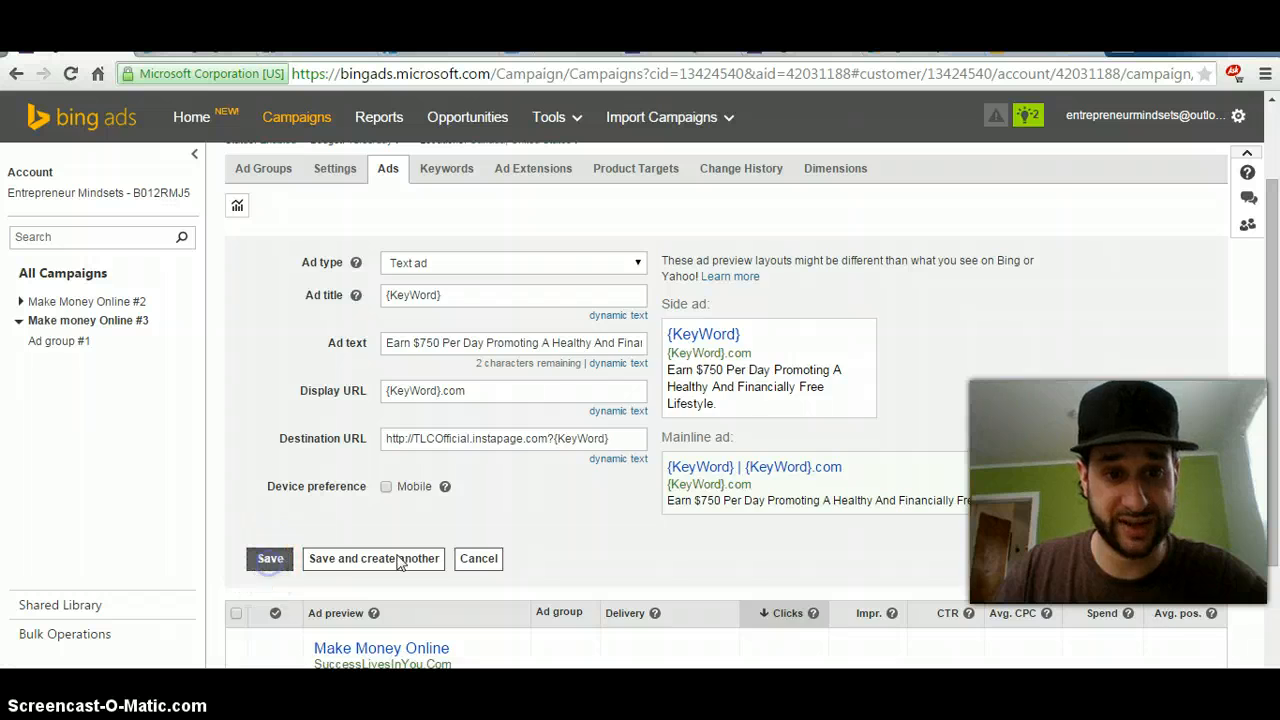